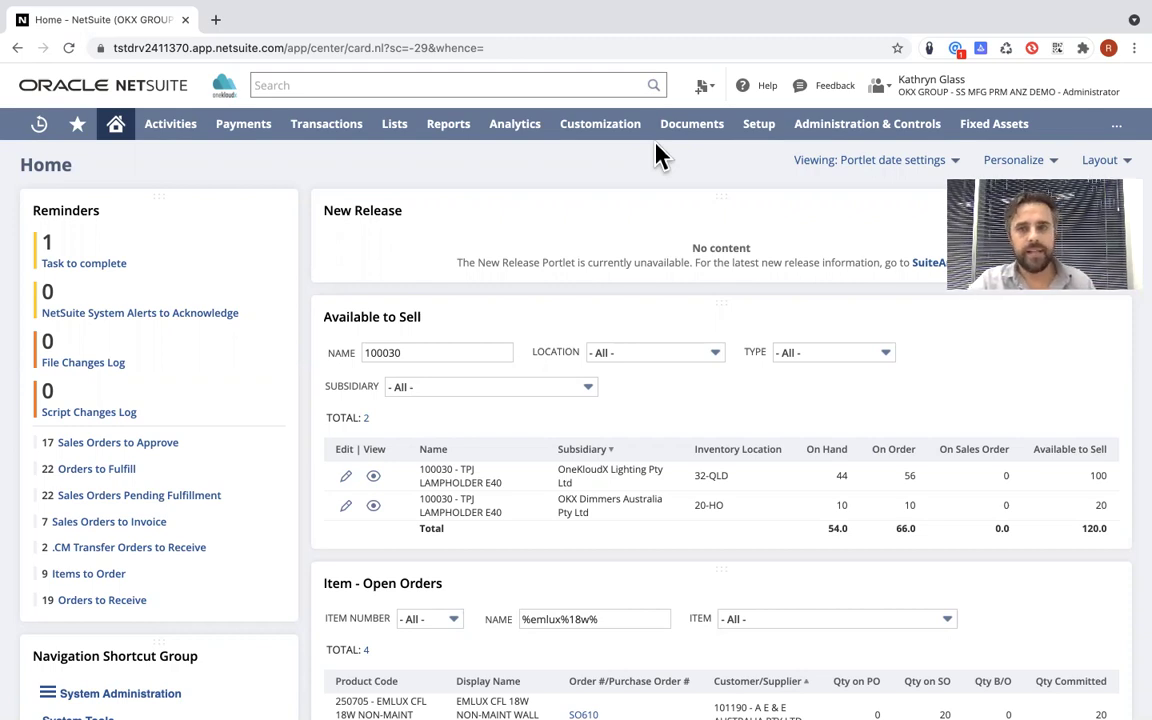
Open the Enable Features page at its Items & Inventory subtab.
mouse_move(758, 134)
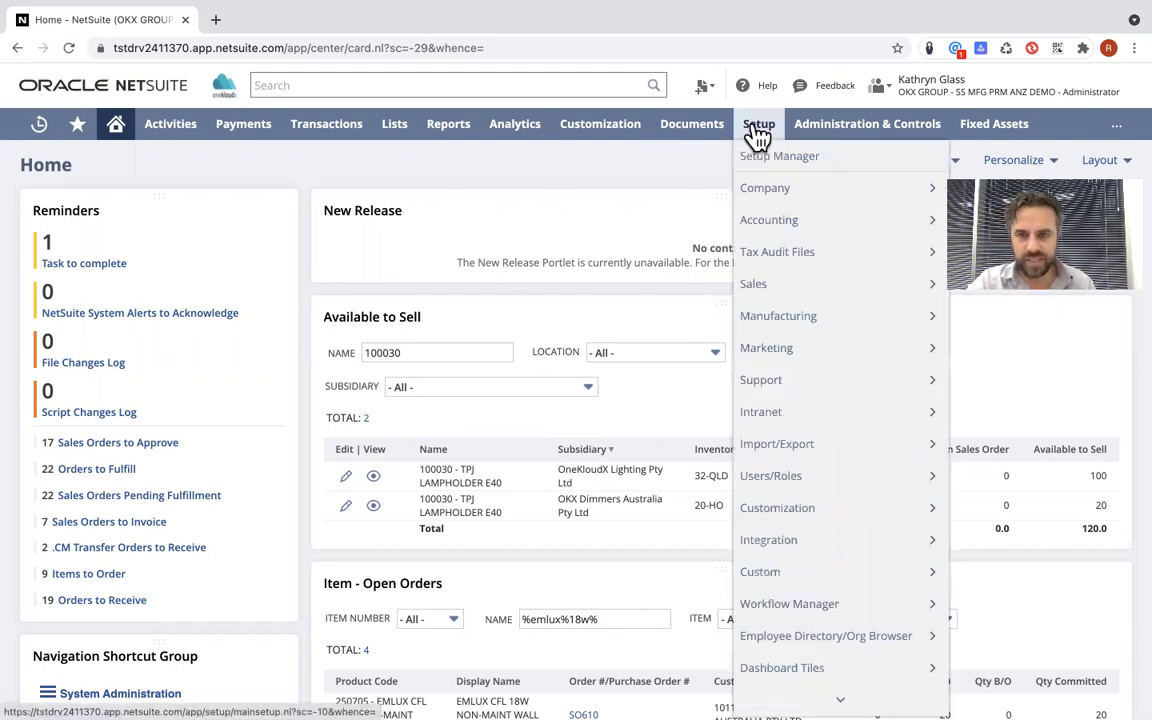
mouse_move(782, 200)
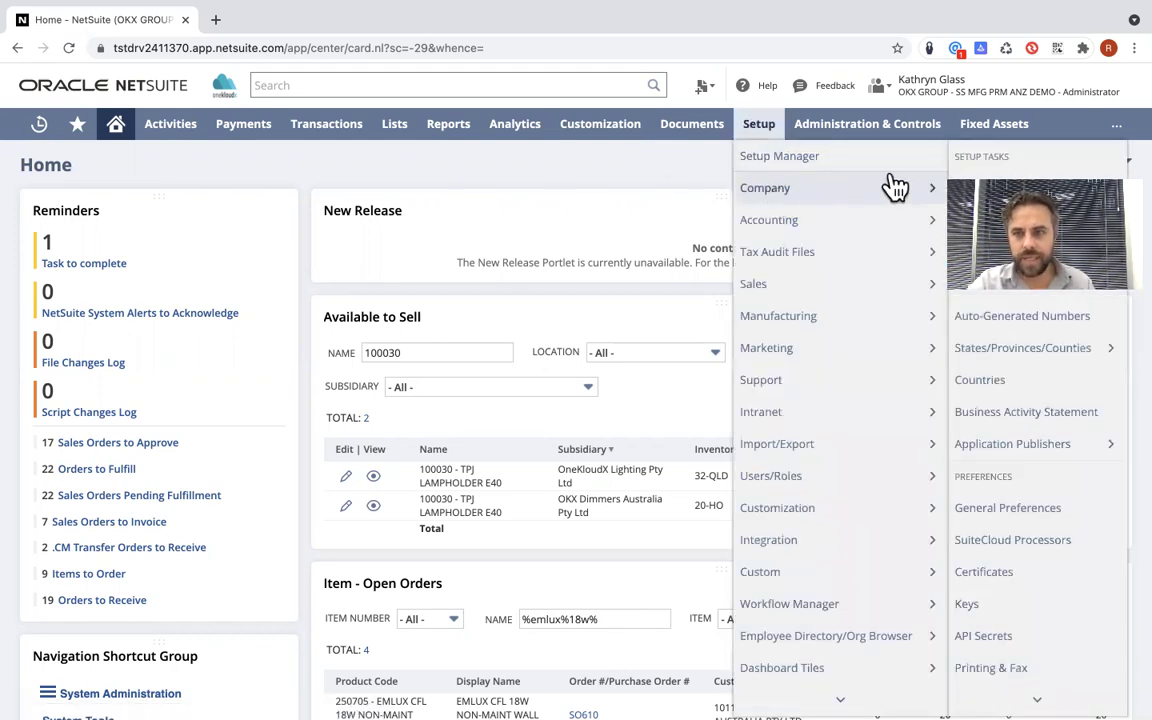
left_click(850, 195)
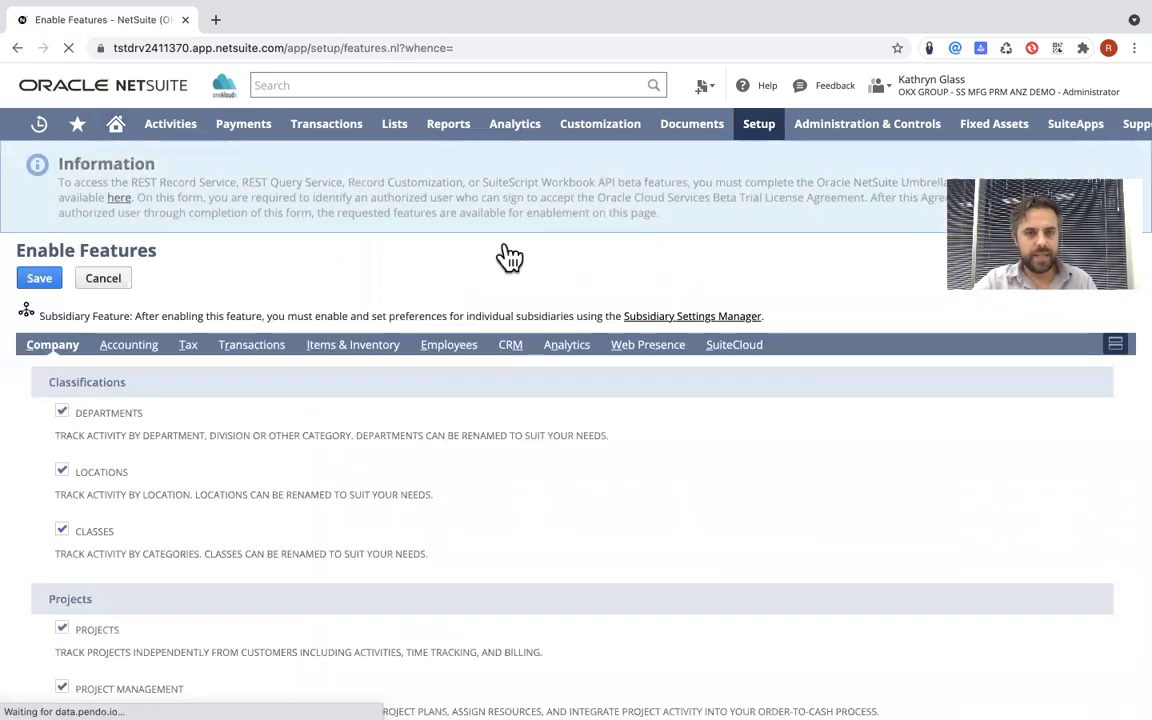
left_click(357, 358)
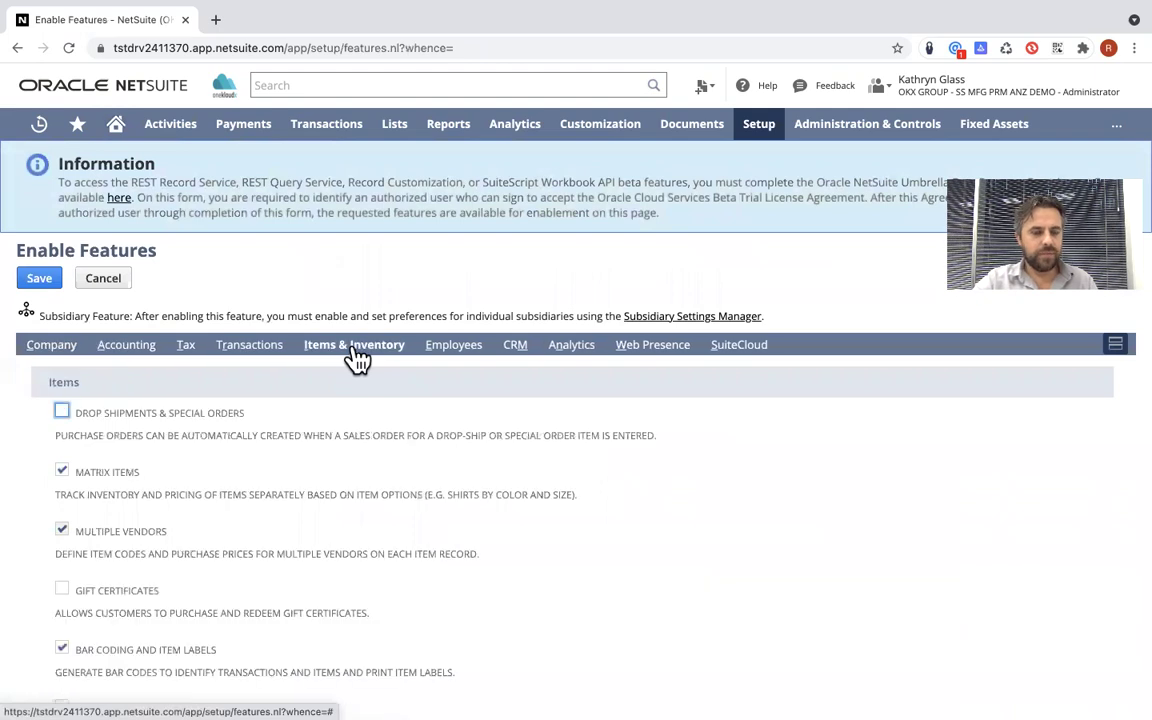
Find Material Requirements Planning and highlight its checked label.
scroll(357, 358, "down", 10)
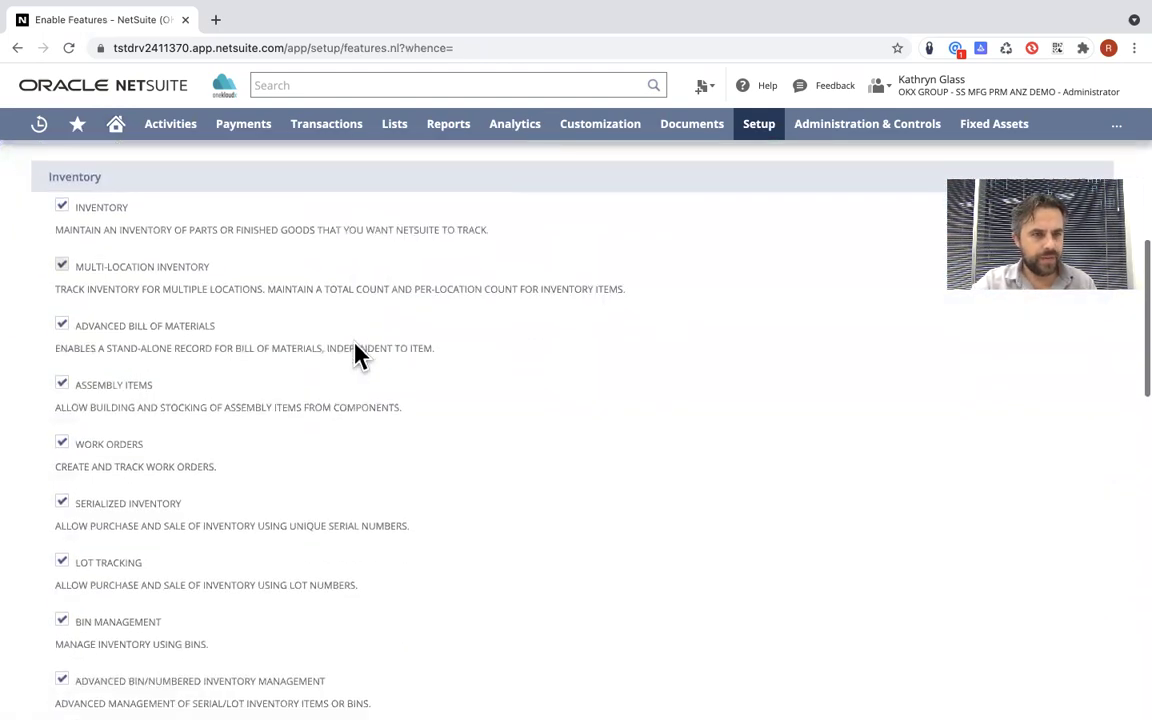
scroll(357, 357, "down", 8)
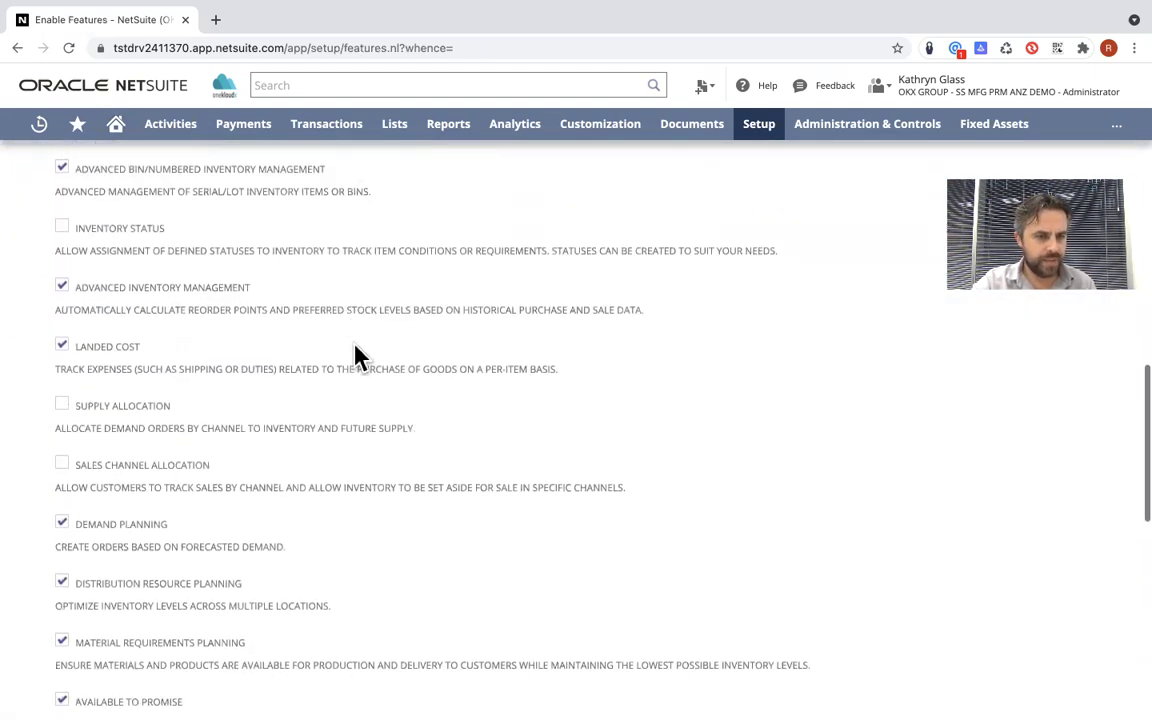
scroll(357, 358, "down", 5)
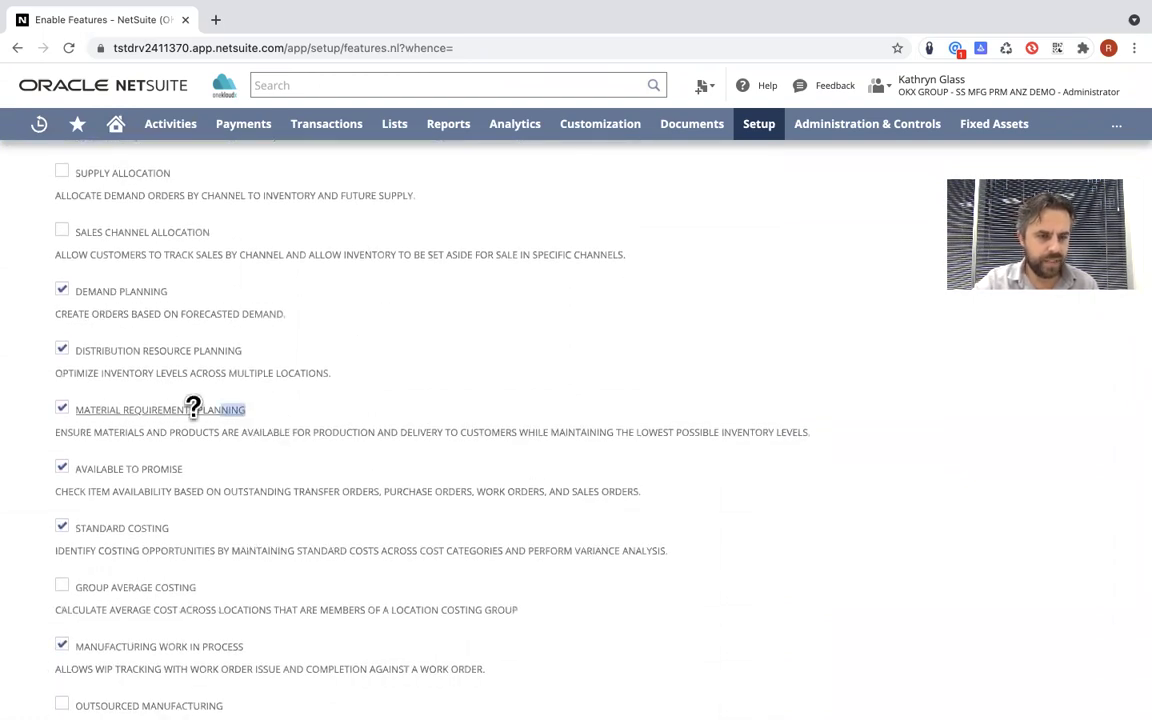
left_click_drag(193, 405, 75, 410)
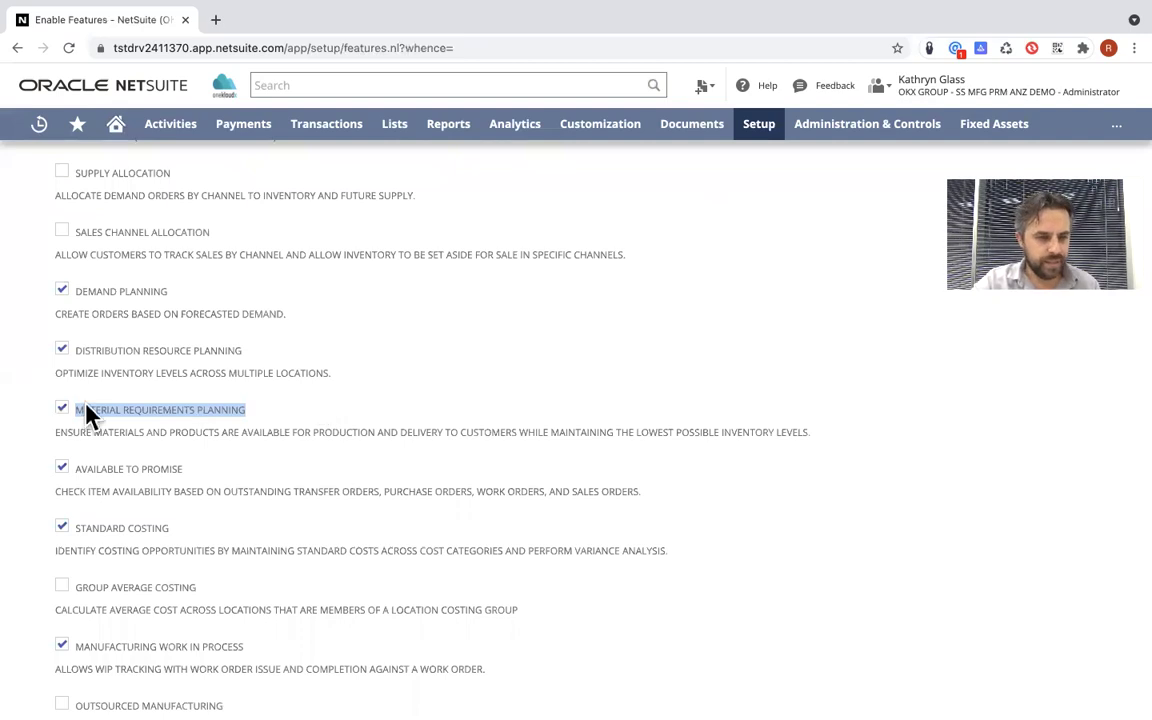
scroll(360, 402, "down", 4)
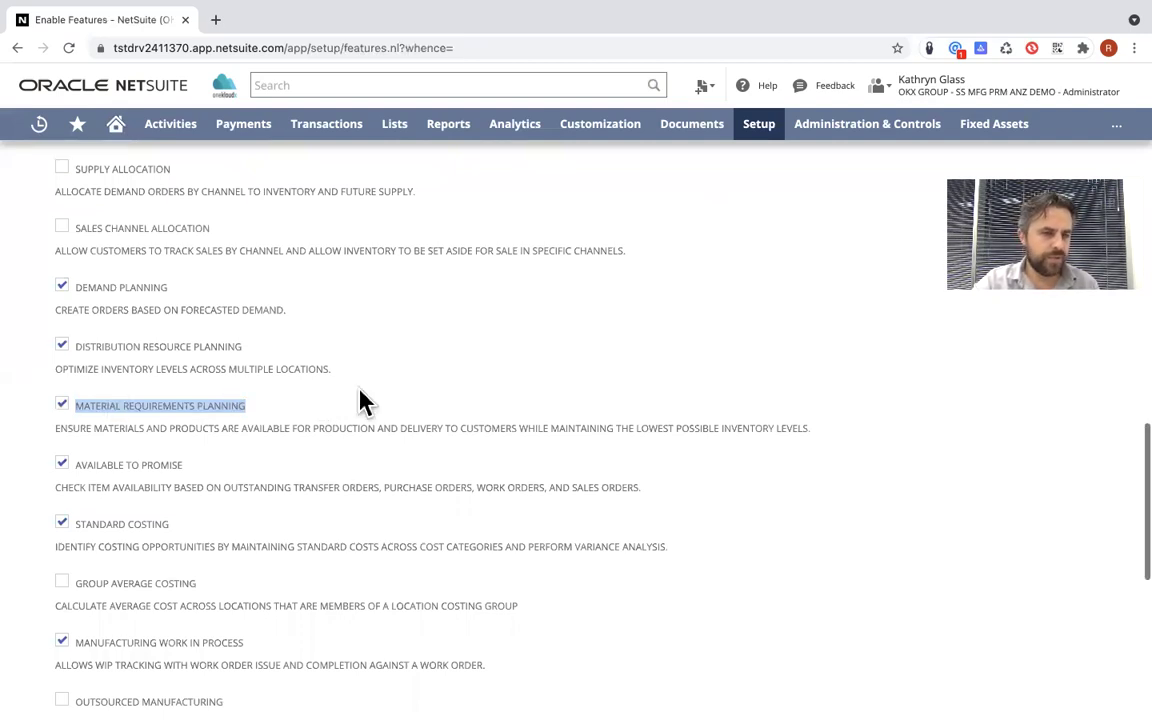
scroll(360, 400, "down", 2)
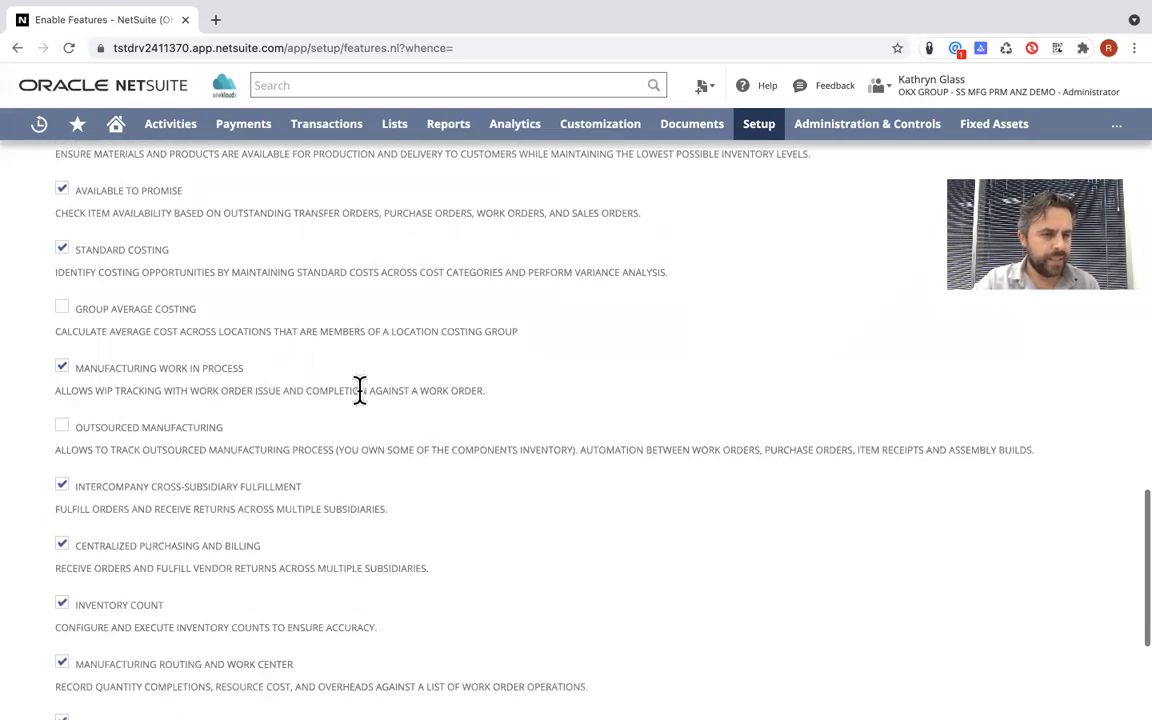
scroll(360, 390, "up", 6)
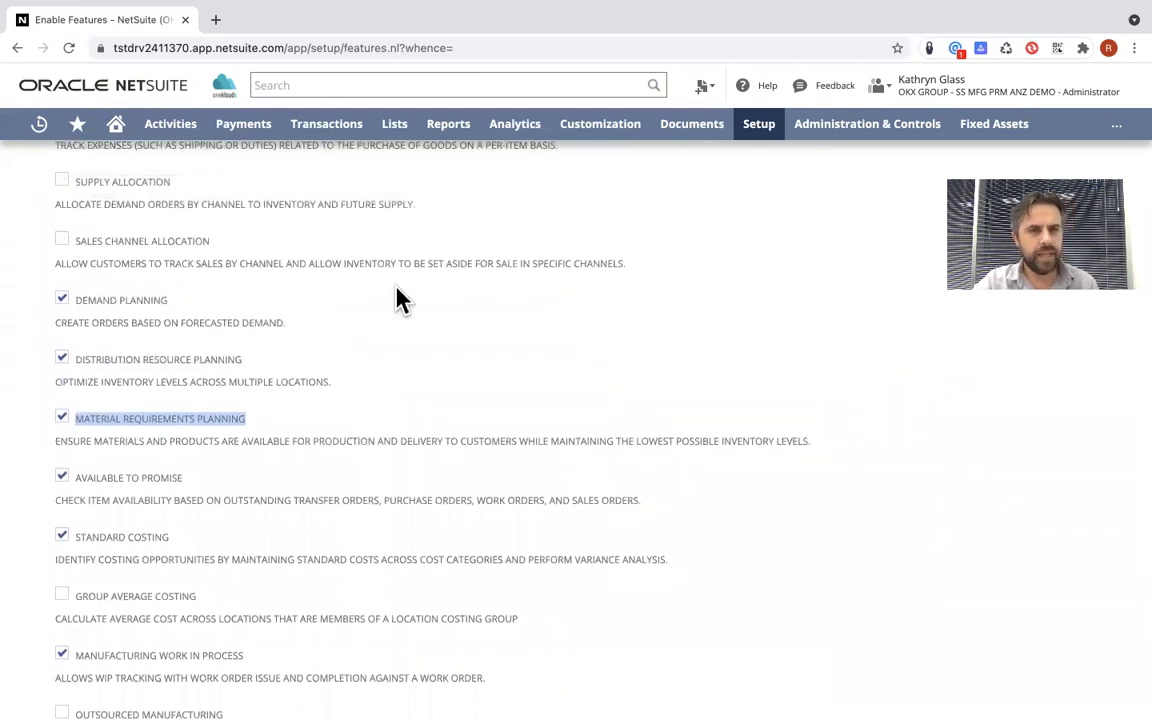
mouse_move(1006, 88)
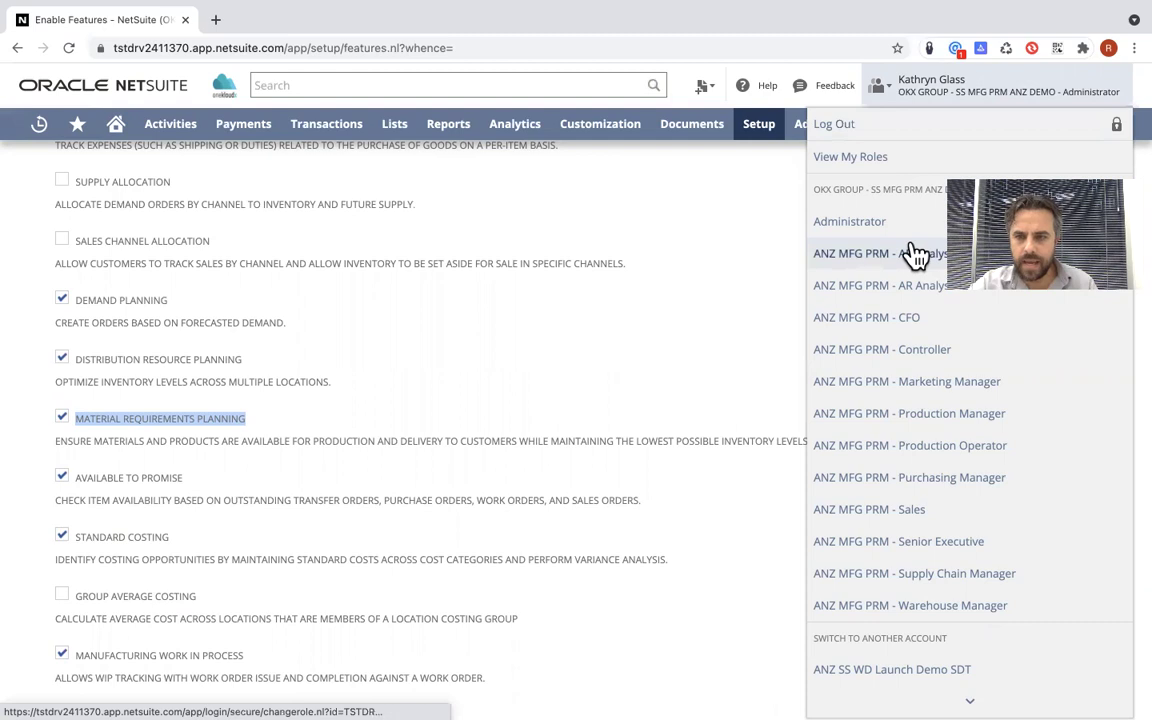
Switch to Supply Chain Manager and open assembly 250705 through its item demand plan.
left_click(901, 576)
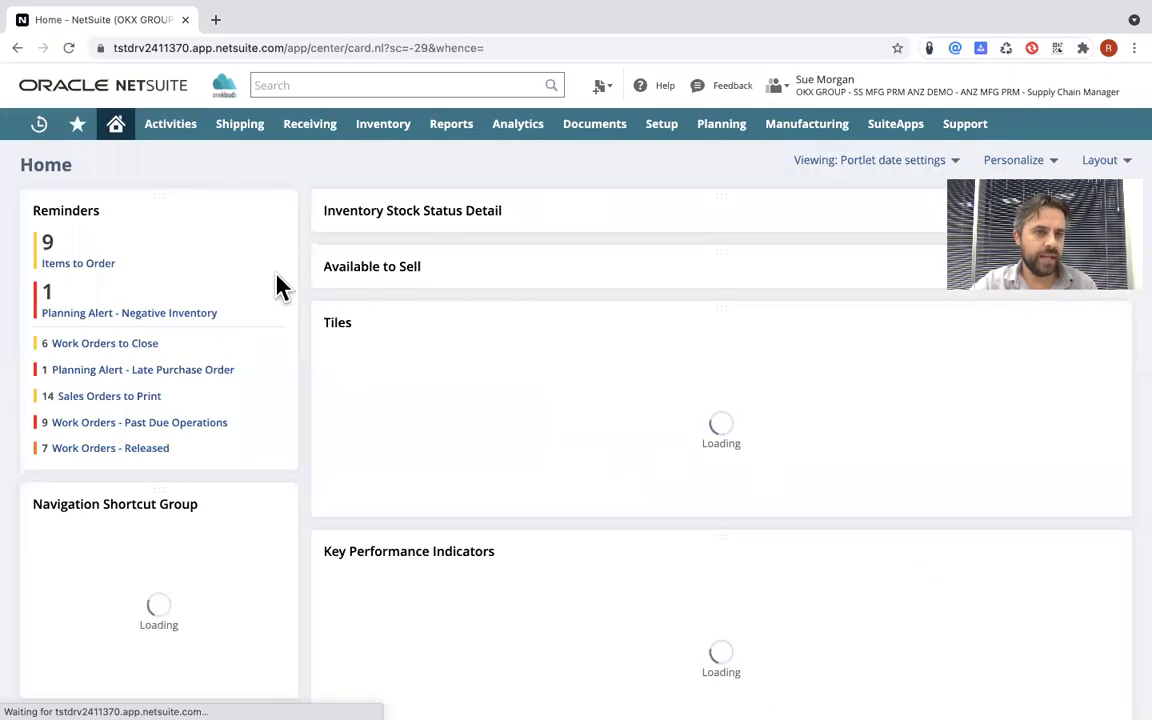
mouse_move(40, 127)
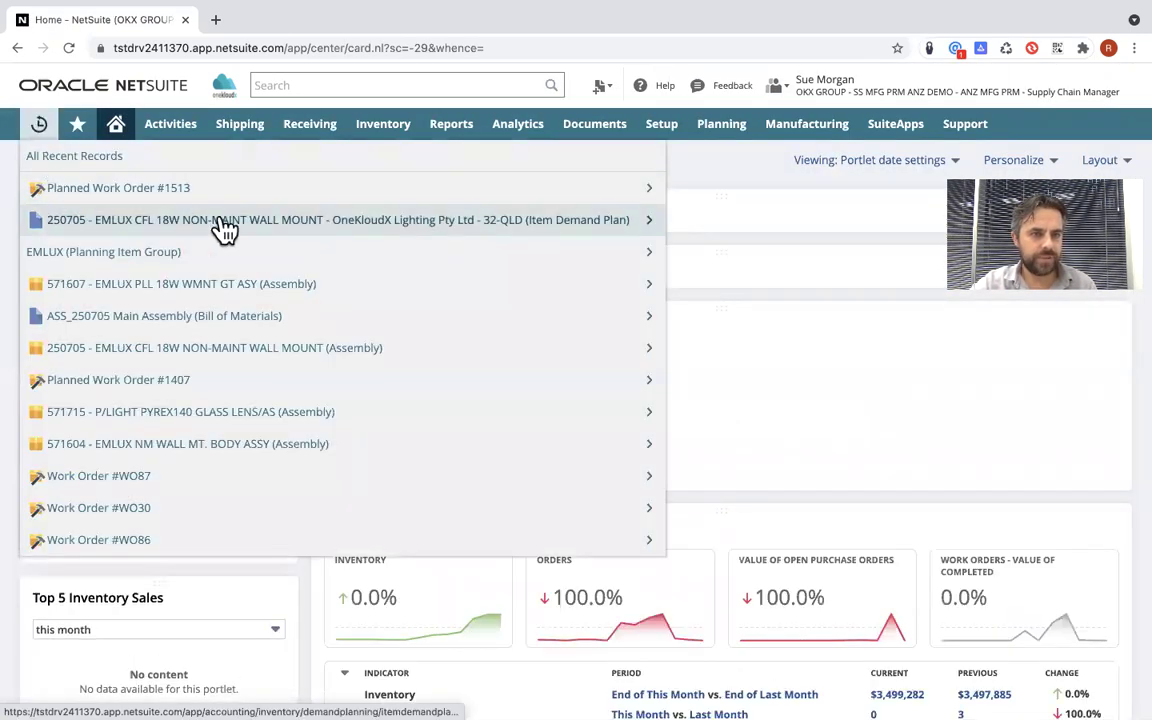
mouse_move(355, 224)
left_click(681, 221)
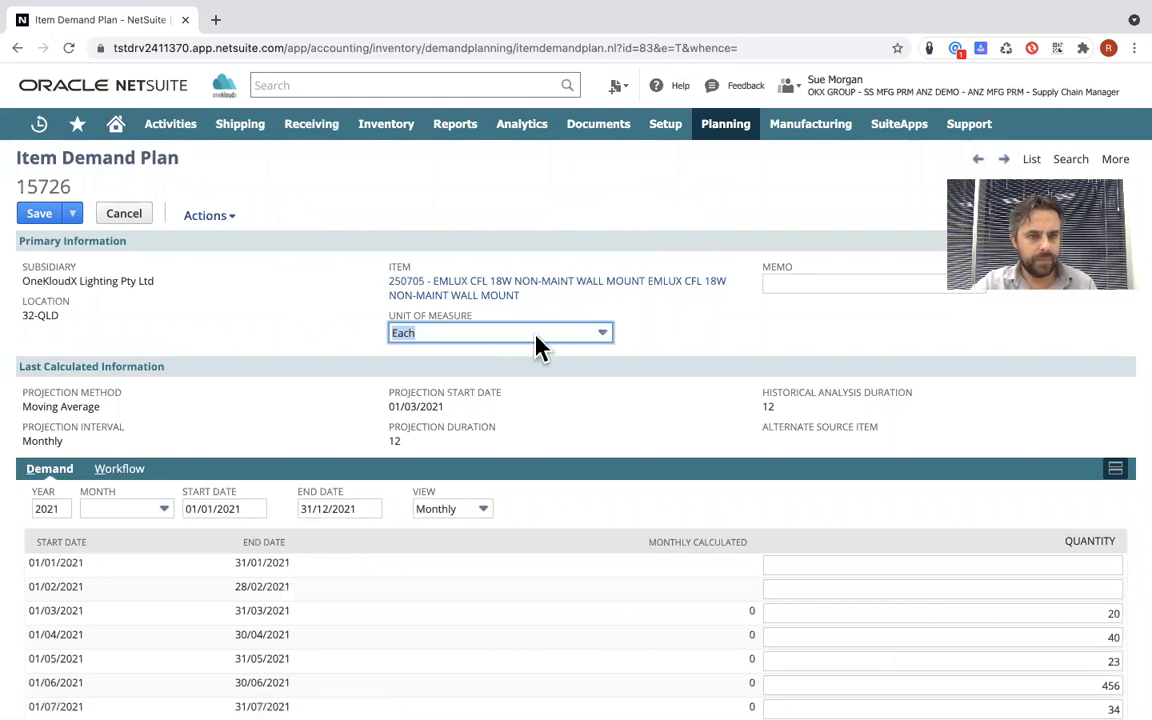
left_click(481, 290)
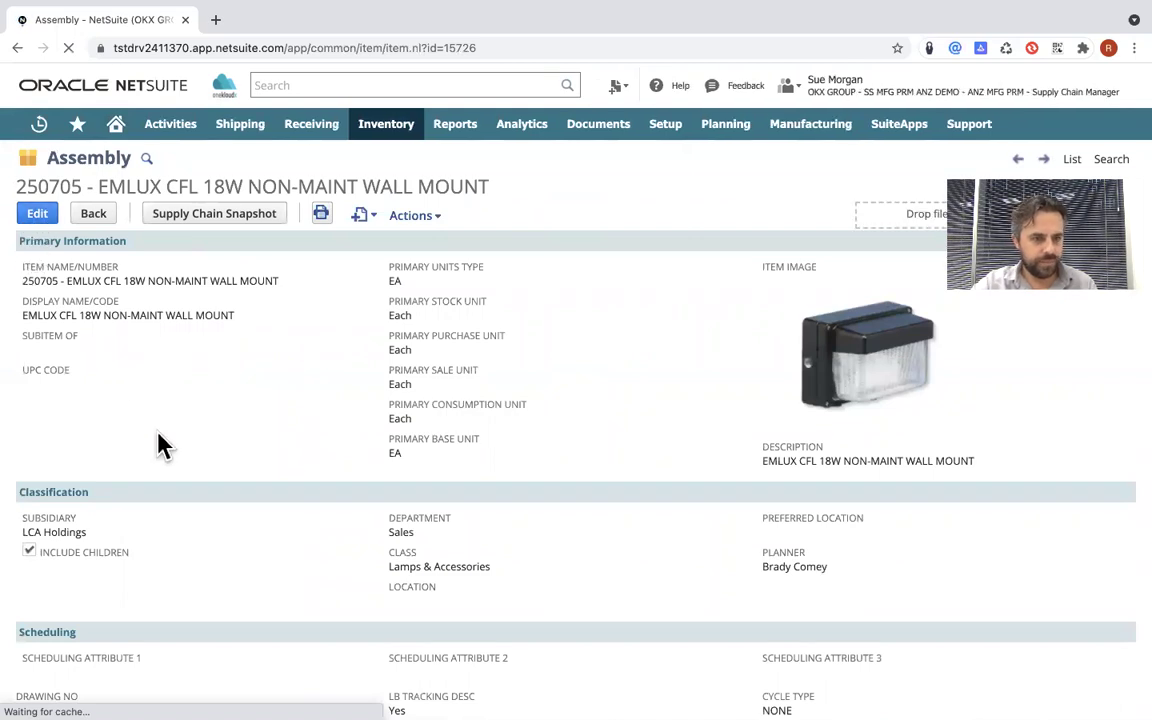
Set the 250705 assembly's Replenishment Method to Material Requirements Planning.
scroll(160, 445, "down", 3)
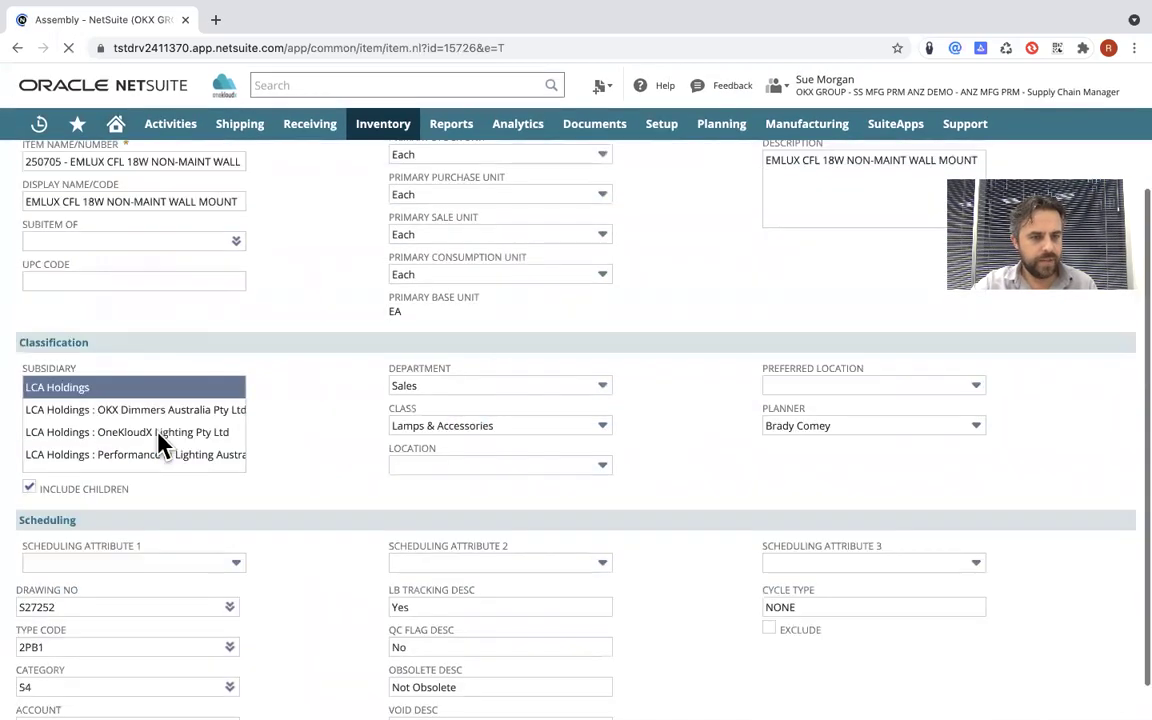
scroll(160, 445, "down", 4)
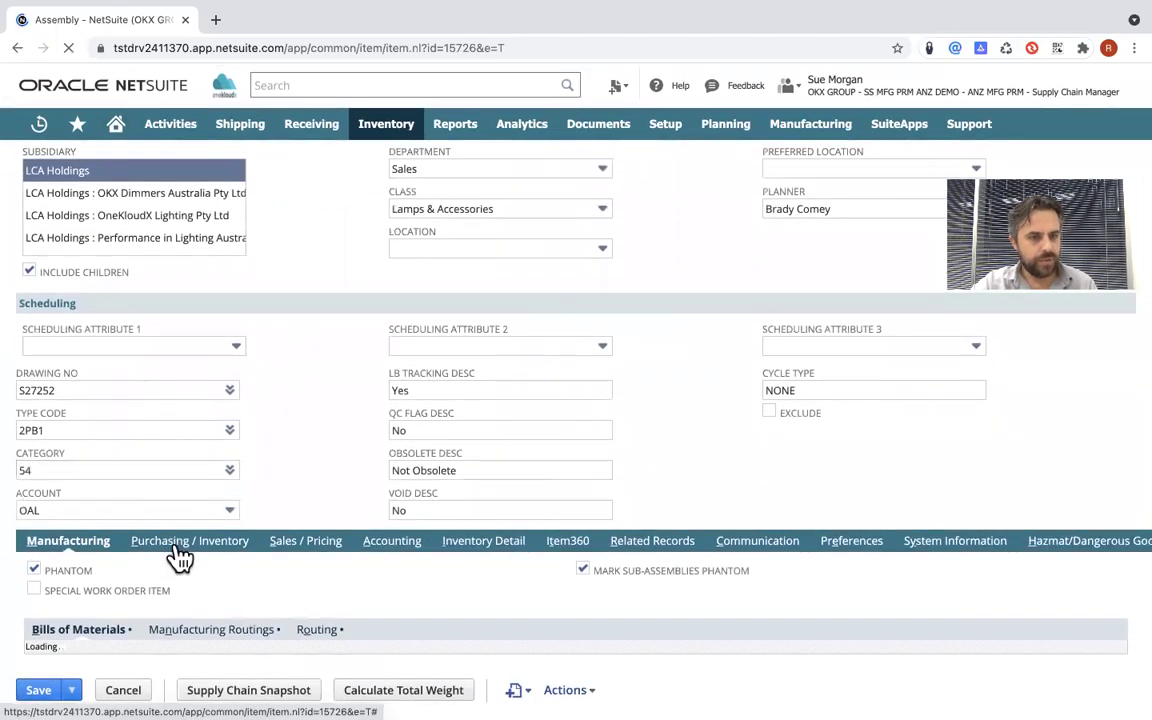
left_click(178, 553)
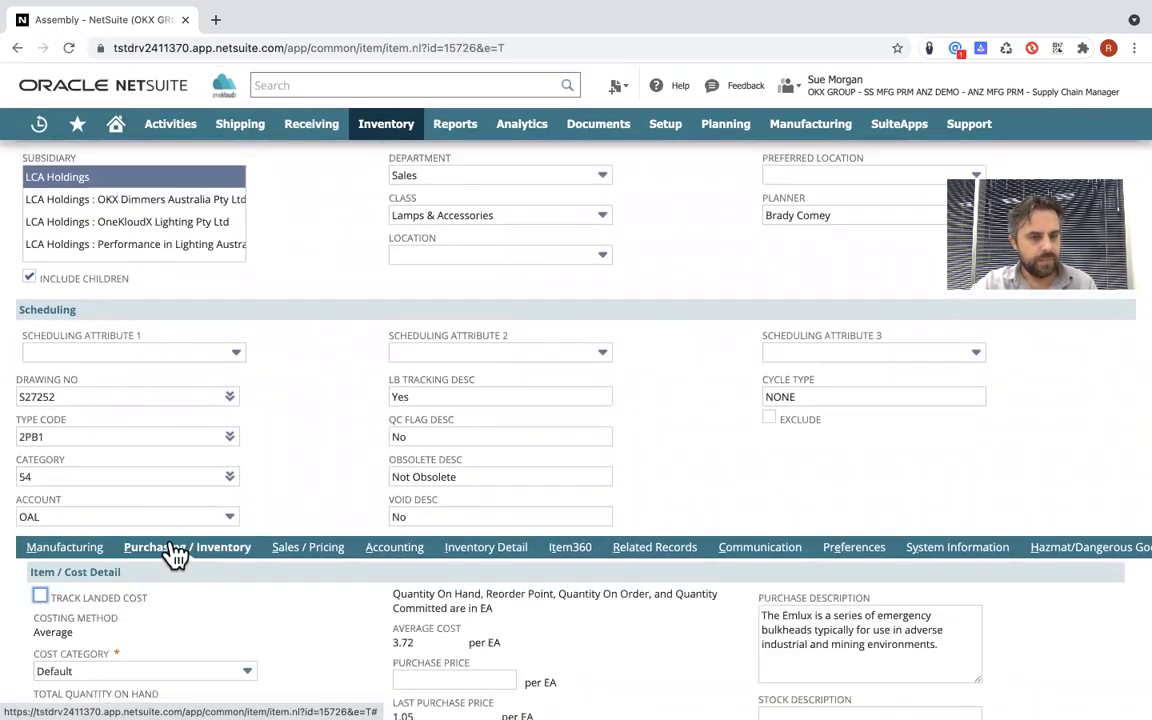
scroll(175, 553, "down", 6)
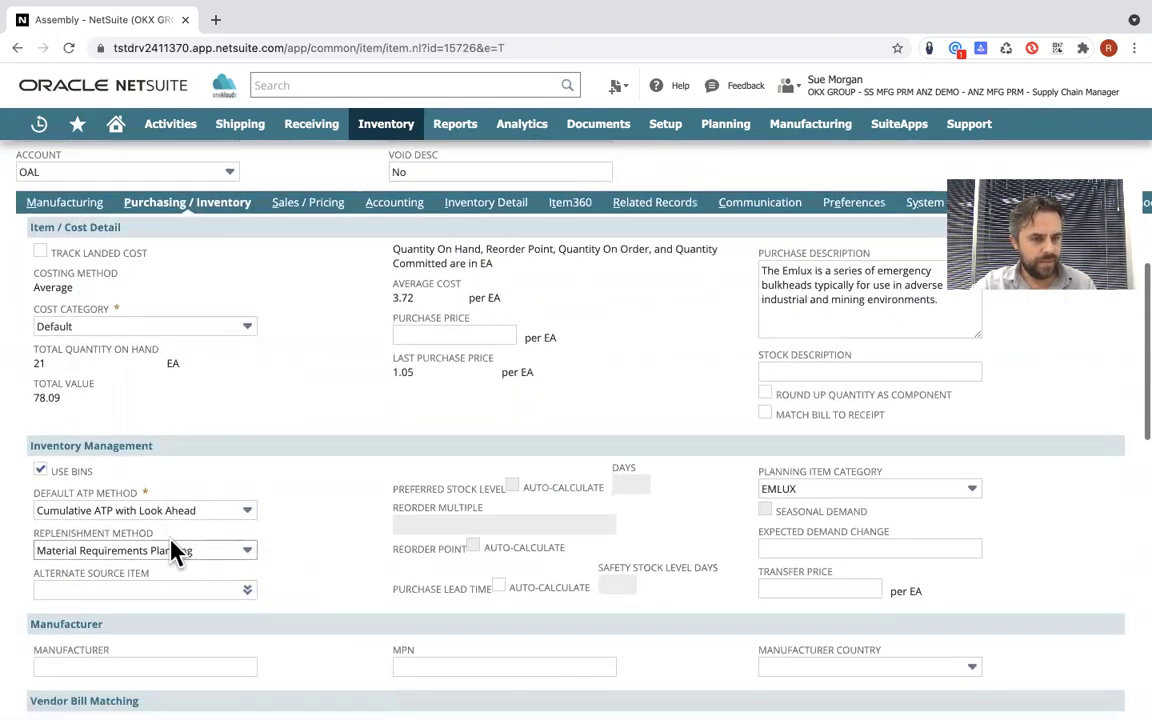
scroll(172, 541, "down", 2)
left_click(139, 432)
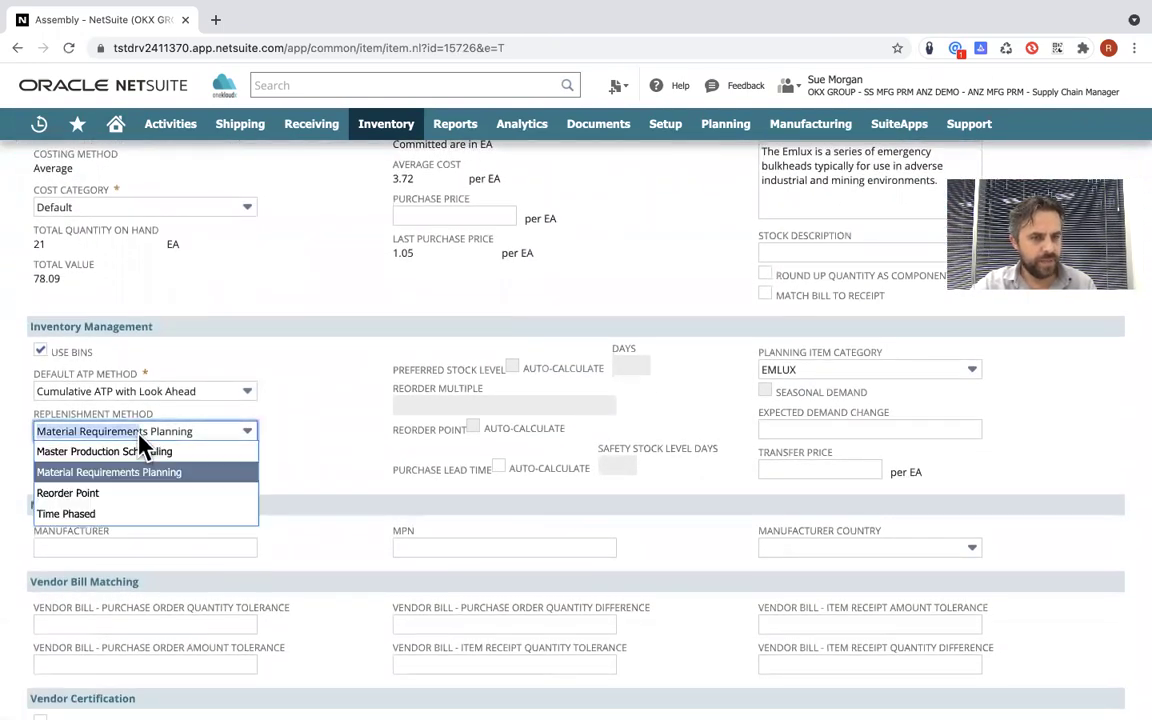
left_click(88, 475)
Dismiss the calendar reminder and confirm the planning item category stays EMLUX.
scroll(336, 393, "up", 1)
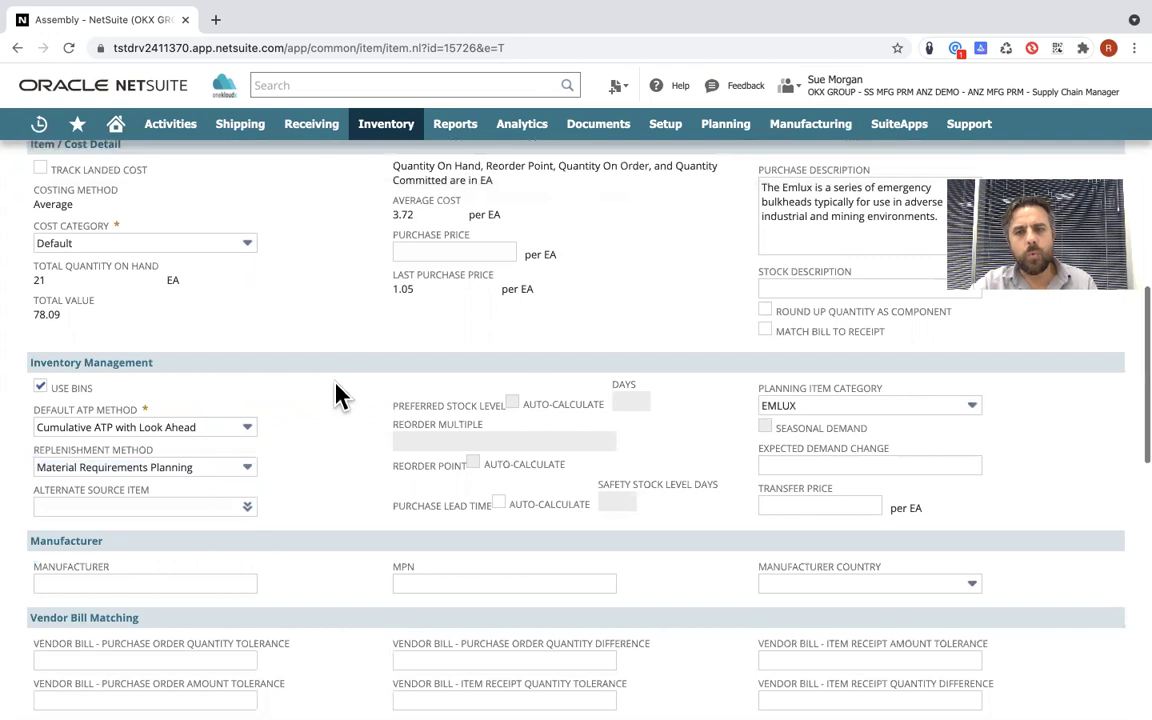
scroll(337, 393, "up", 1)
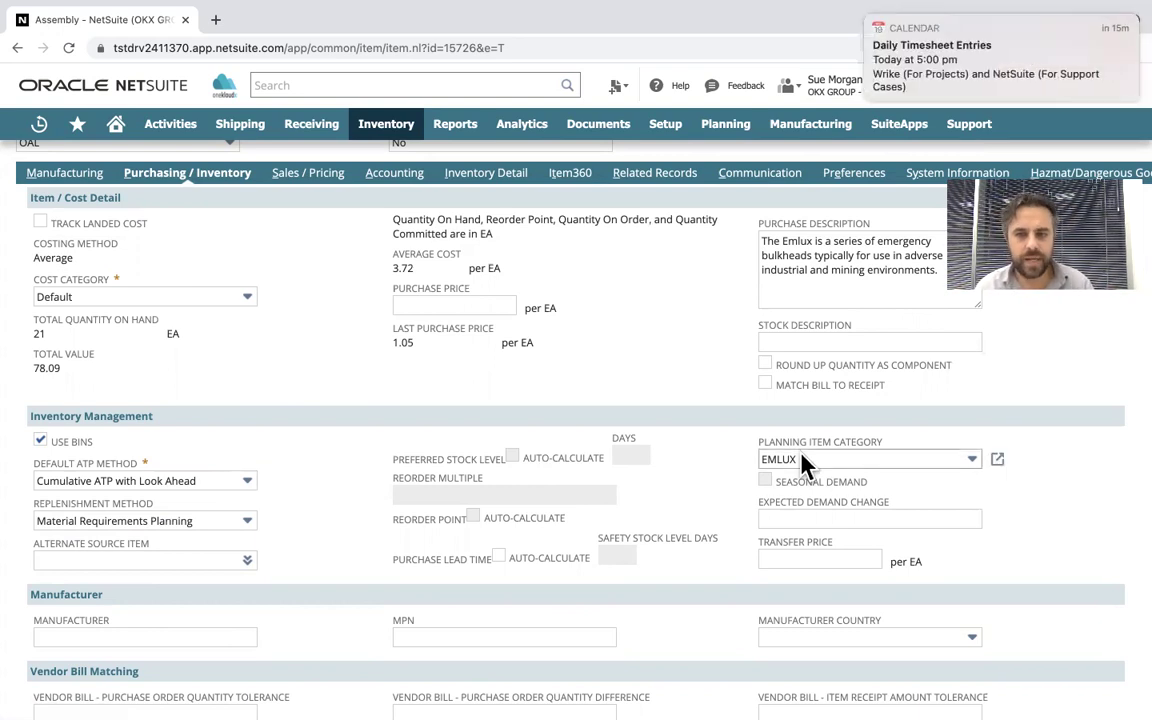
left_click(872, 24)
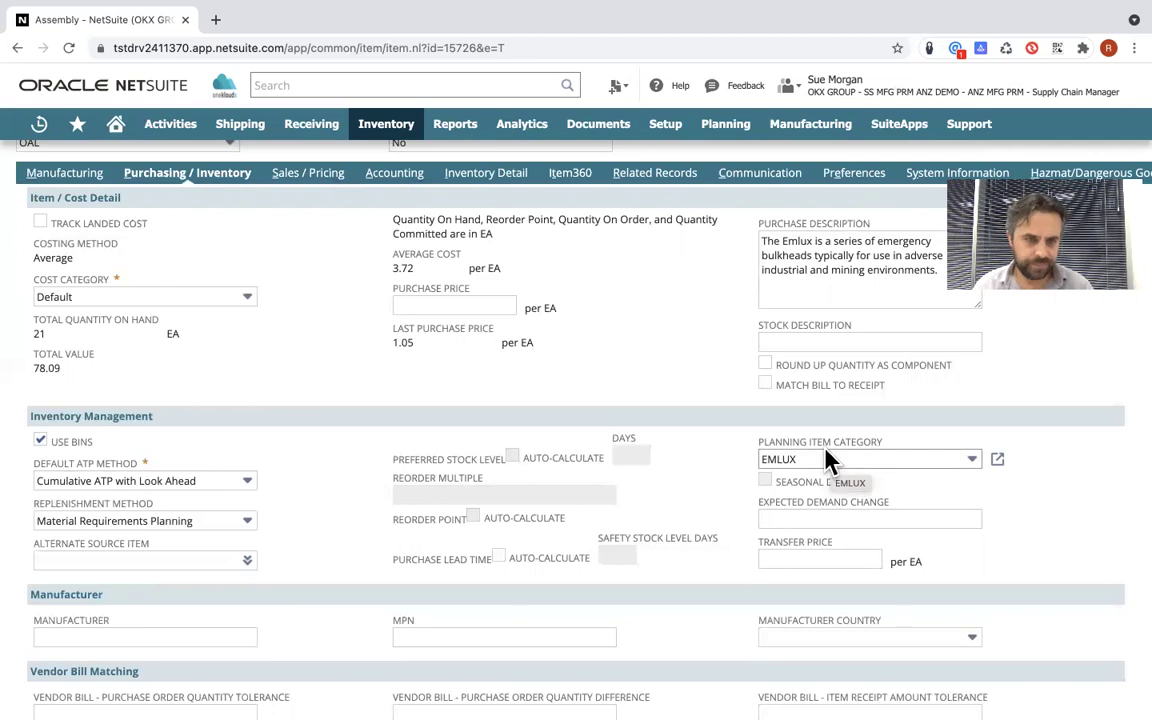
scroll(329, 391, "down", 8)
scroll(275, 530, "up", 8)
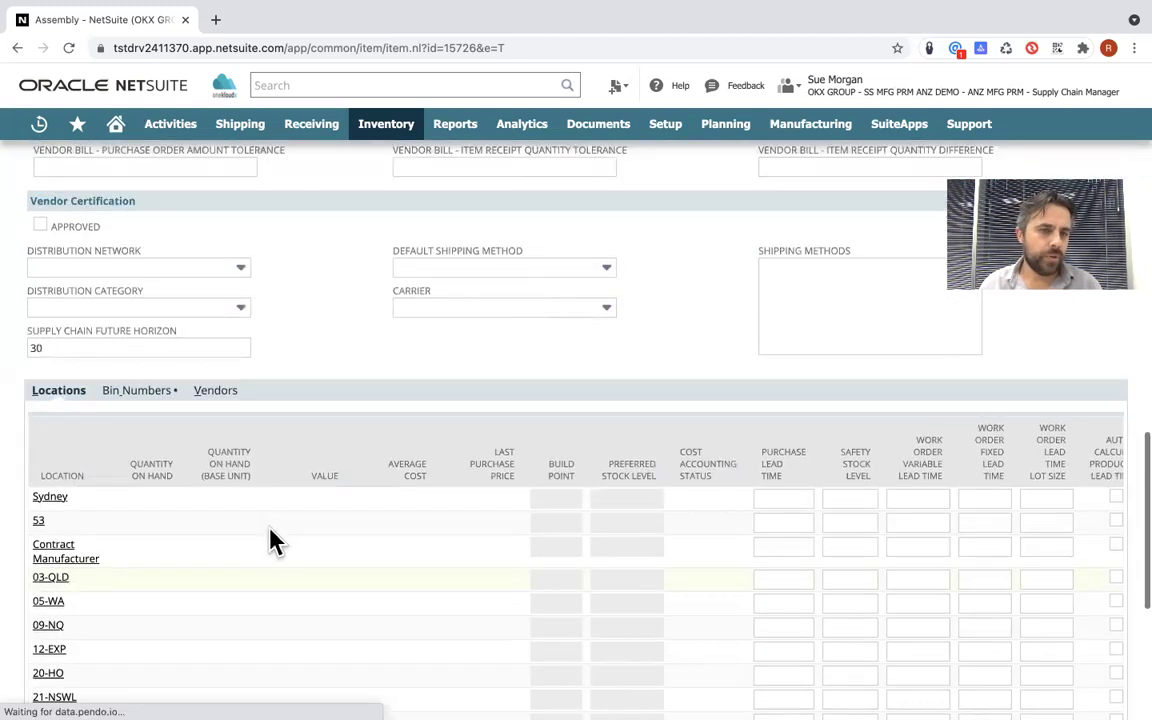
Open the ASS_250705 BOM Revision from the assembly's bill of materials.
left_click(80, 300)
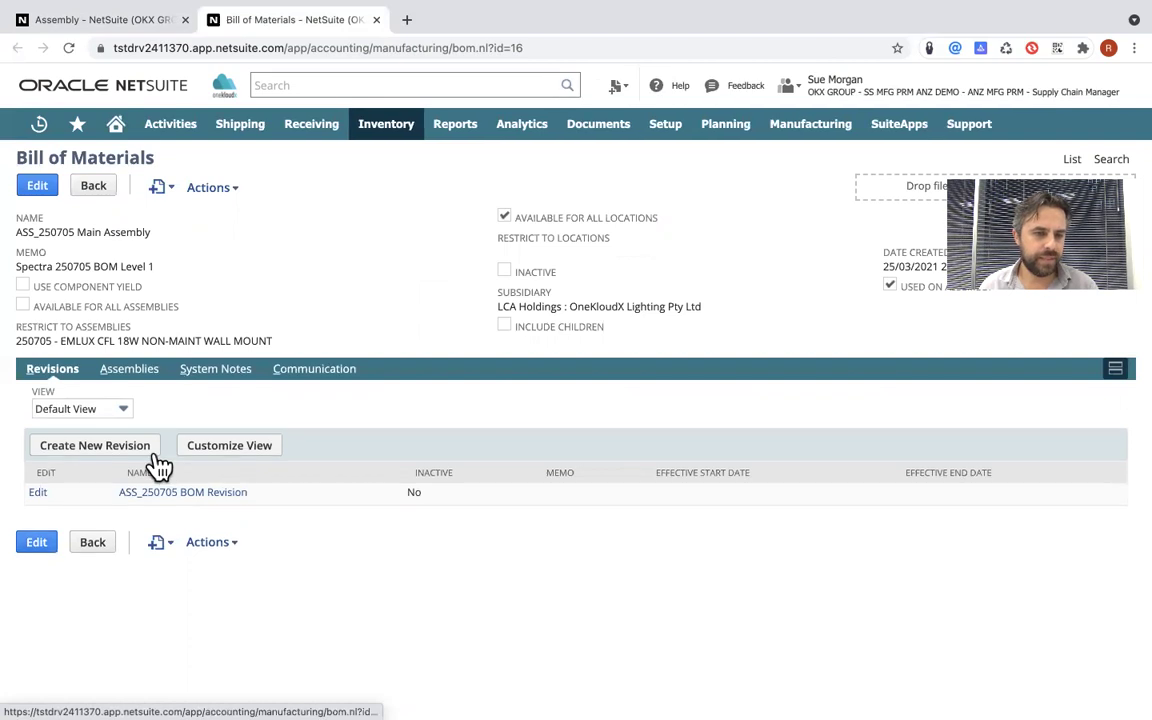
left_click(168, 494)
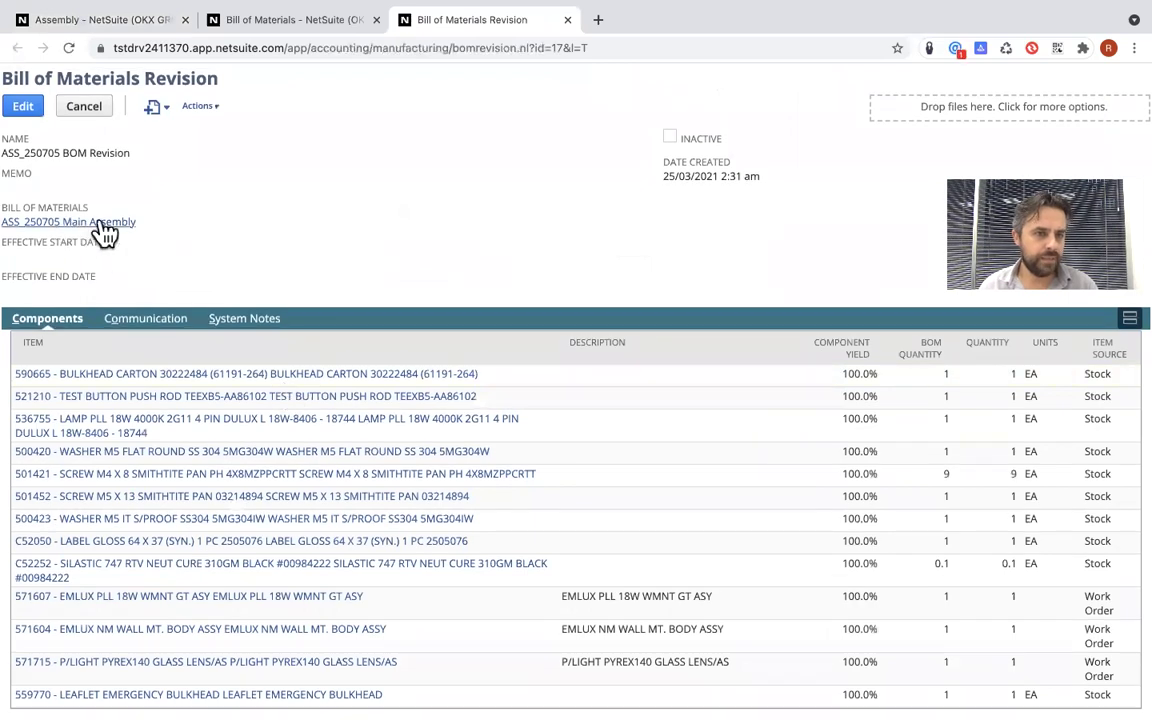
scroll(170, 365, "down", 1)
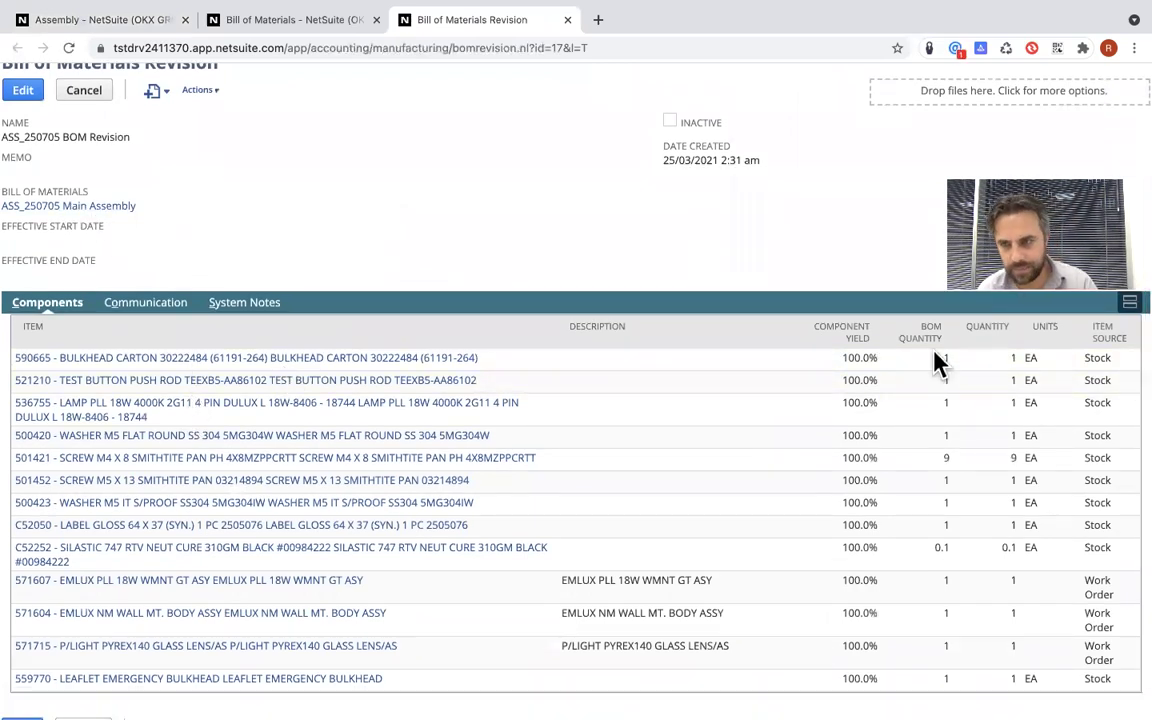
Highlight the stock and work-order component rows, then open component 571607.
left_click_drag(1106, 548, 628, 358)
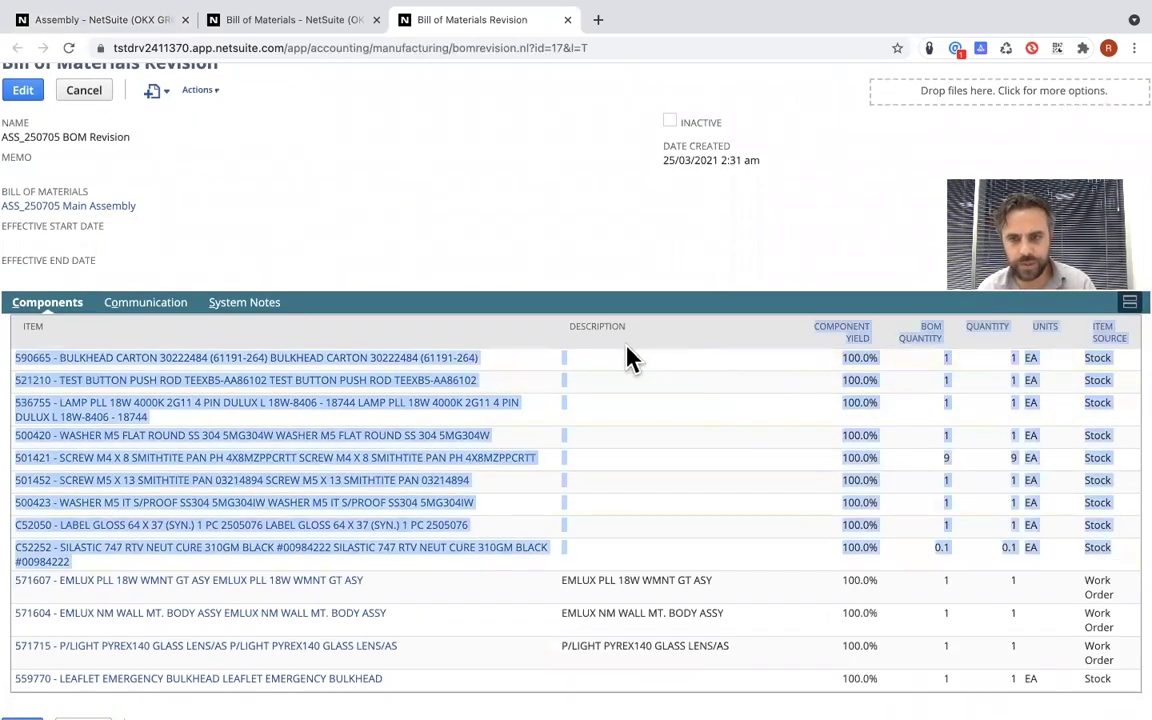
left_click(925, 585)
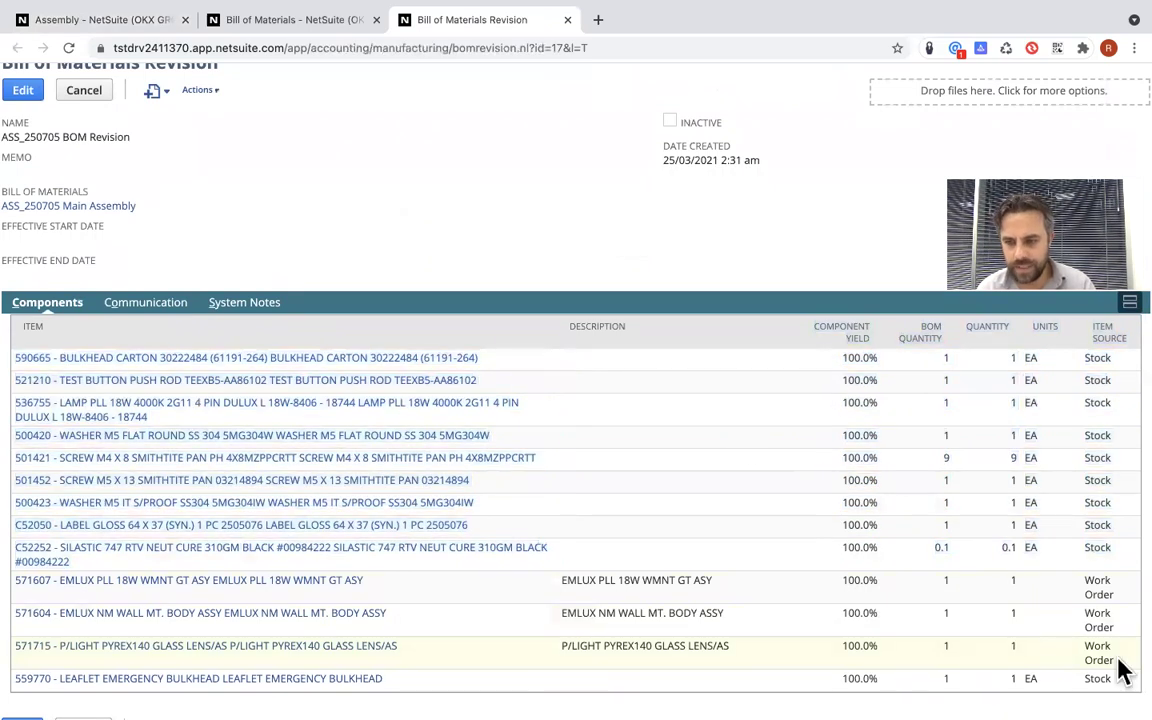
left_click_drag(1086, 655, 599, 578)
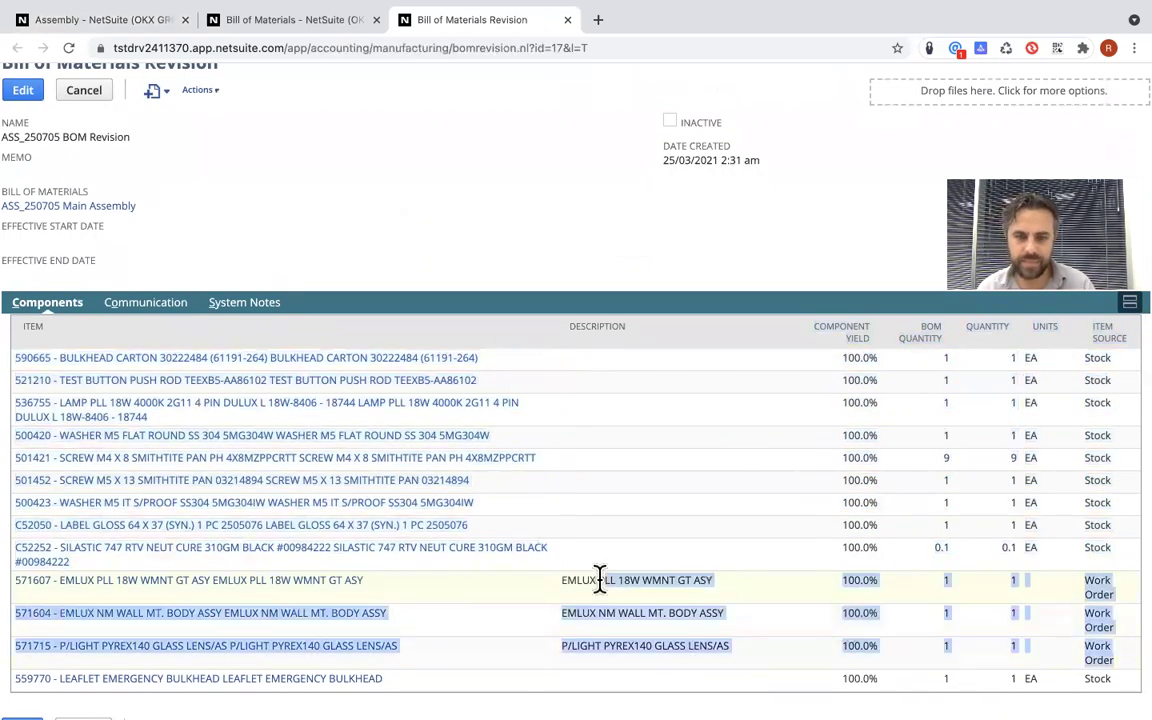
left_click(548, 596)
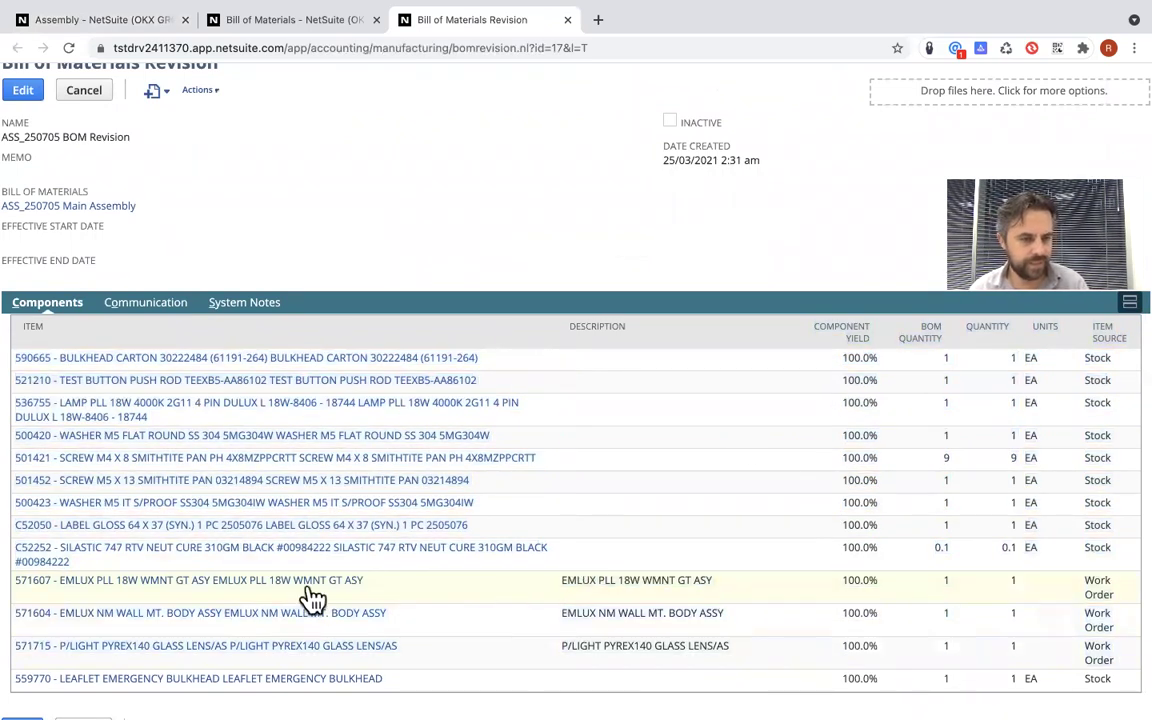
left_click(218, 589)
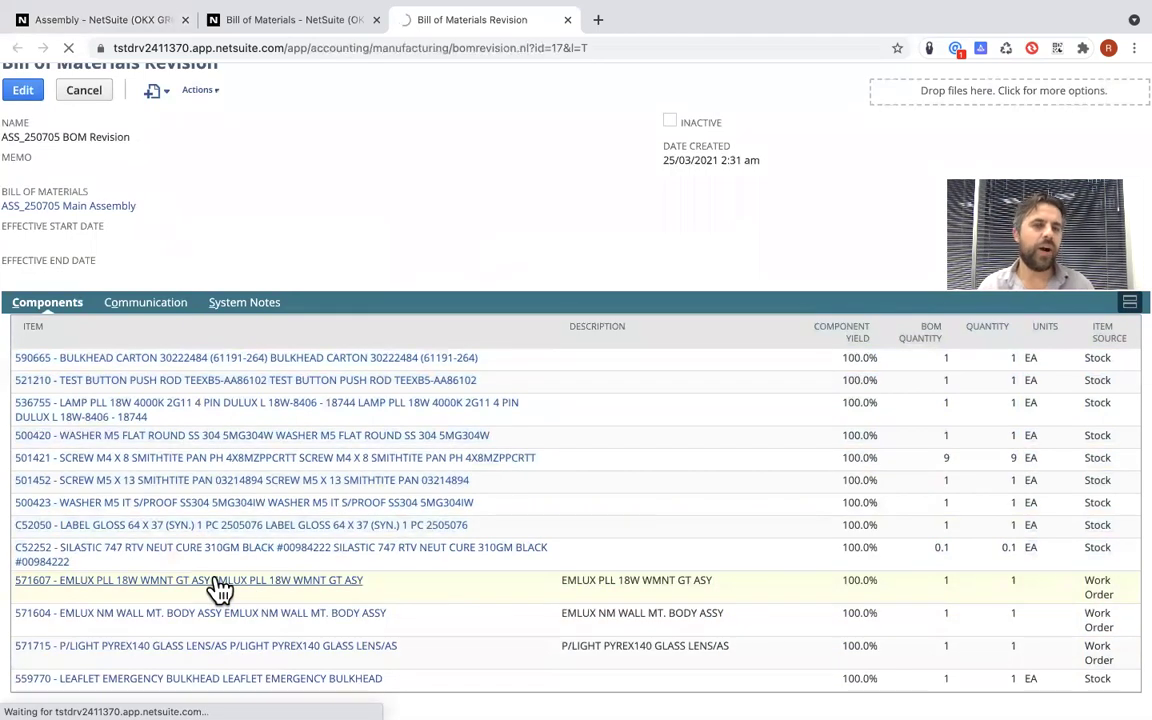
Check that 571607 EMLUX PLL 18W WMNT GT ASY replenishes via Material Requirements Planning.
scroll(218, 589, "down", 3)
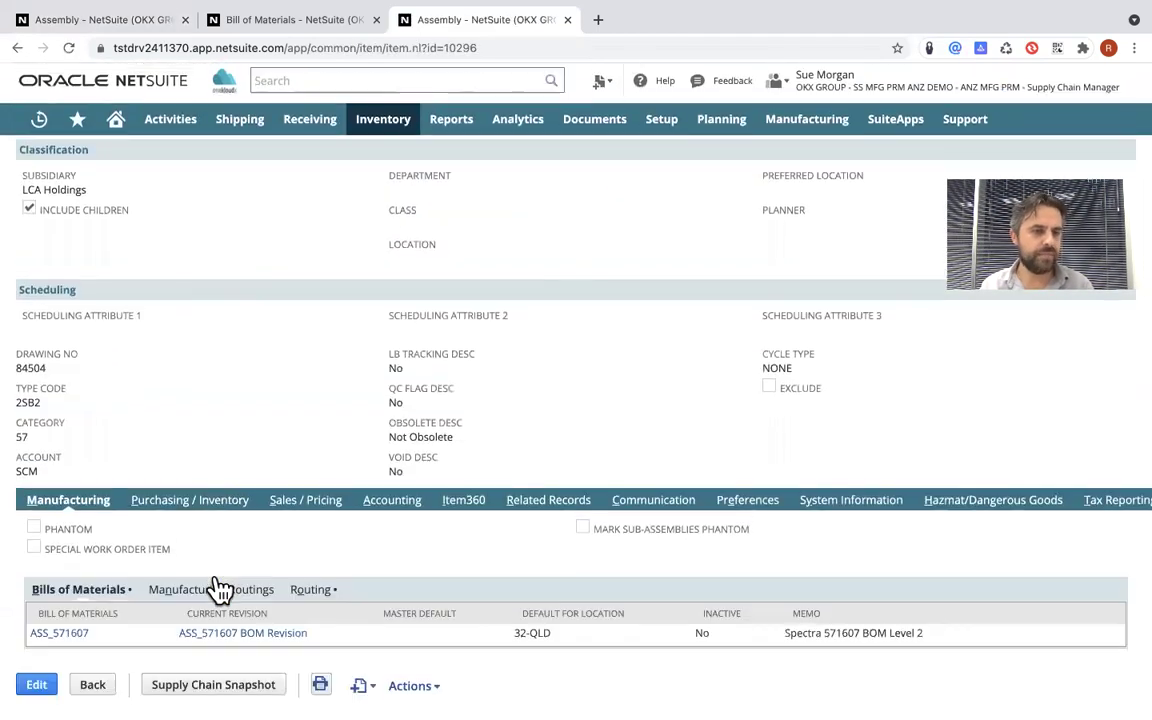
scroll(175, 522, "up", 1)
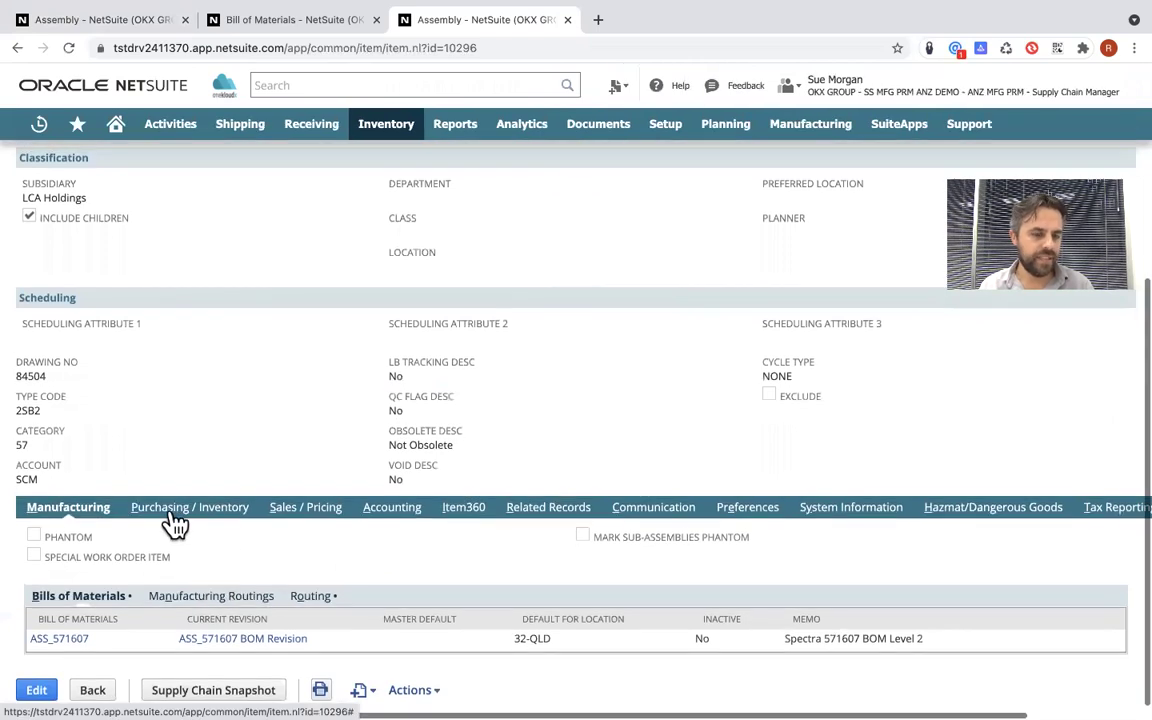
left_click(175, 510)
scroll(175, 525, "down", 3)
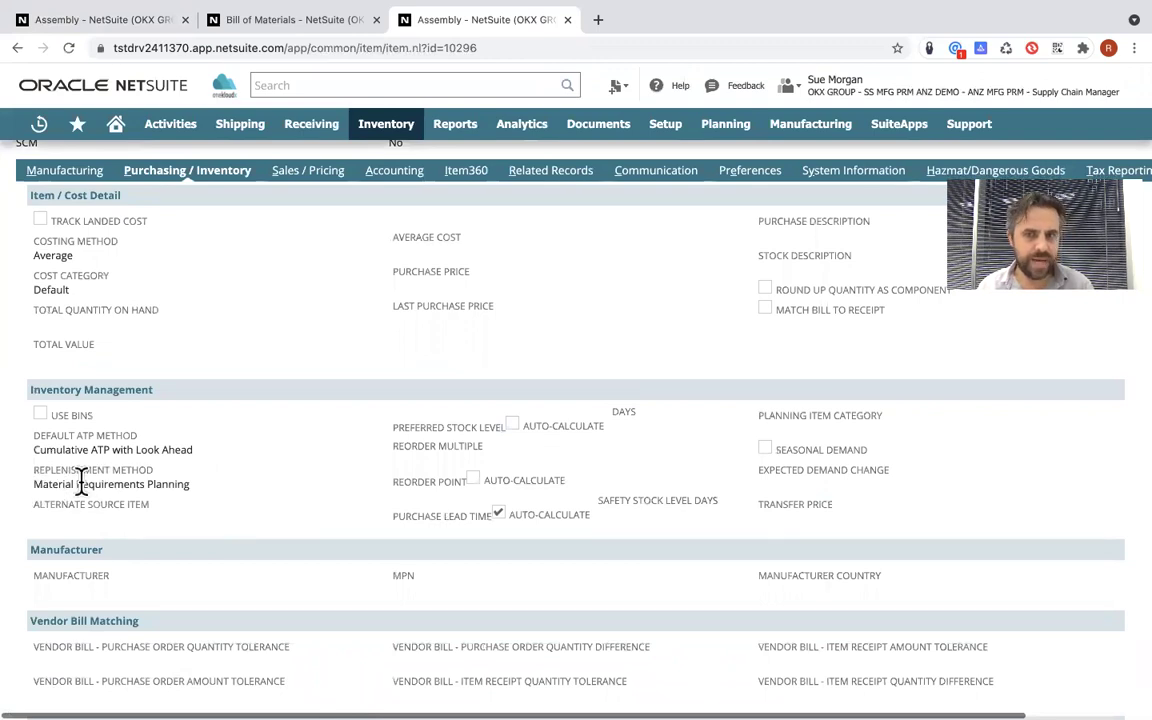
scroll(198, 496, "up", 10)
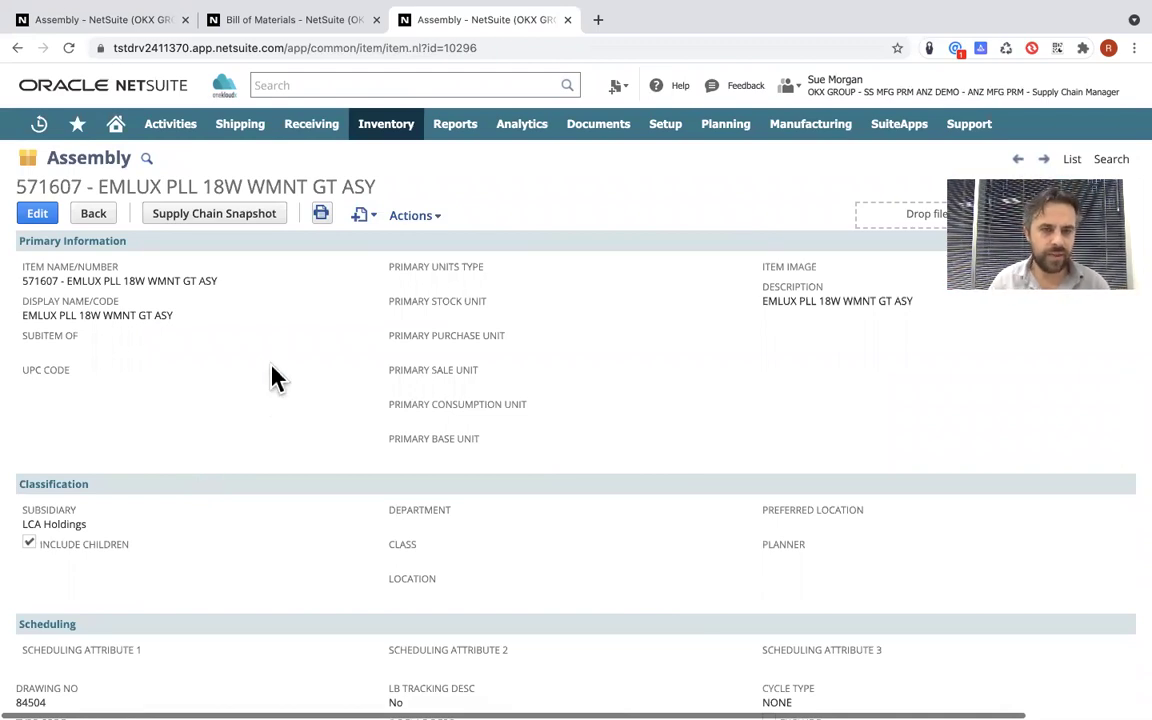
Open the EMLUX entry from the Planning Item Categories list.
mouse_move(390, 148)
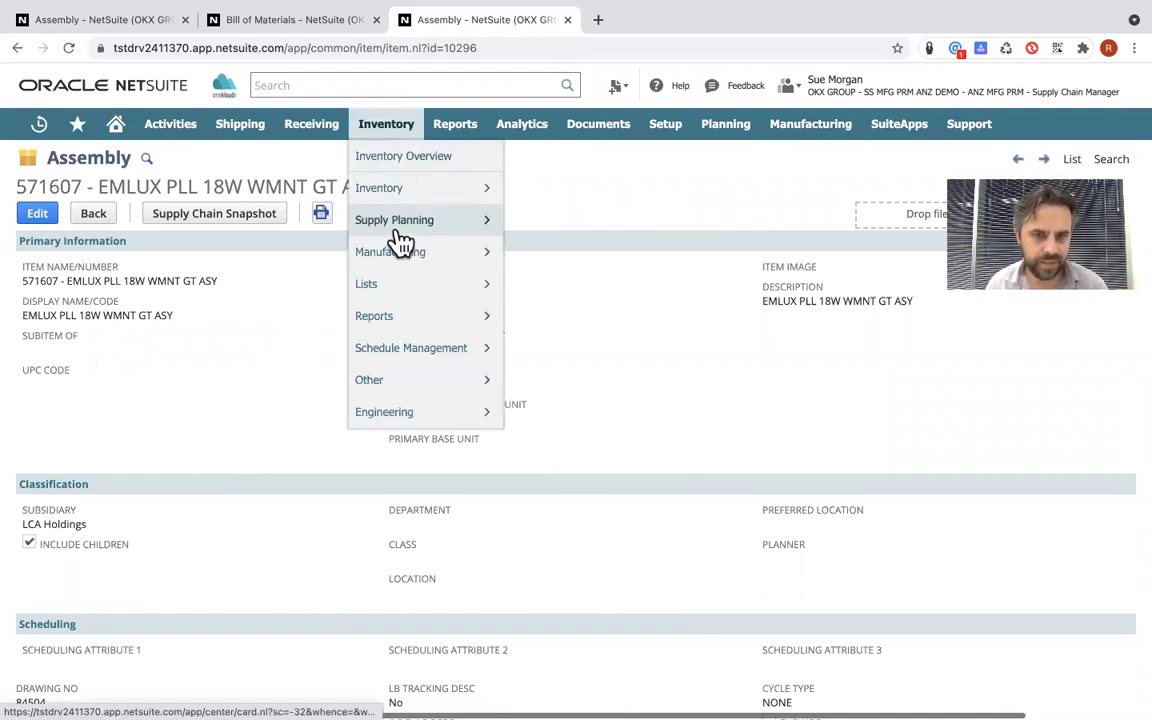
mouse_move(398, 232)
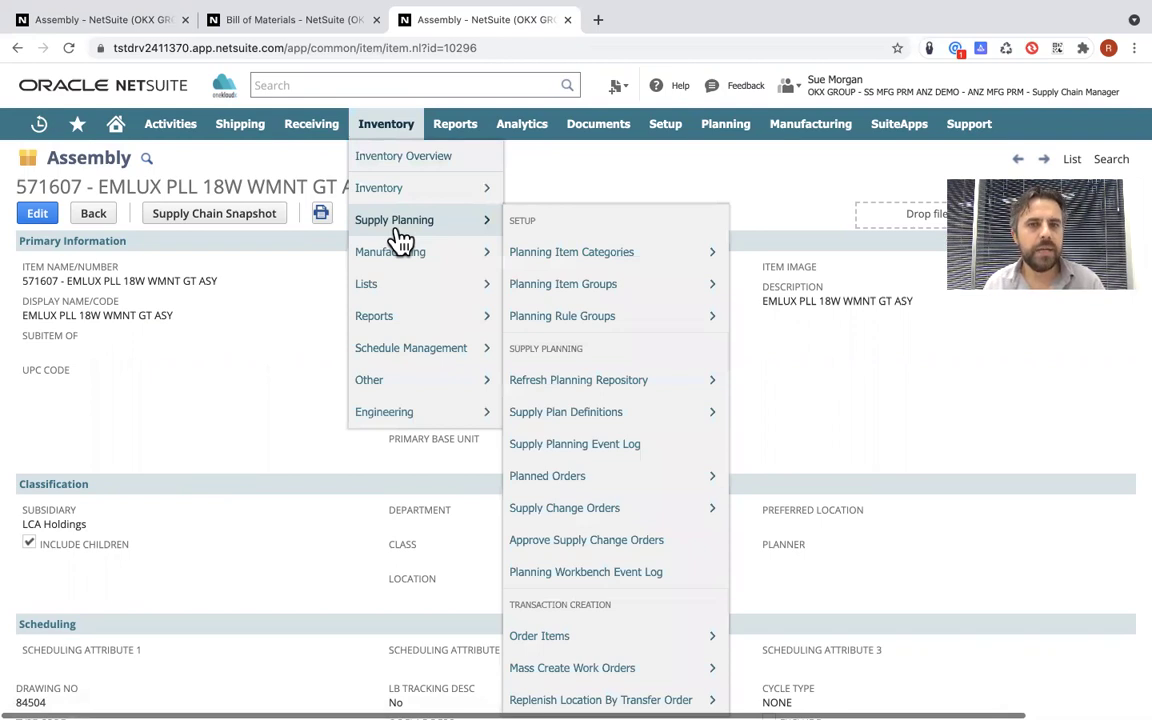
mouse_move(582, 257)
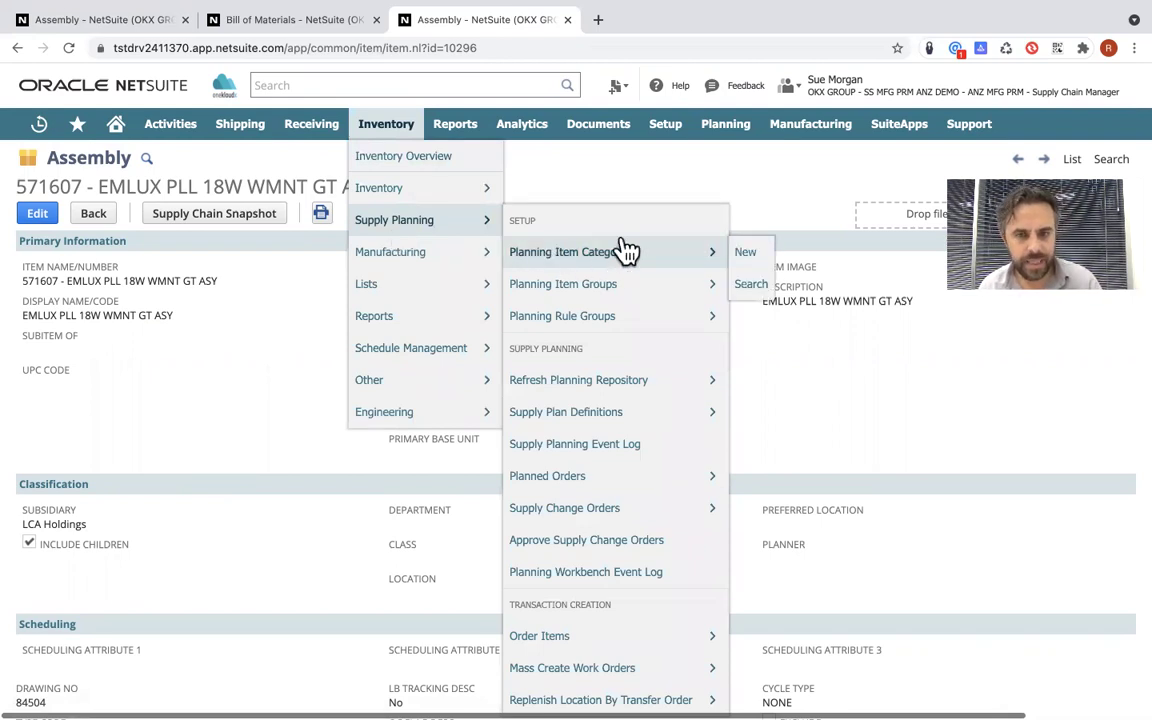
mouse_move(541, 325)
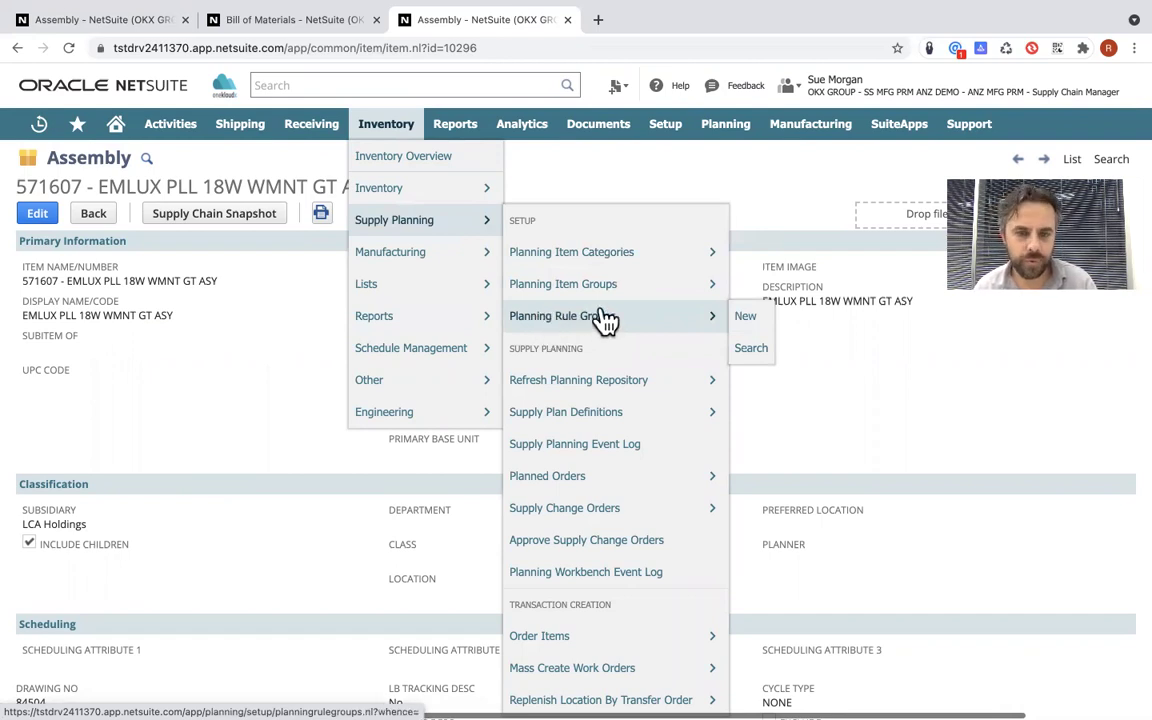
left_click(625, 260)
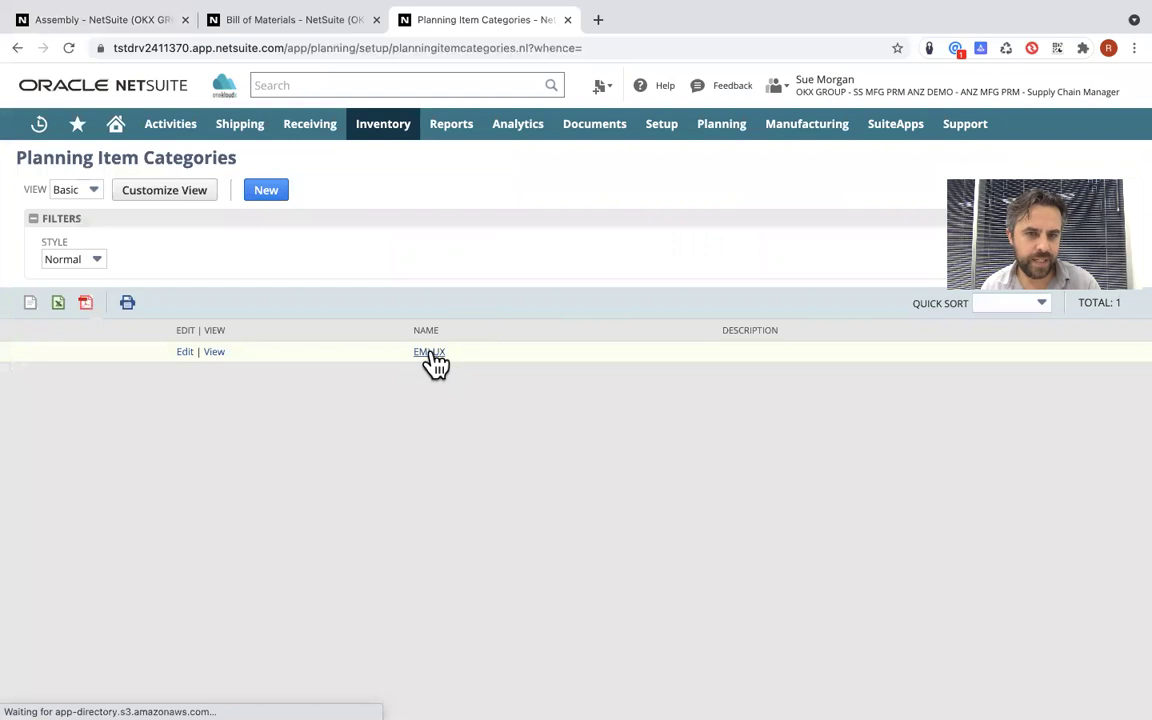
left_click(433, 354)
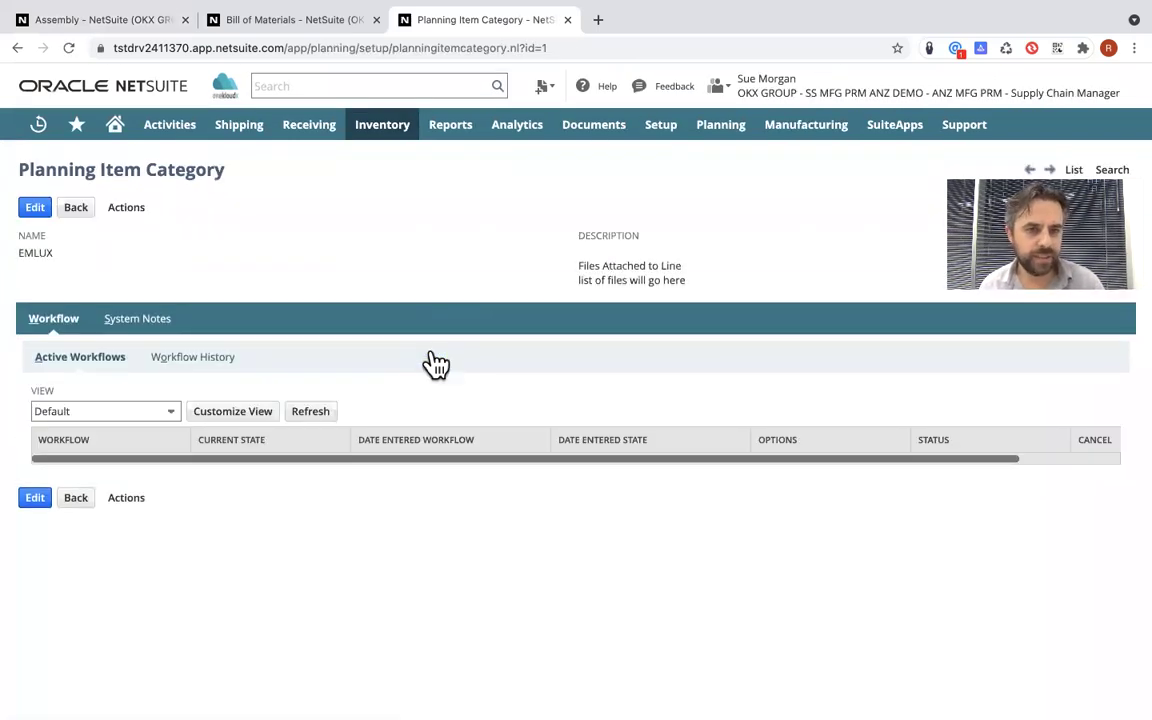
Open the EMLUX planning item group and inspect its existing planning item's type.
mouse_move(378, 131)
mouse_move(400, 223)
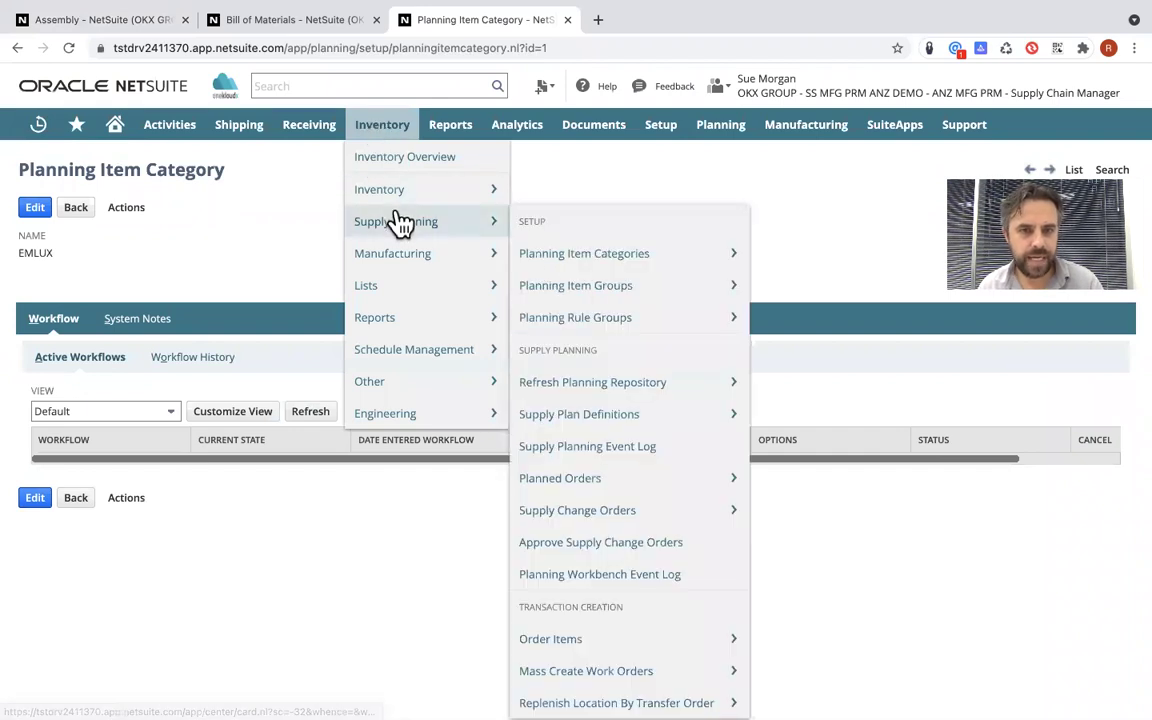
left_click(586, 285)
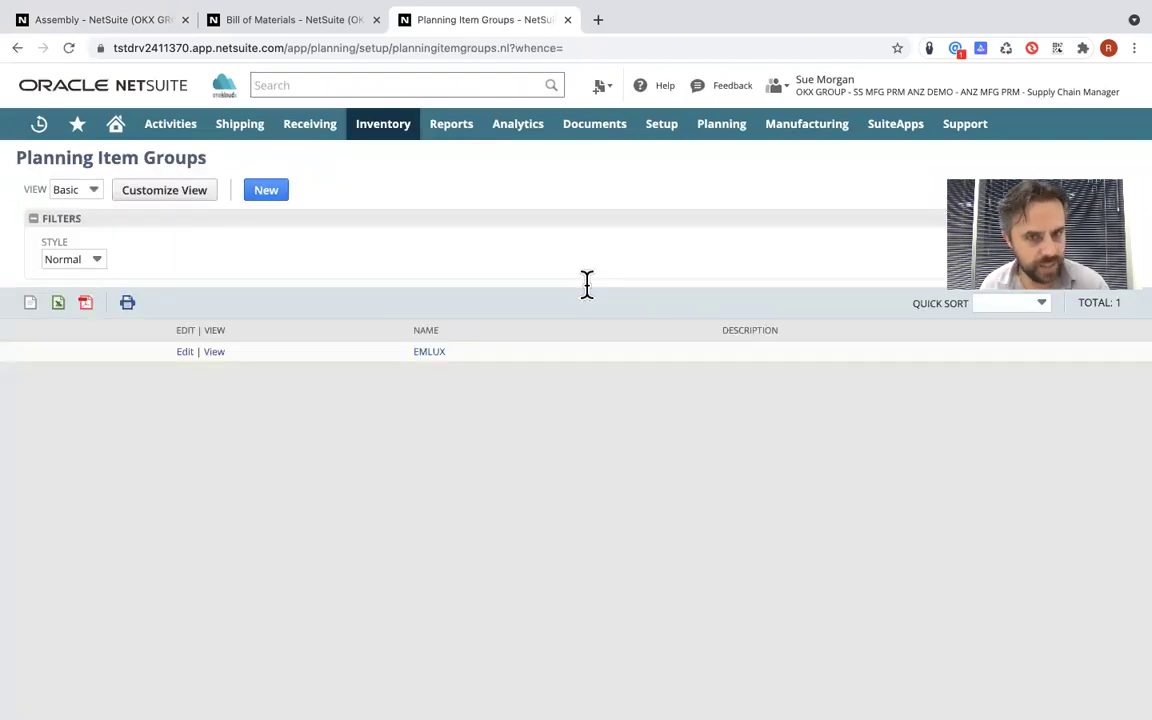
left_click(425, 356)
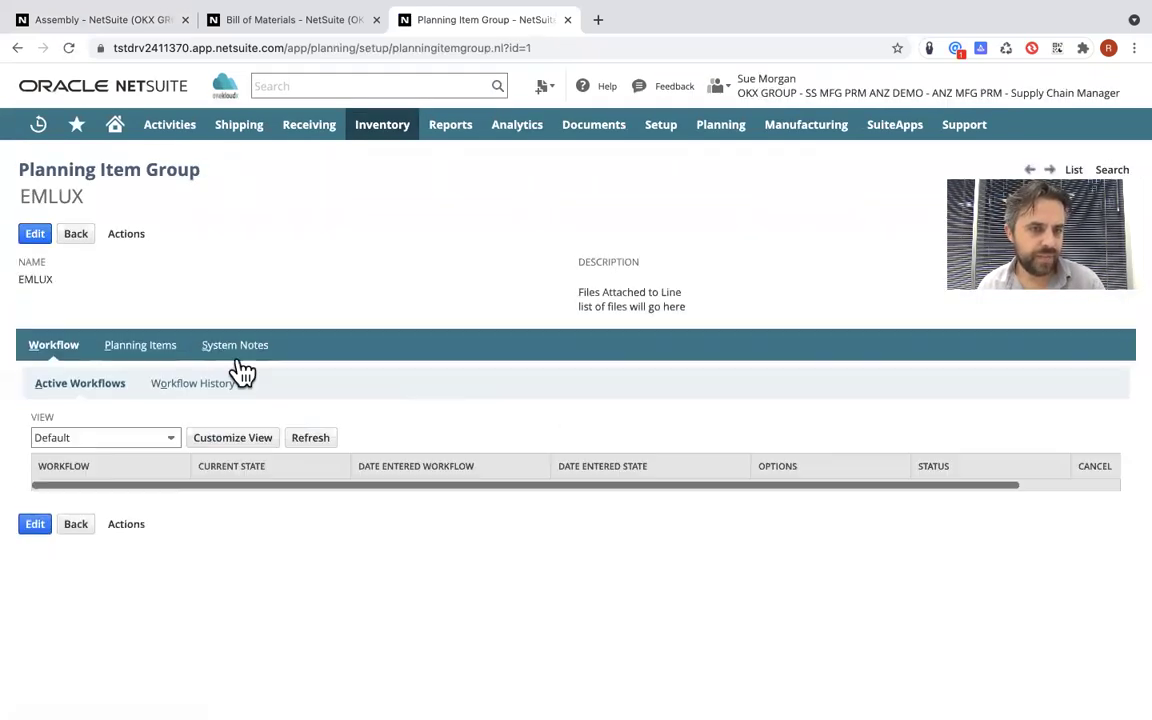
left_click(140, 345)
left_click_drag(57, 409, 113, 409)
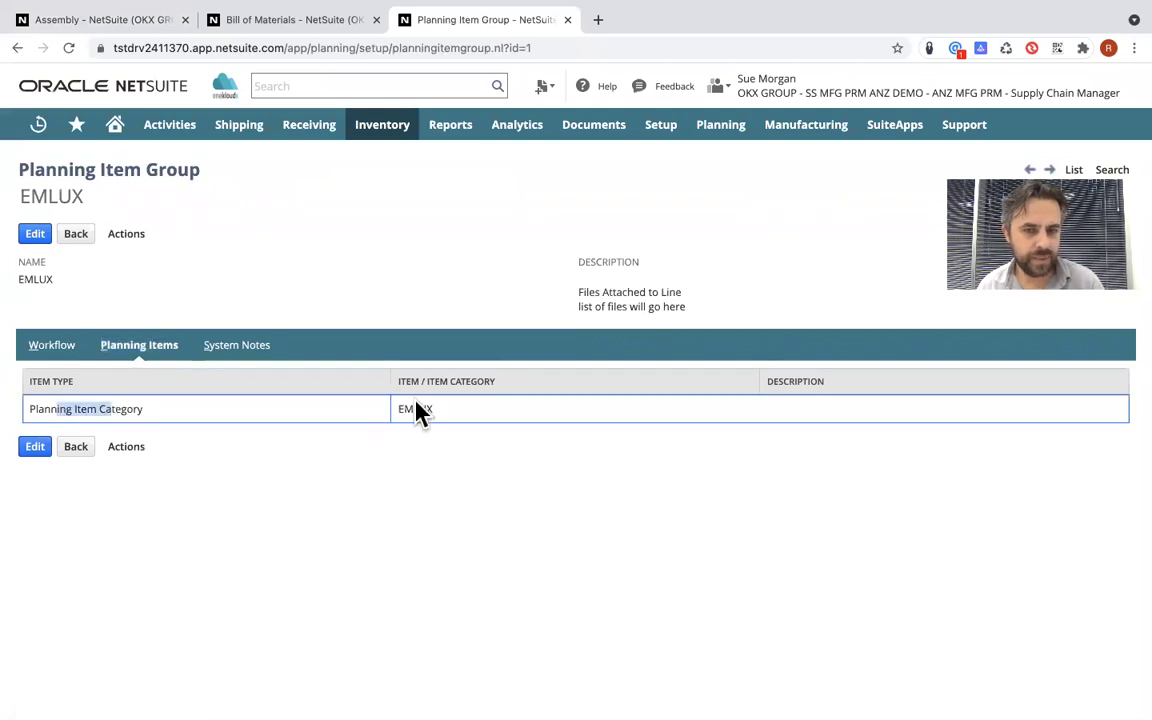
left_click(123, 410)
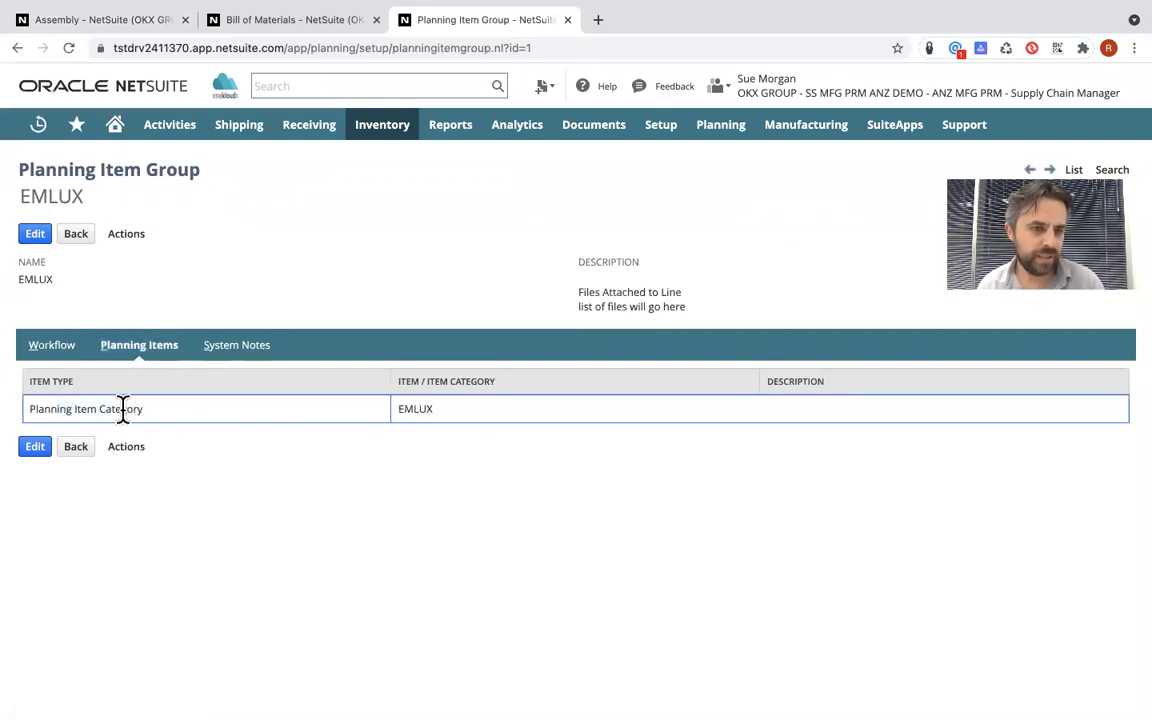
Edit the group and add a Planning Items row of type Item, leaving its item unchosen.
left_click(33, 450)
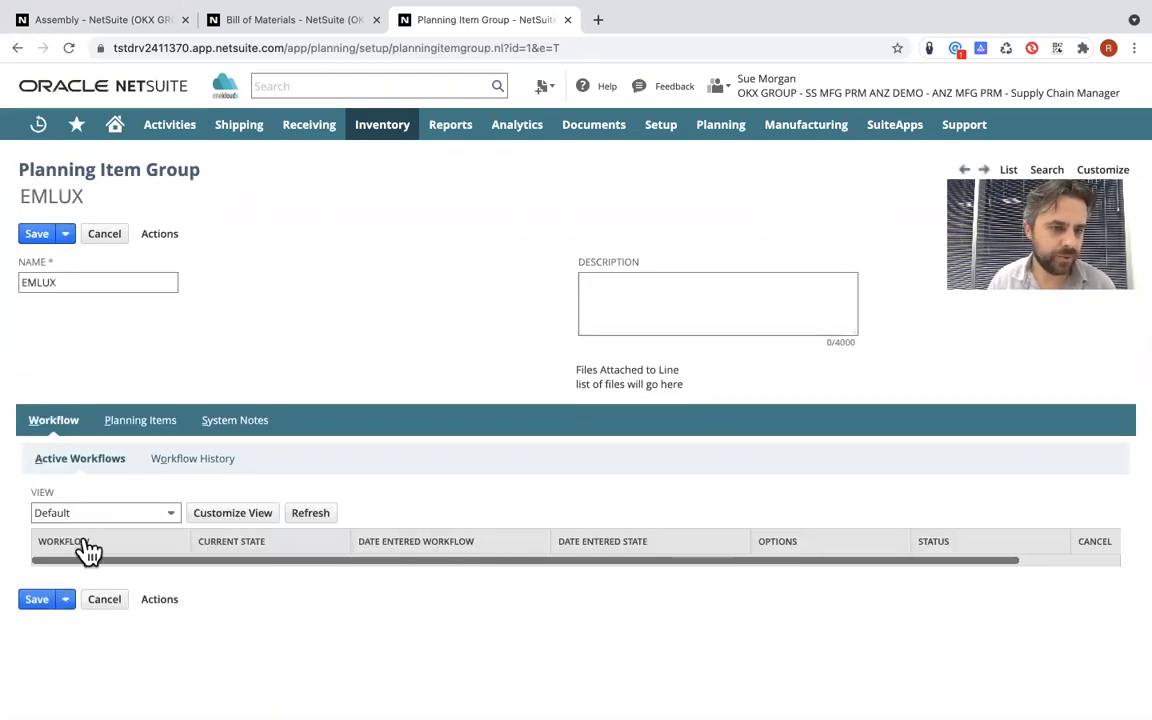
left_click(136, 424)
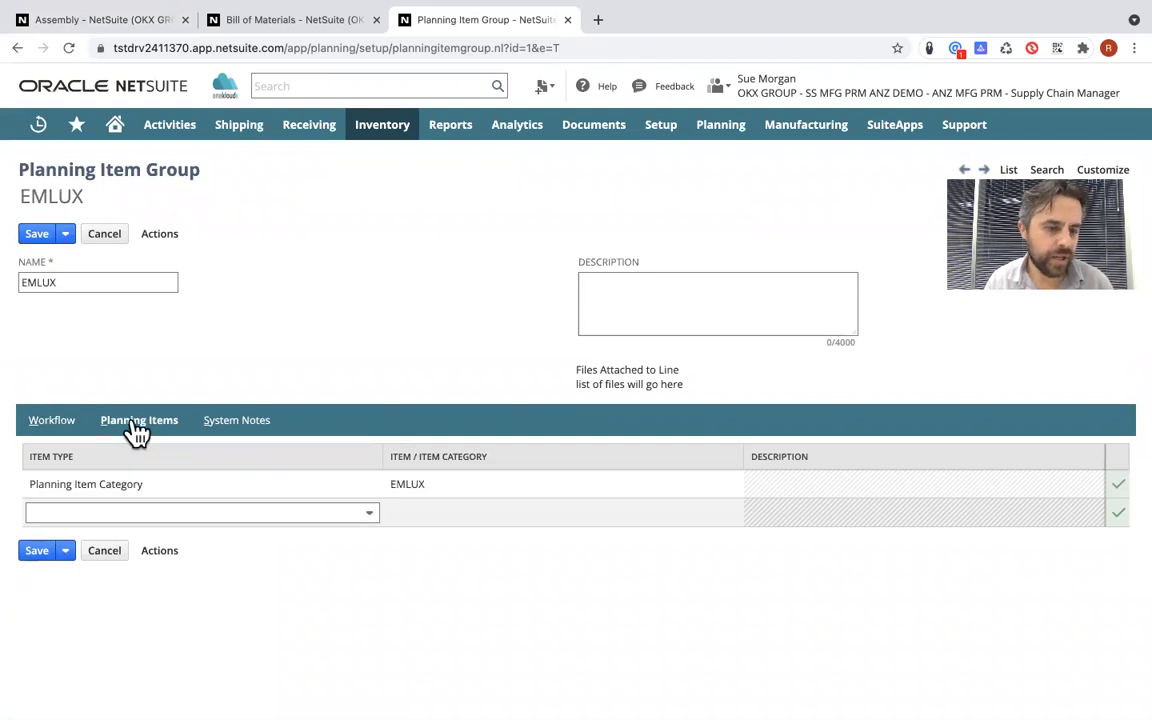
left_click(125, 512)
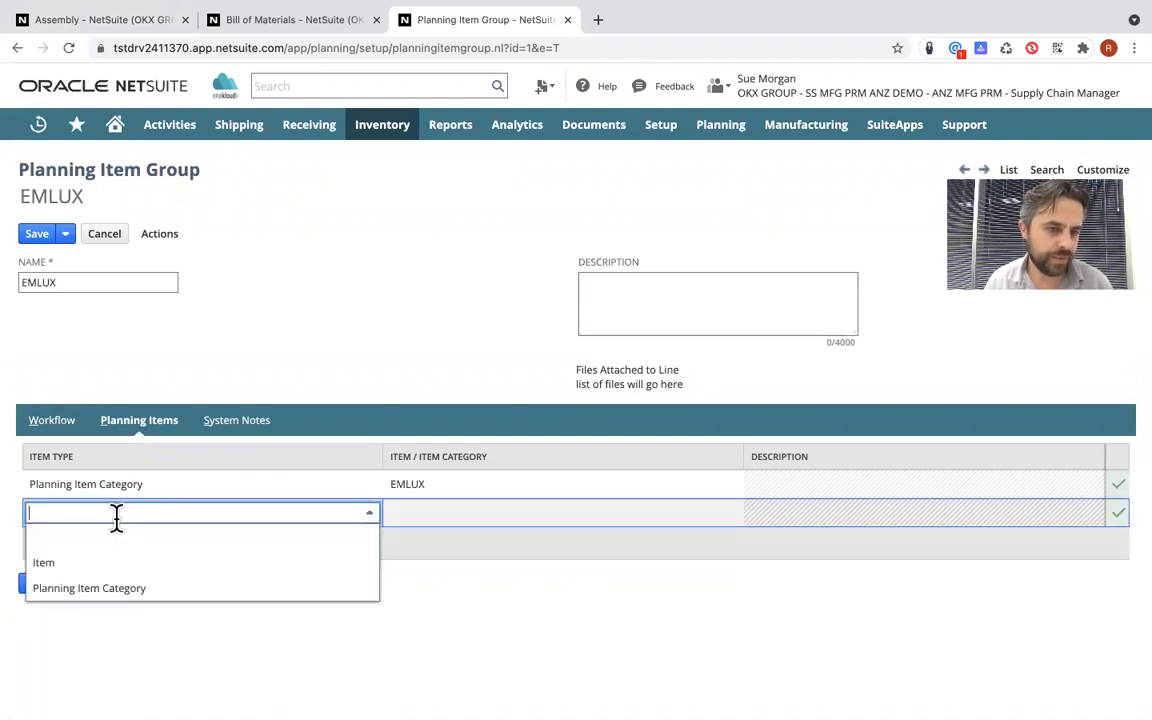
left_click(85, 566)
left_click(445, 511)
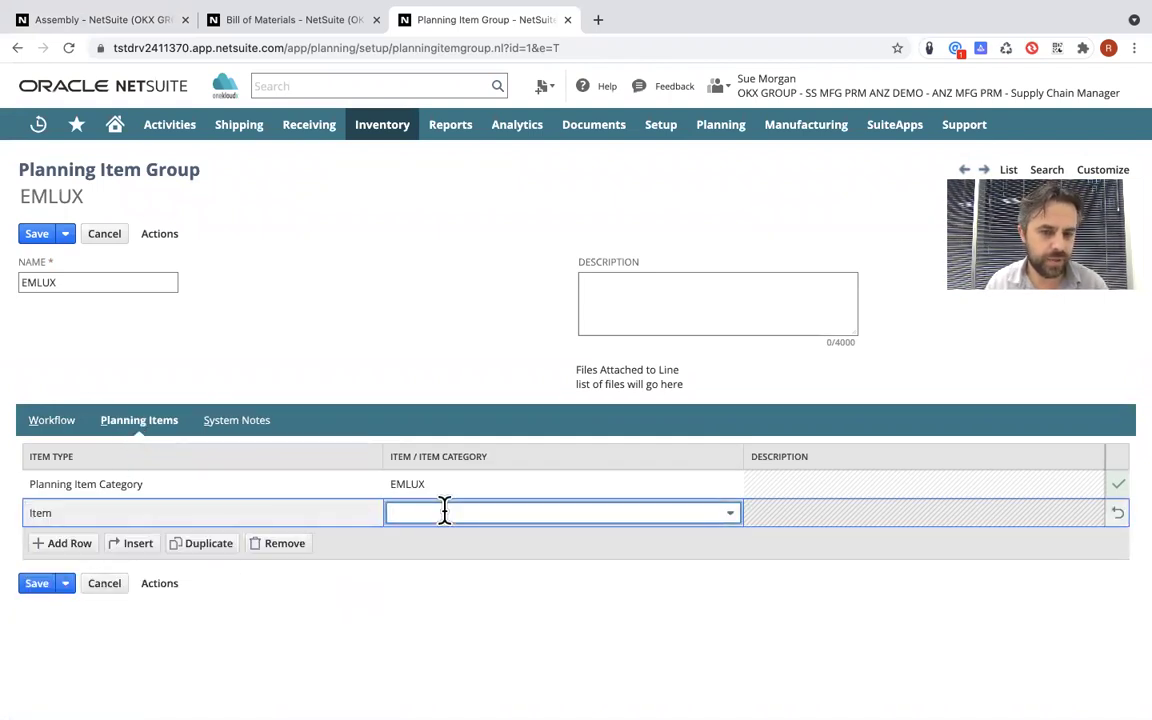
left_click(733, 516)
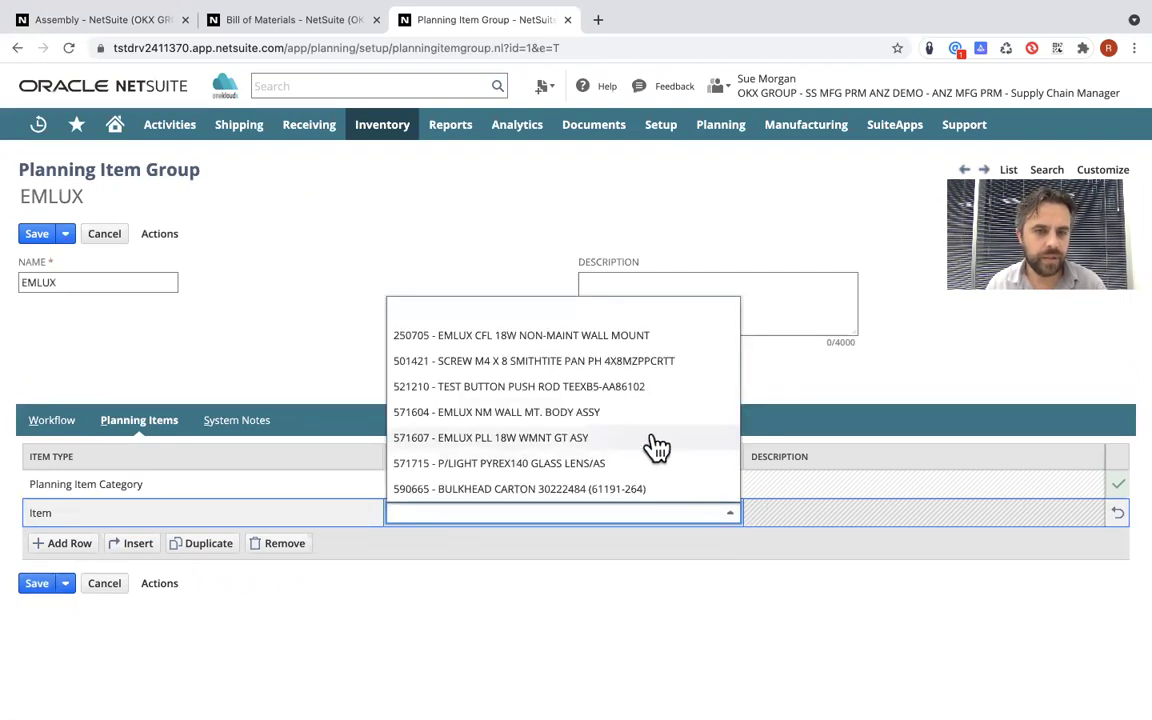
left_click(237, 241)
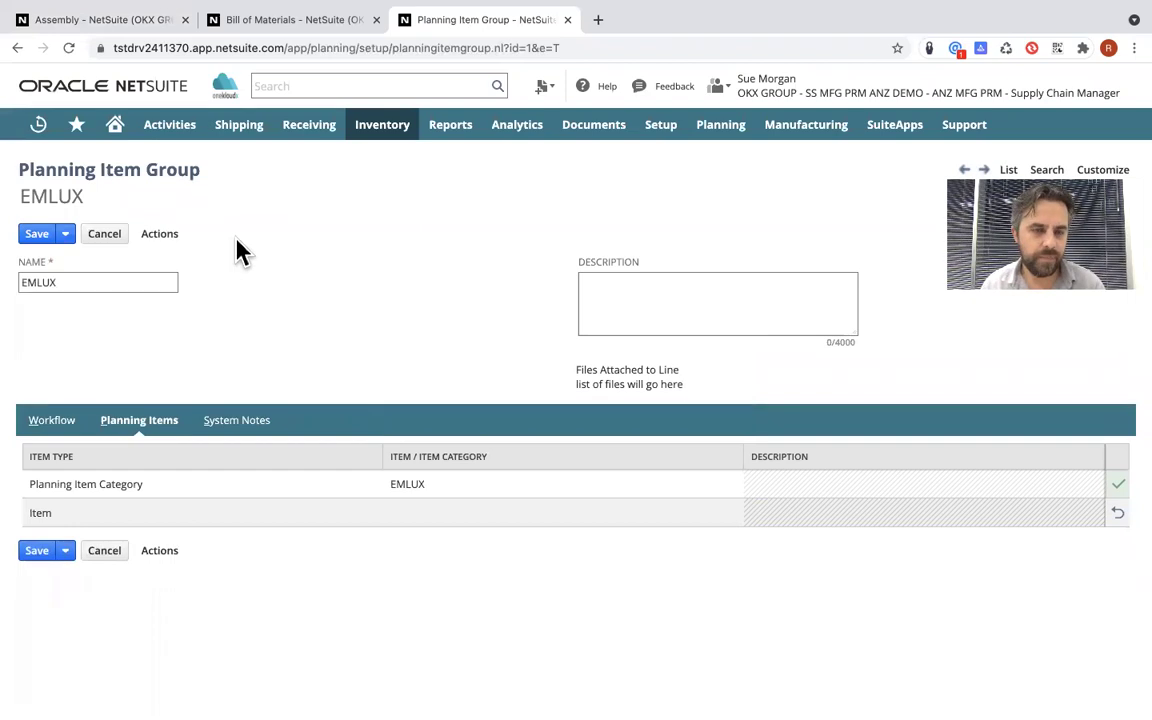
Start a new Planning Rule Group, discarding the unsaved EMLUX group edits.
mouse_move(372, 132)
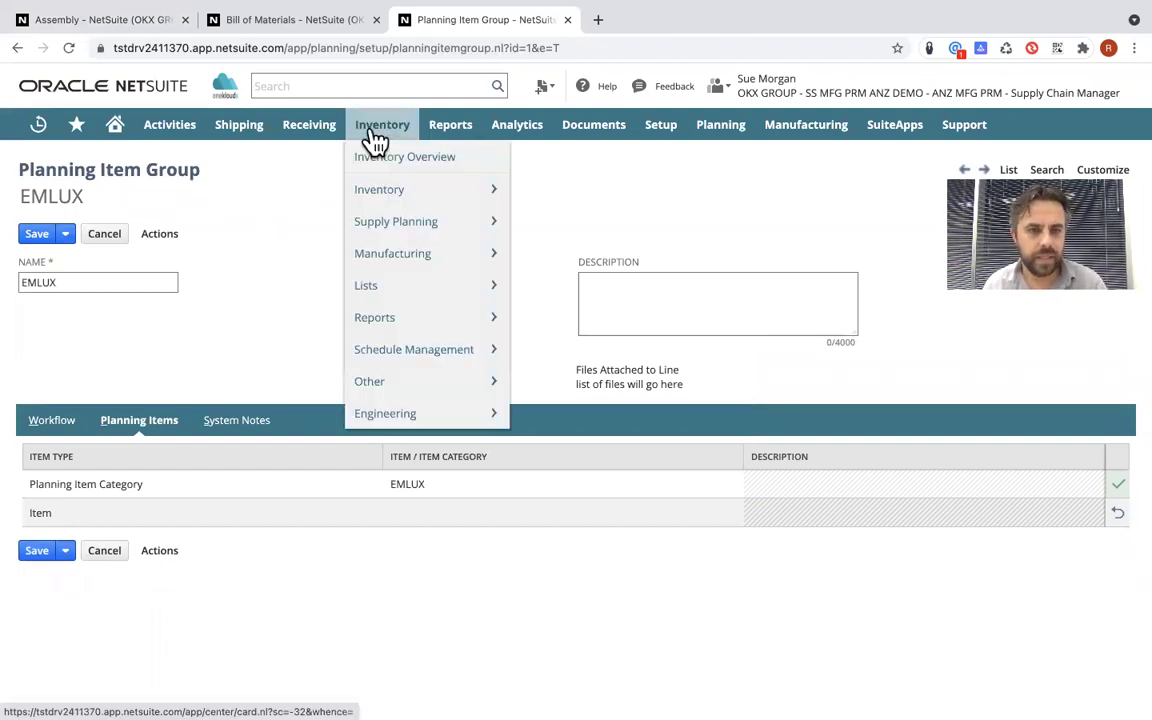
mouse_move(376, 222)
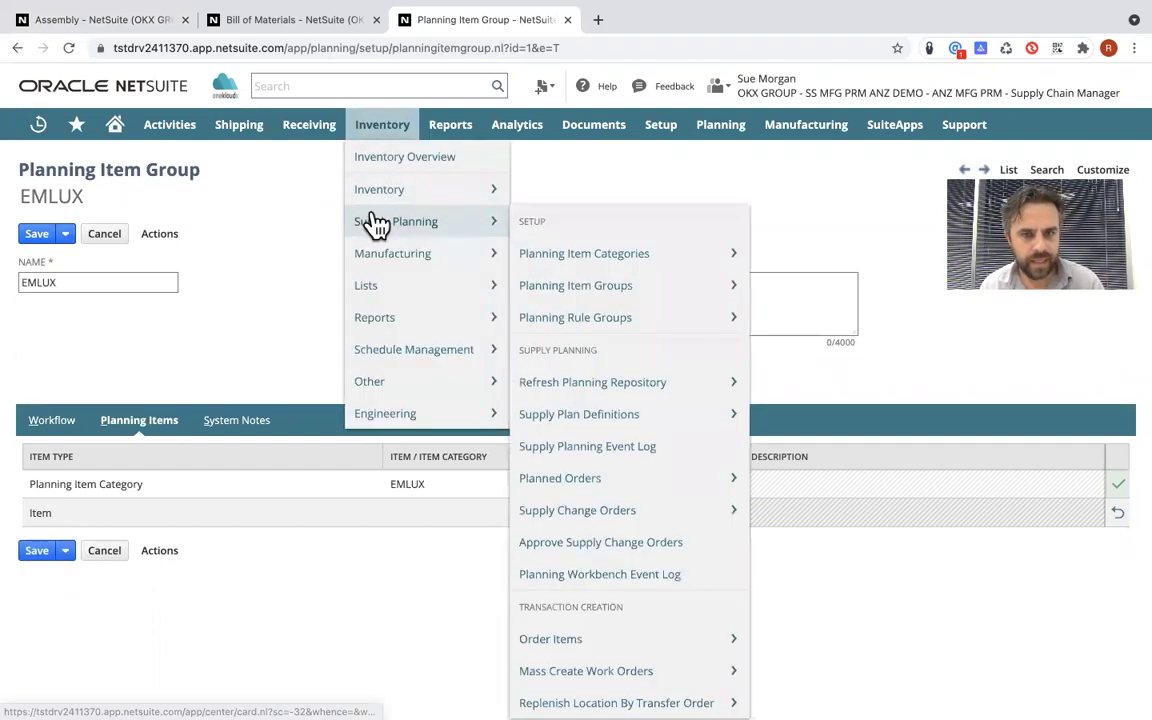
left_click(584, 320)
left_click(605, 289)
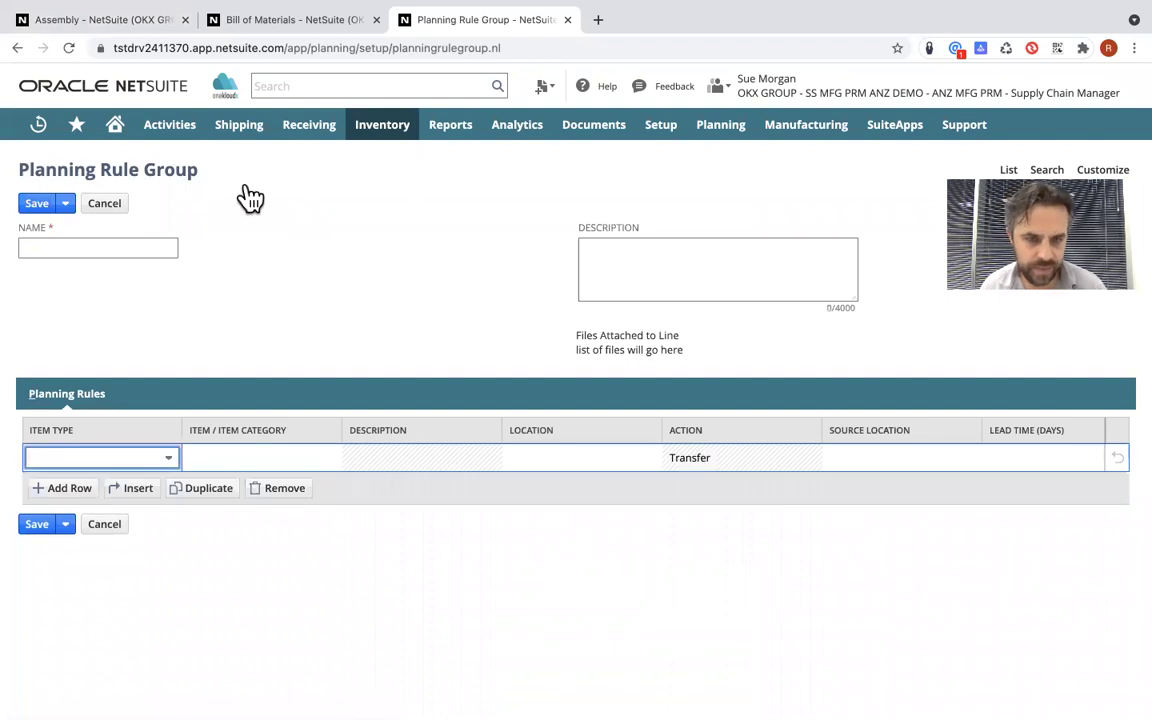
Inspect the Item Type choices and Location cell of the empty Planning Rules line.
left_click(107, 457)
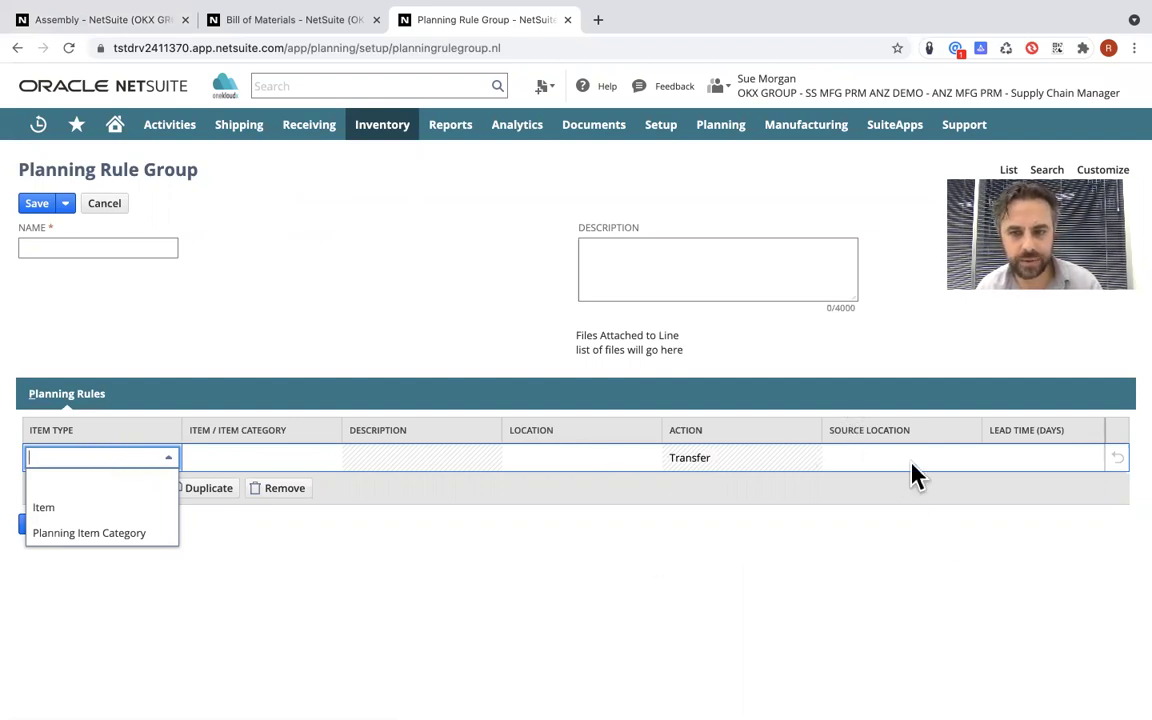
left_click(540, 460)
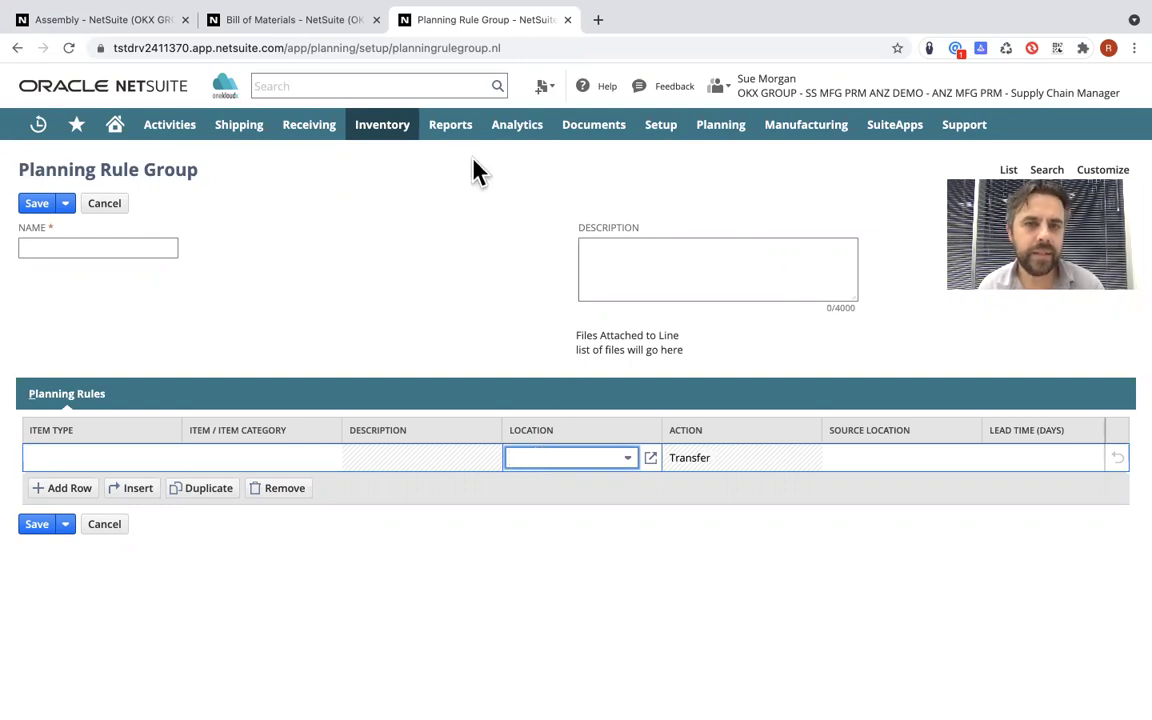
mouse_move(381, 135)
mouse_move(398, 230)
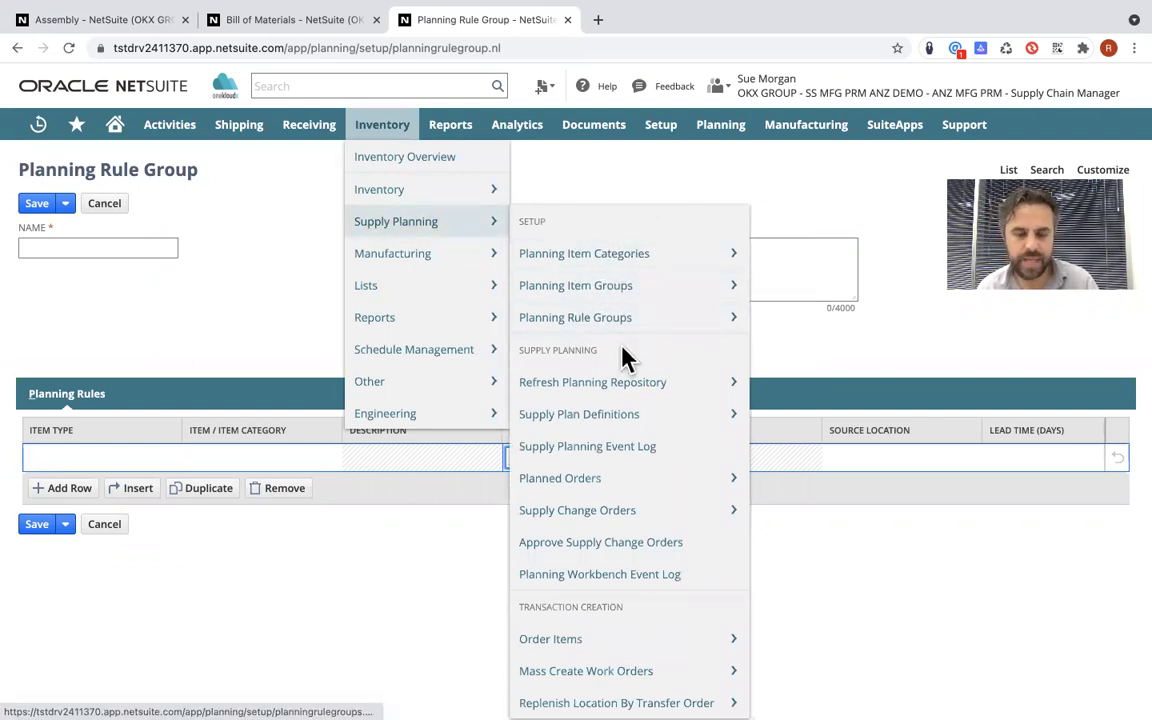
Open the Refresh Planning Repository page.
mouse_move(620, 386)
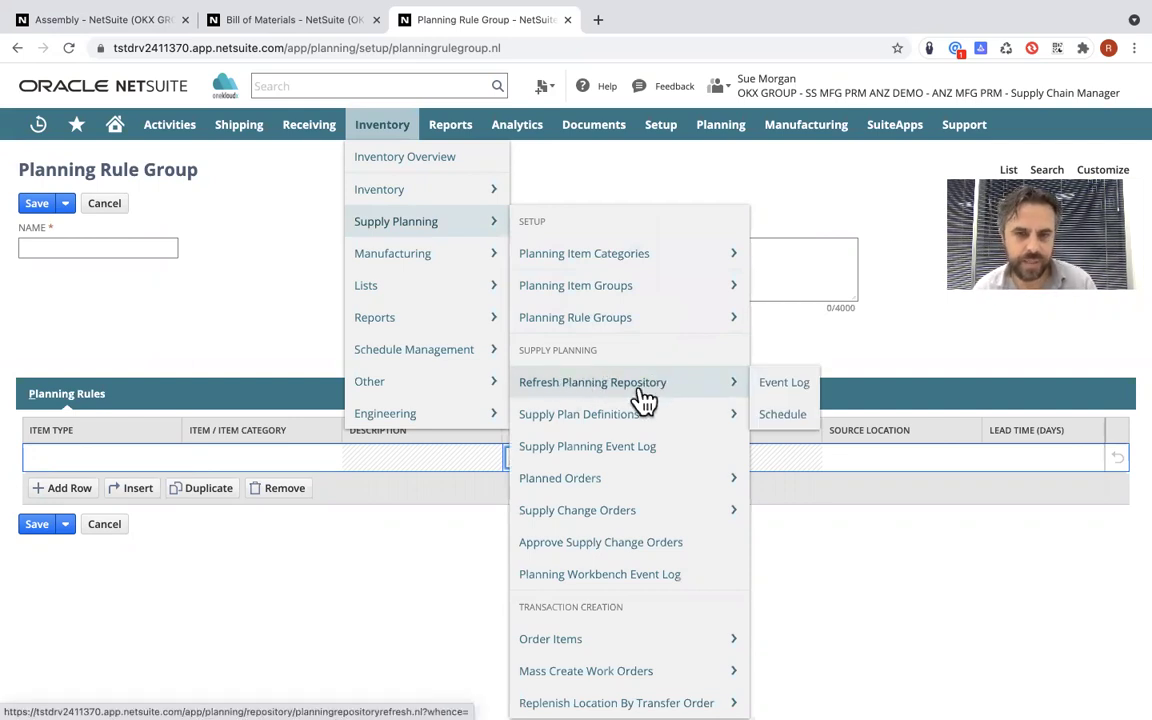
mouse_move(579, 422)
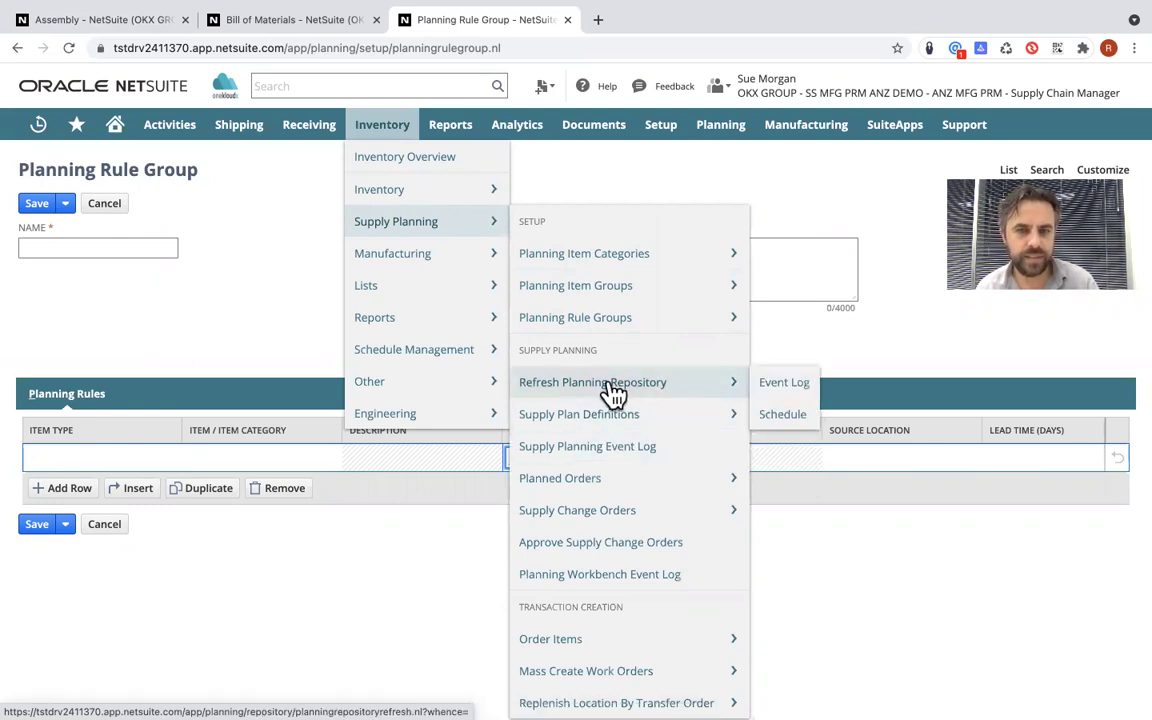
left_click(613, 394)
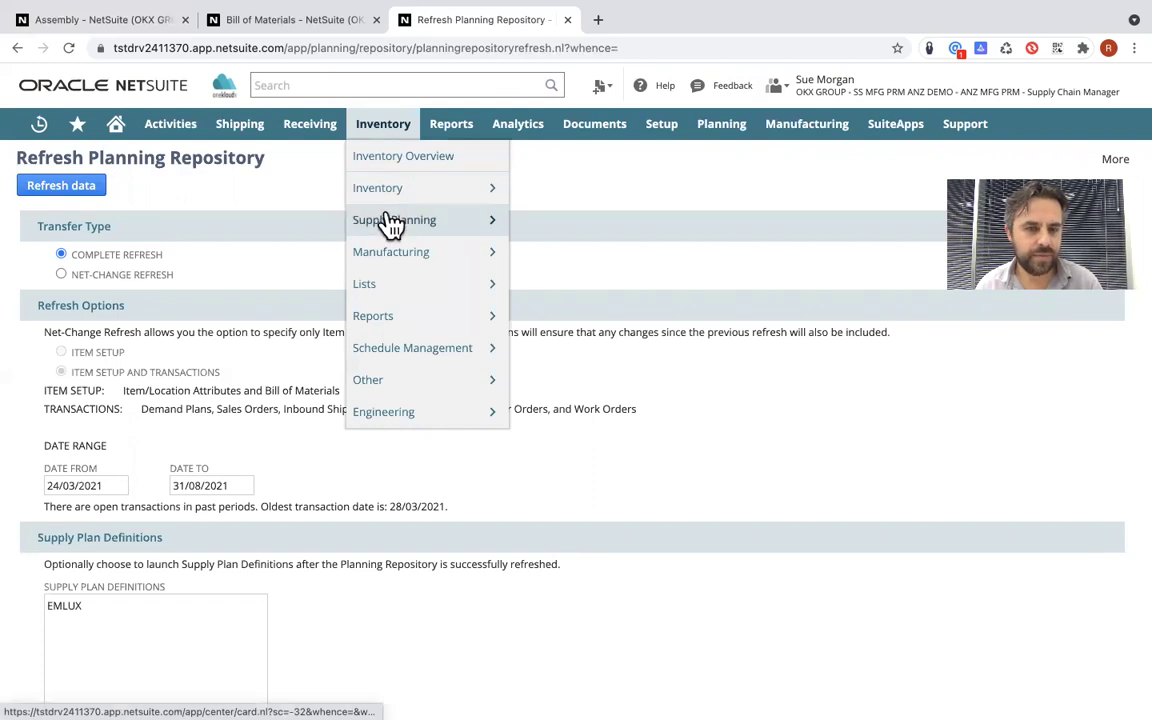
View submission 208's processed items from the repository event log.
mouse_move(592, 390)
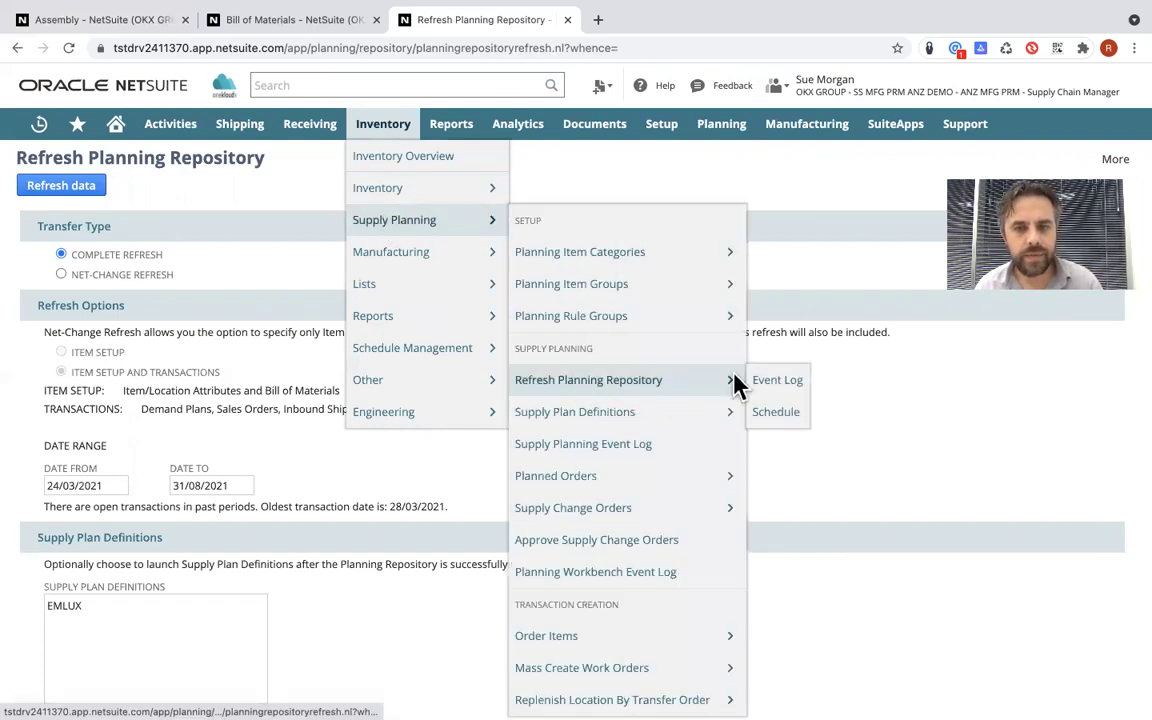
left_click(762, 385)
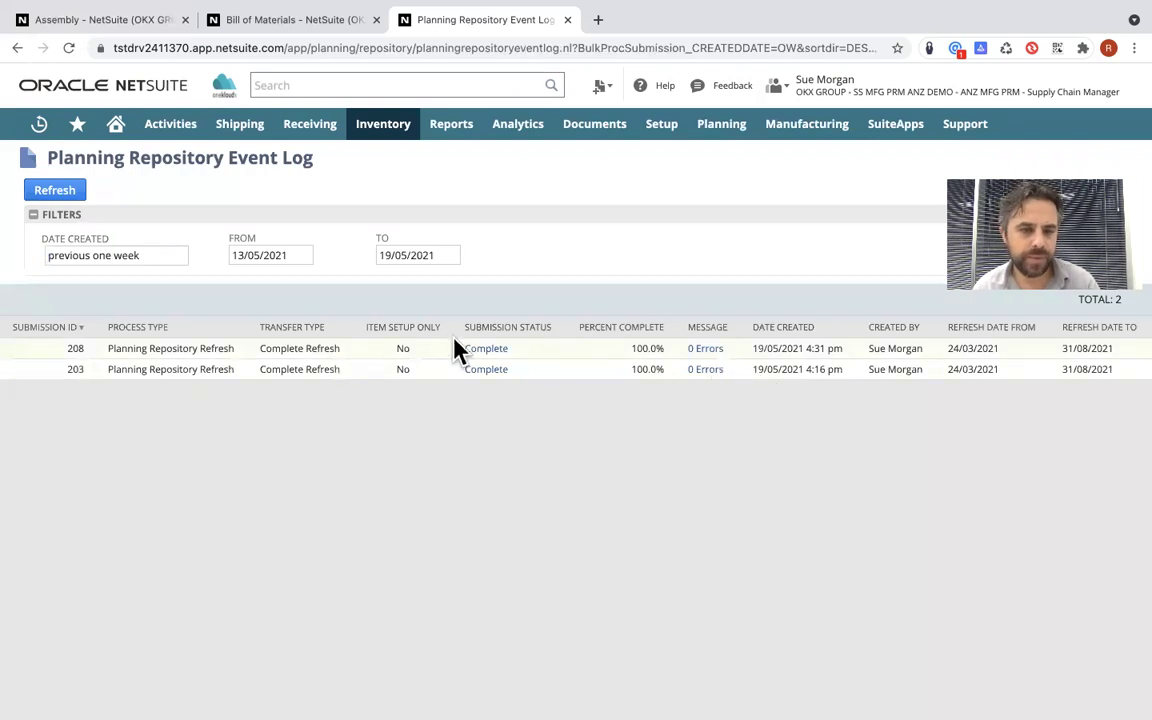
left_click(481, 352)
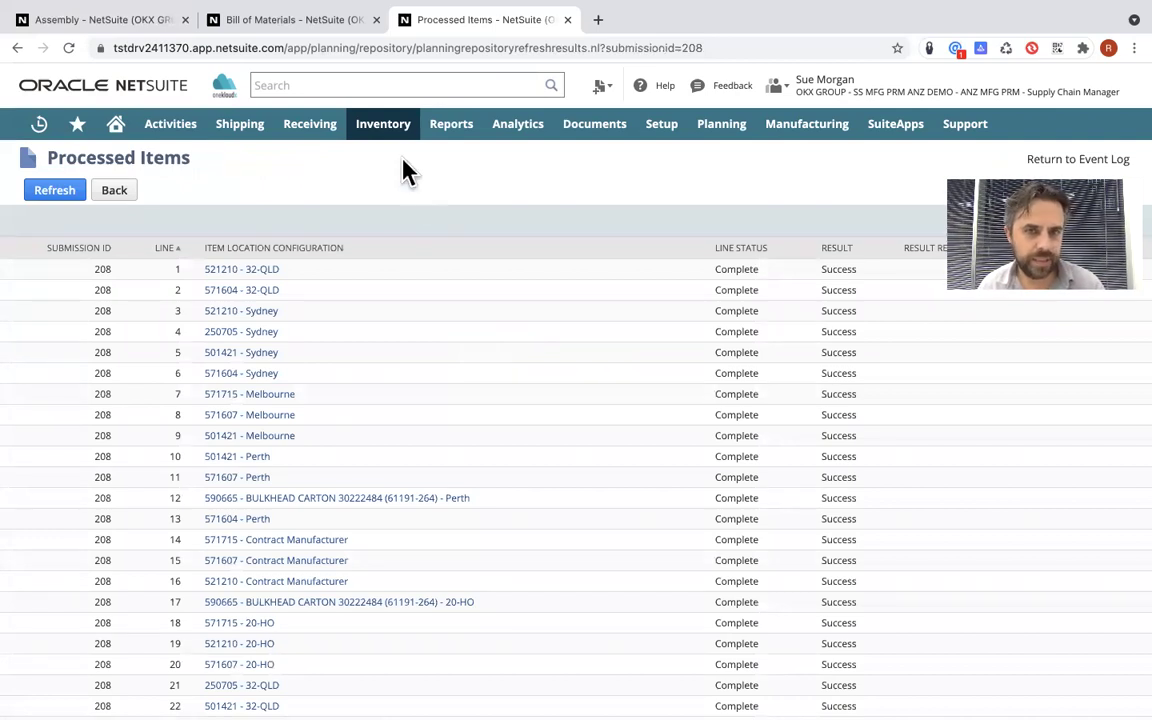
mouse_move(378, 126)
mouse_move(397, 228)
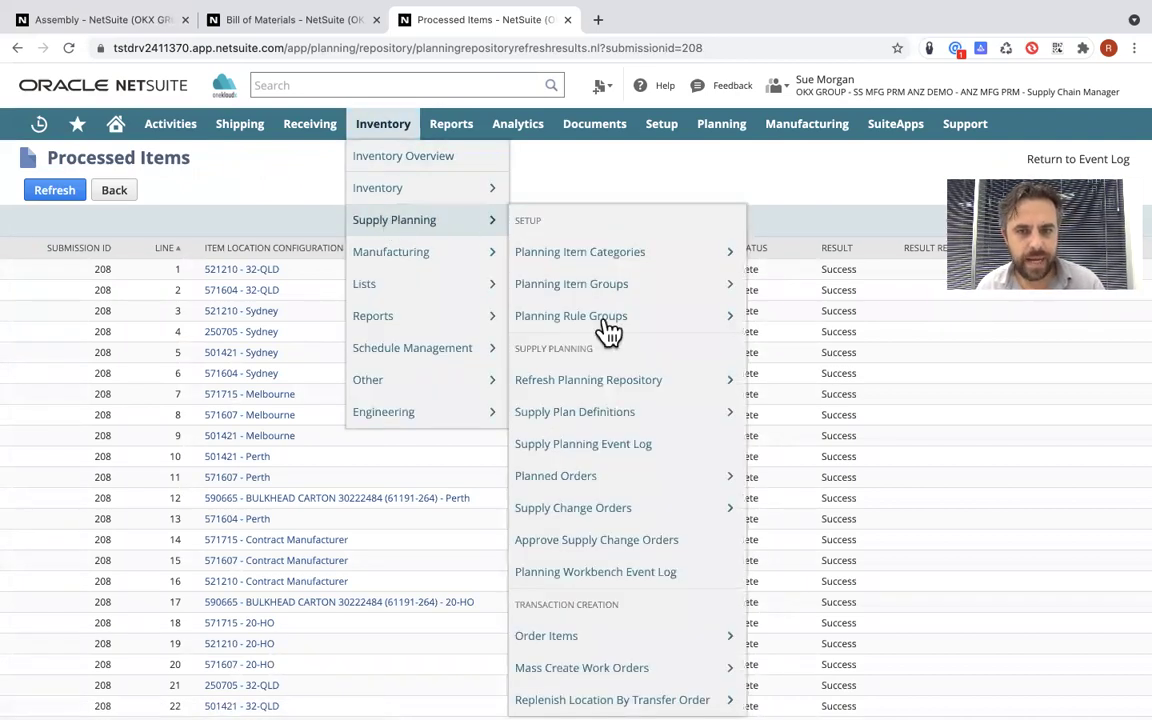
mouse_move(566, 424)
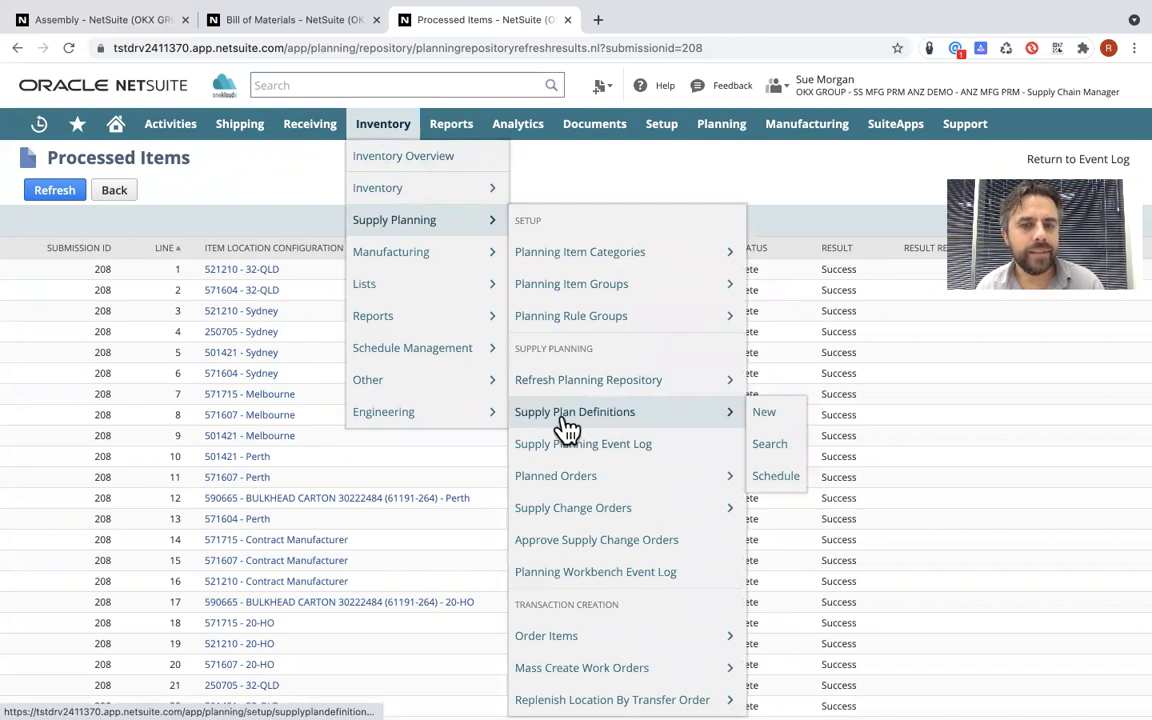
Launch the EMLUX supply plan definition.
left_click(565, 427)
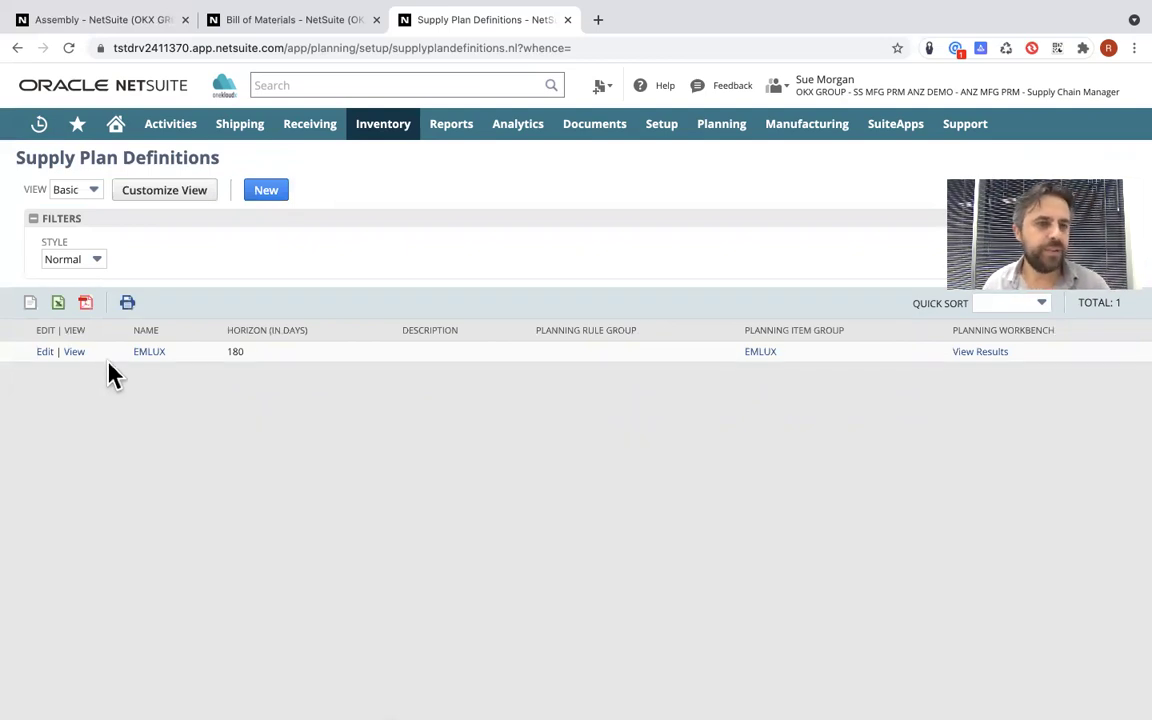
left_click(76, 356)
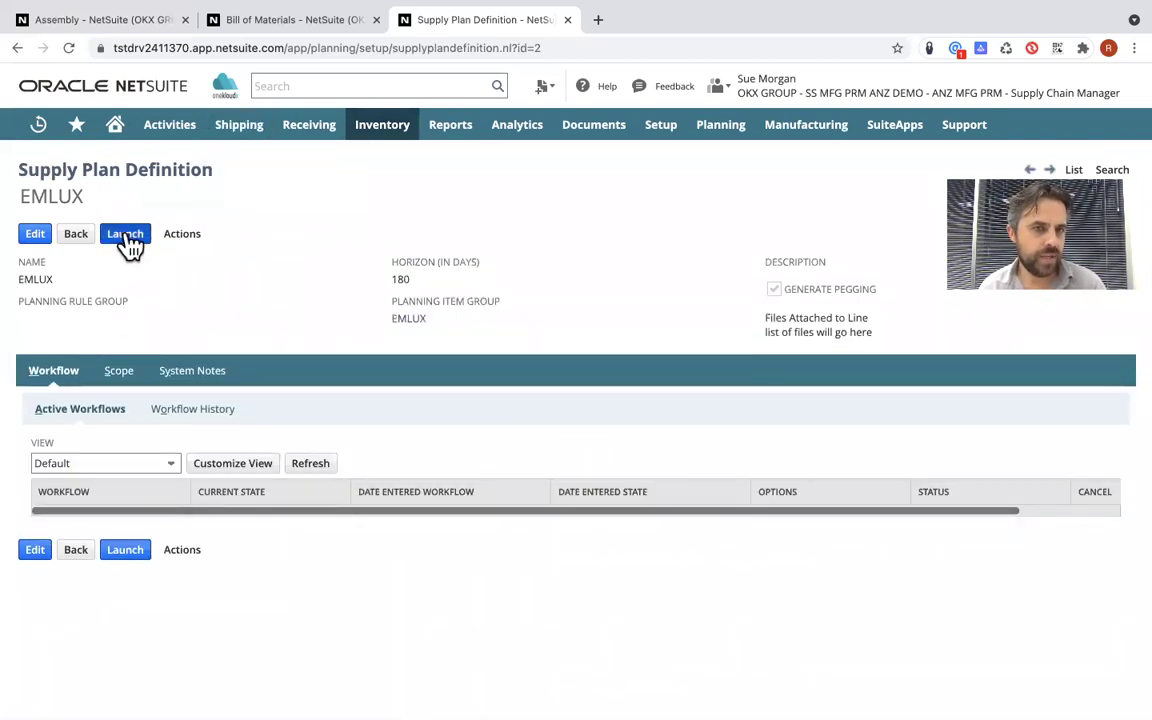
left_click(126, 236)
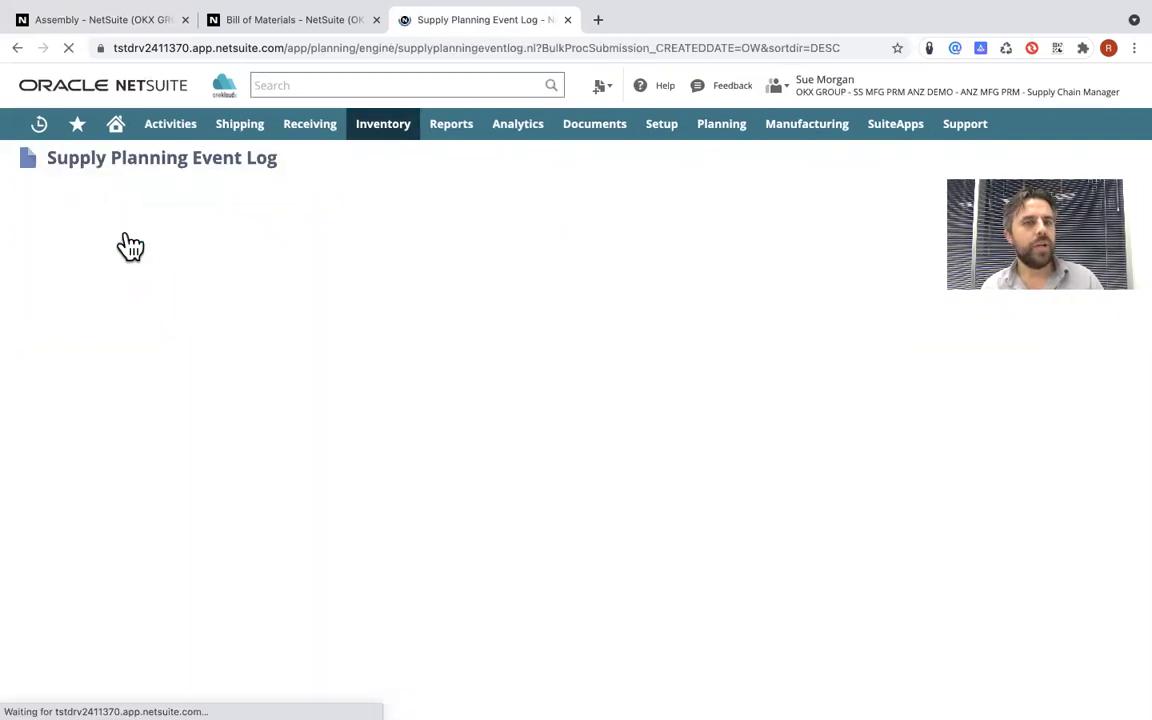
Refresh the event log until submission 214 completes, then view its Planning Workbench results.
left_click(62, 196)
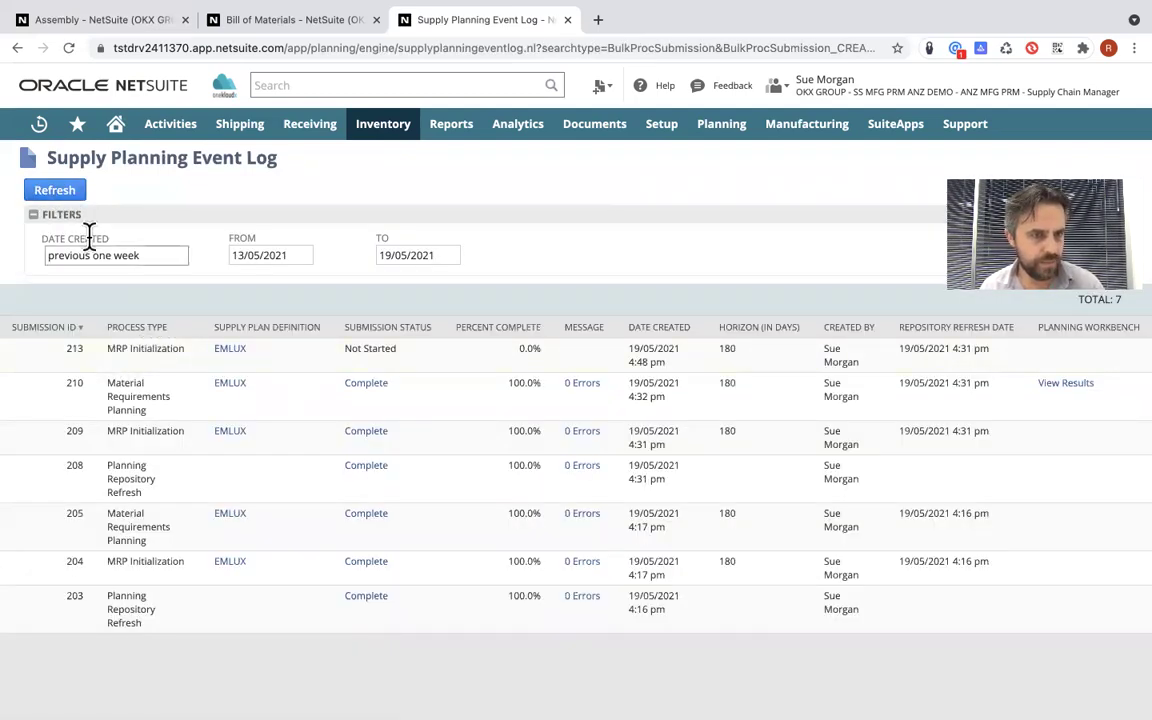
left_click(55, 191)
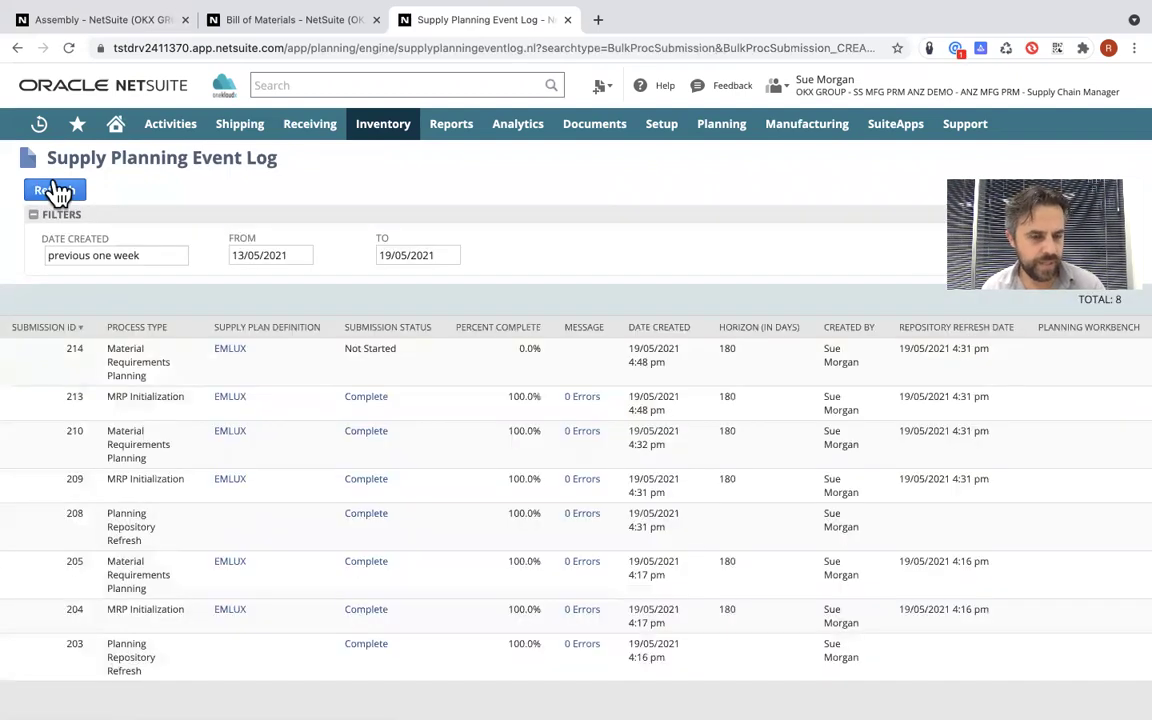
left_click(56, 191)
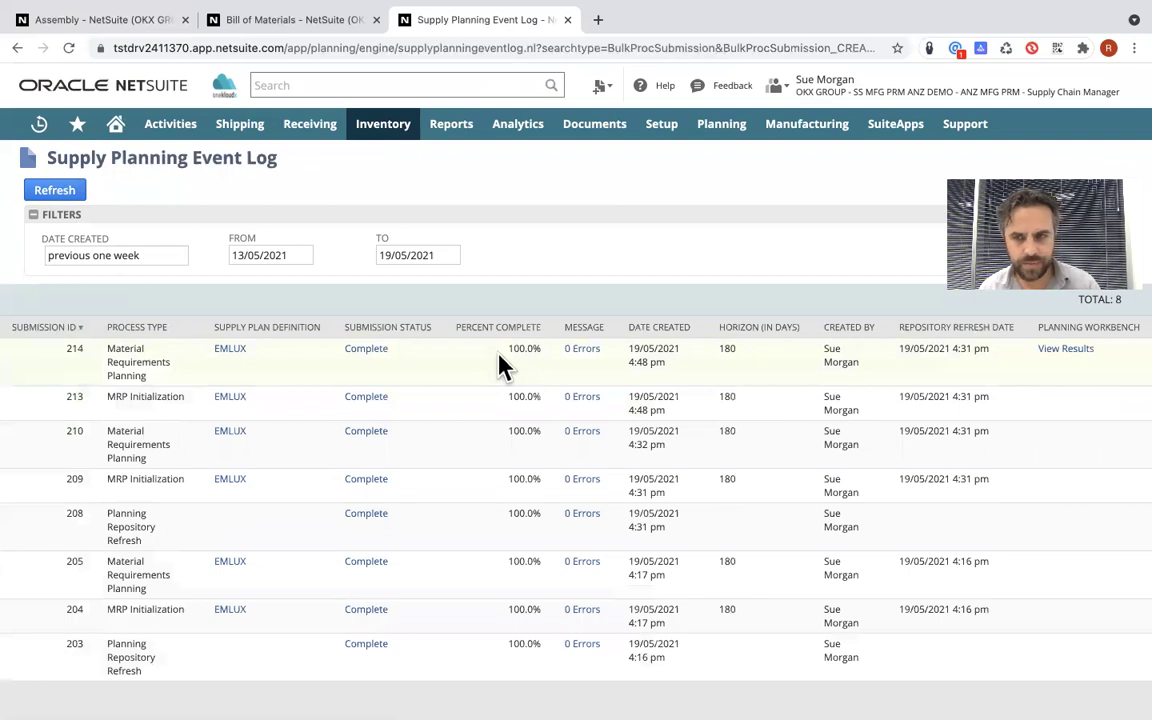
left_click(1057, 352)
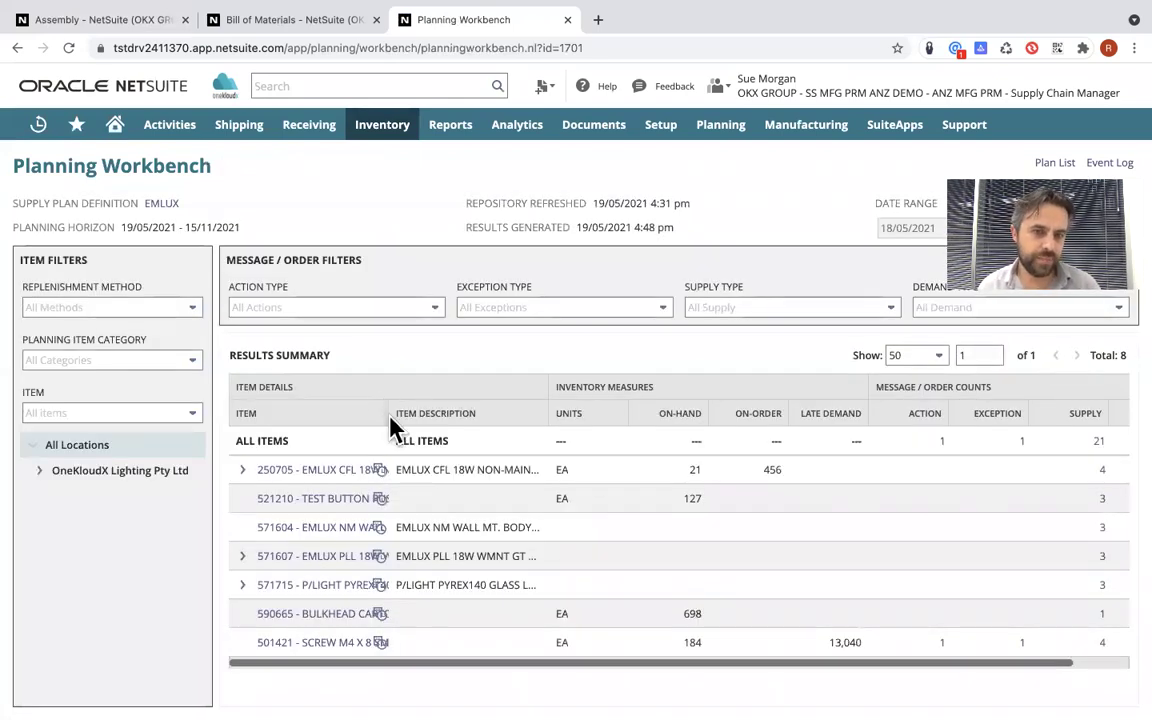
Widen the Item column to full names, leave the filters unchanged, and expand 250705's components.
left_click_drag(389, 414, 597, 411)
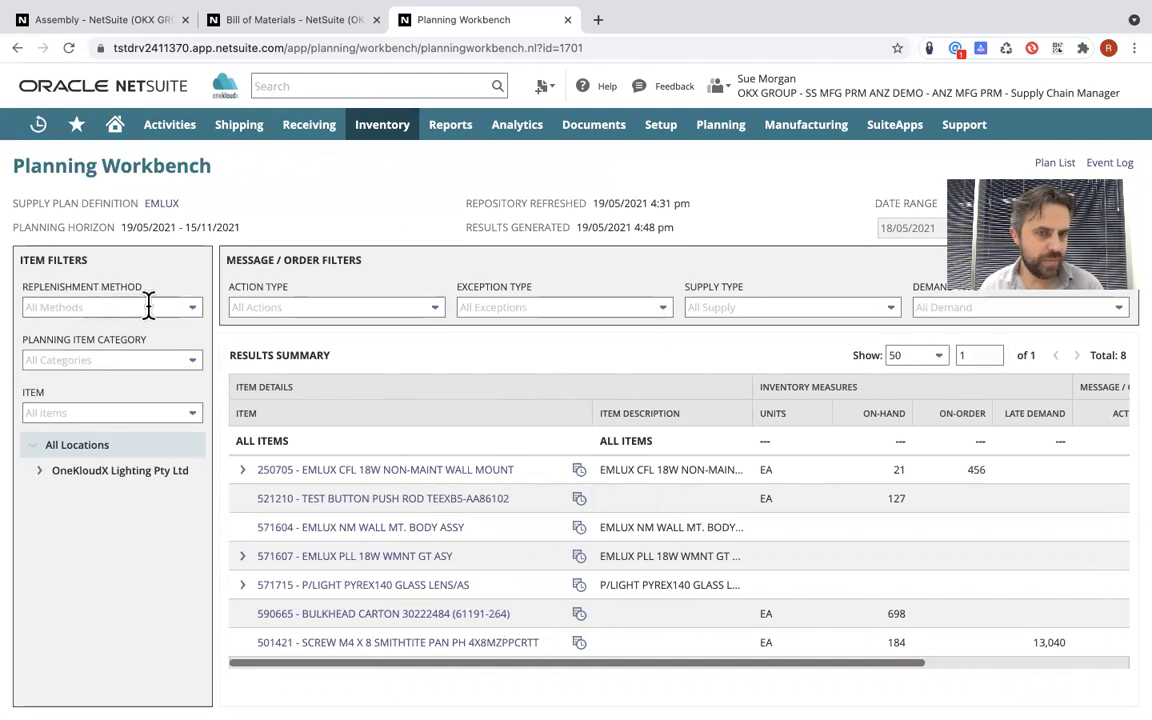
left_click(187, 310)
left_click(190, 312)
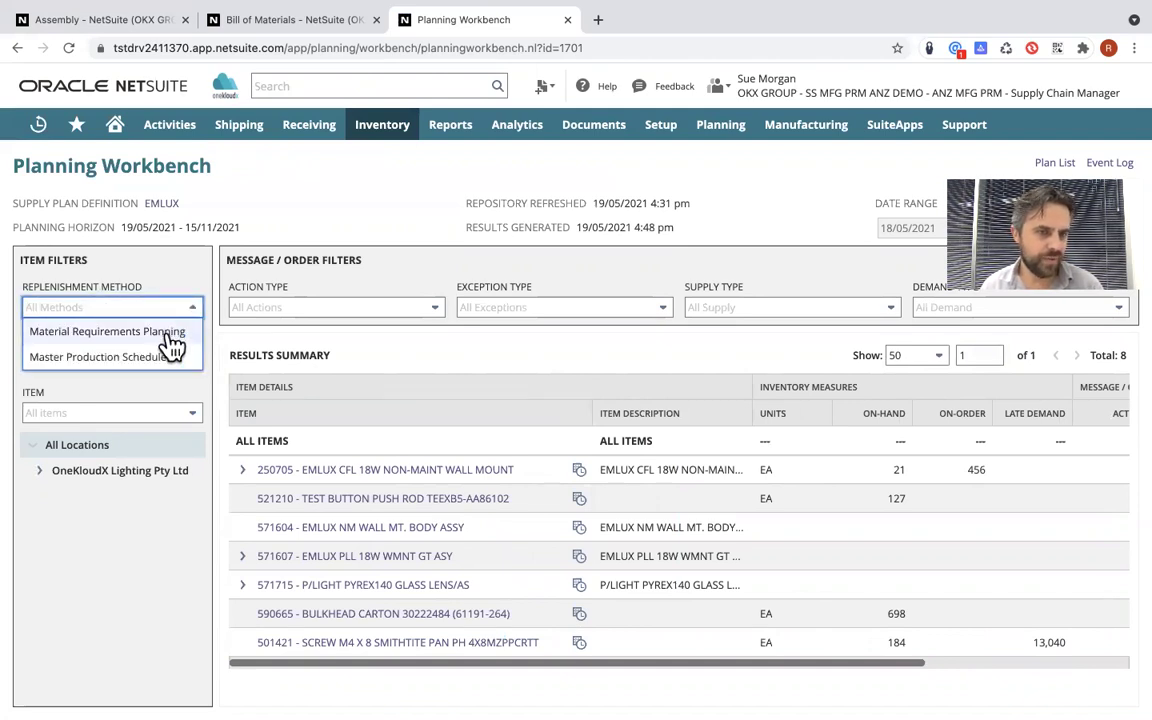
left_click(108, 532)
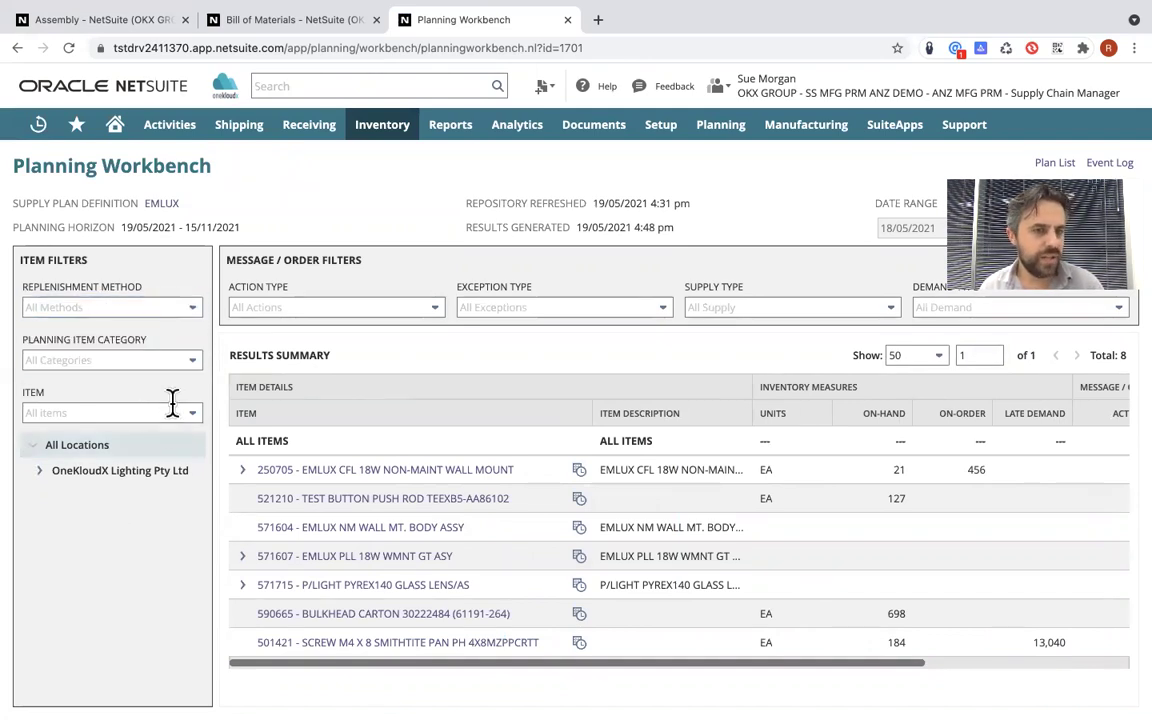
left_click(192, 364)
left_click(192, 366)
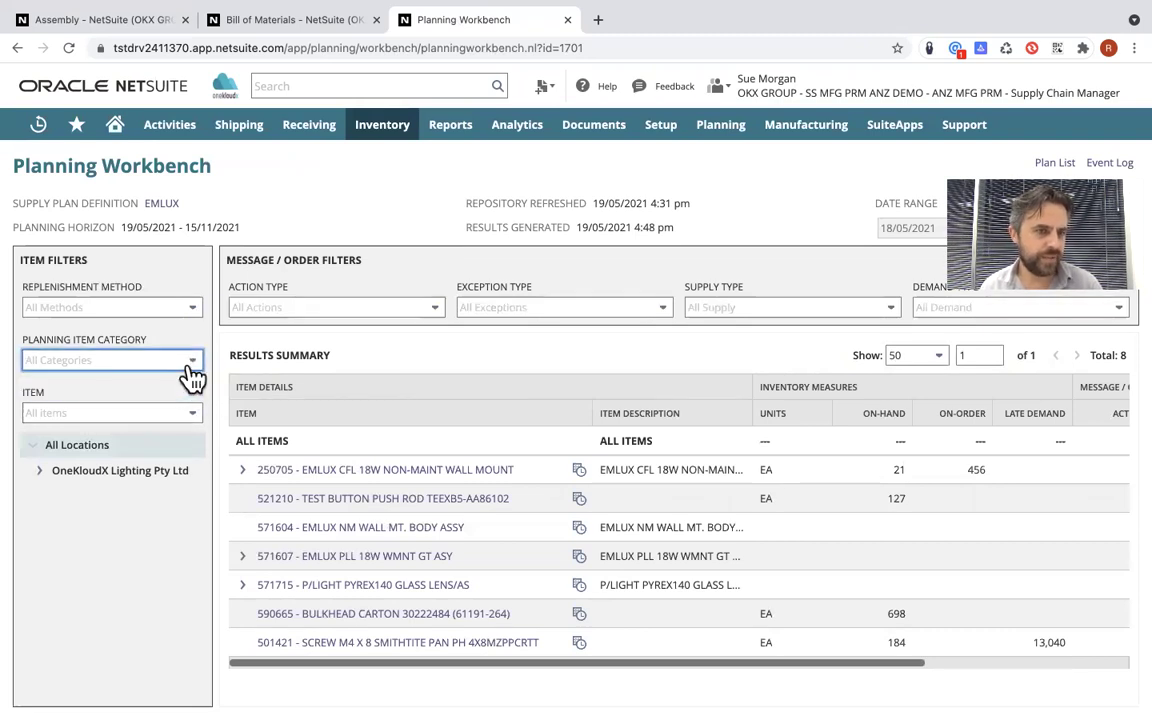
left_click(183, 413)
left_click(120, 459)
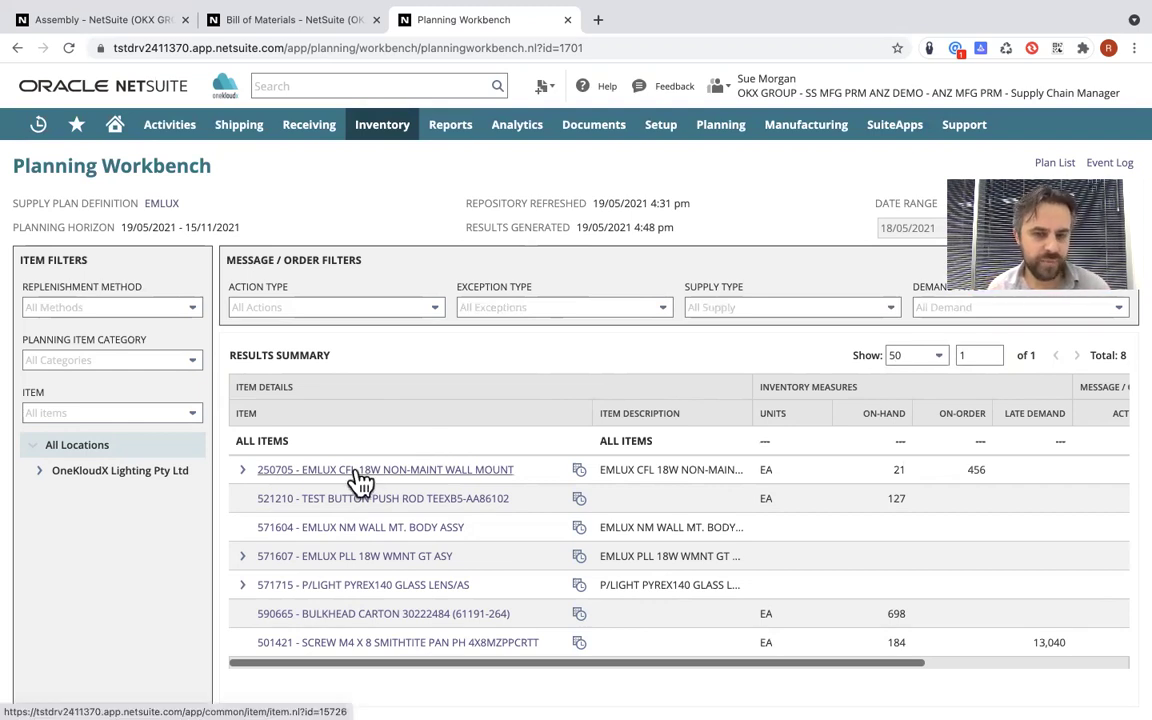
left_click(243, 474)
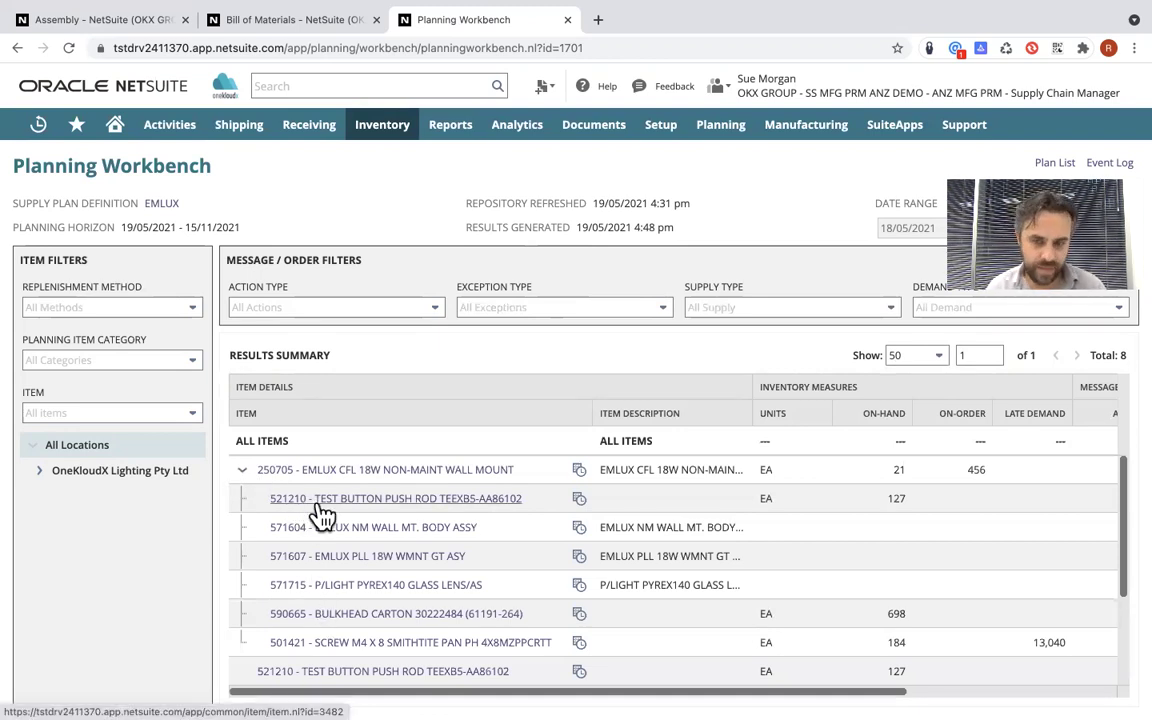
left_click(579, 470)
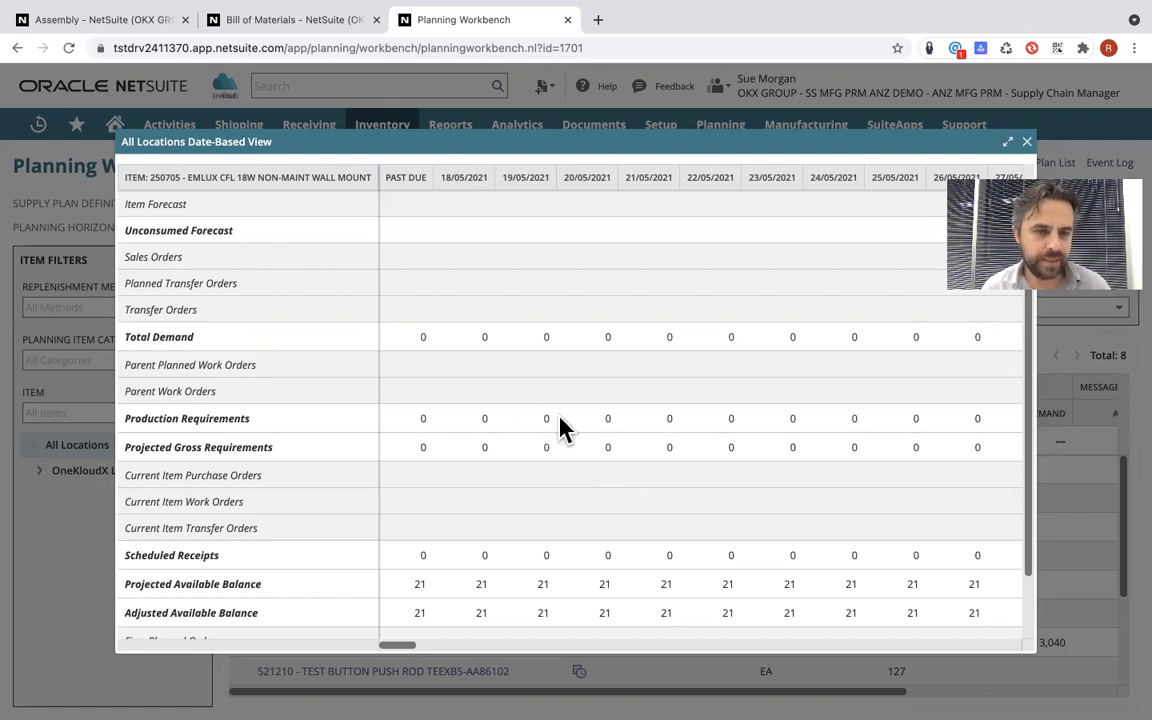
scroll(562, 428, "right", 10)
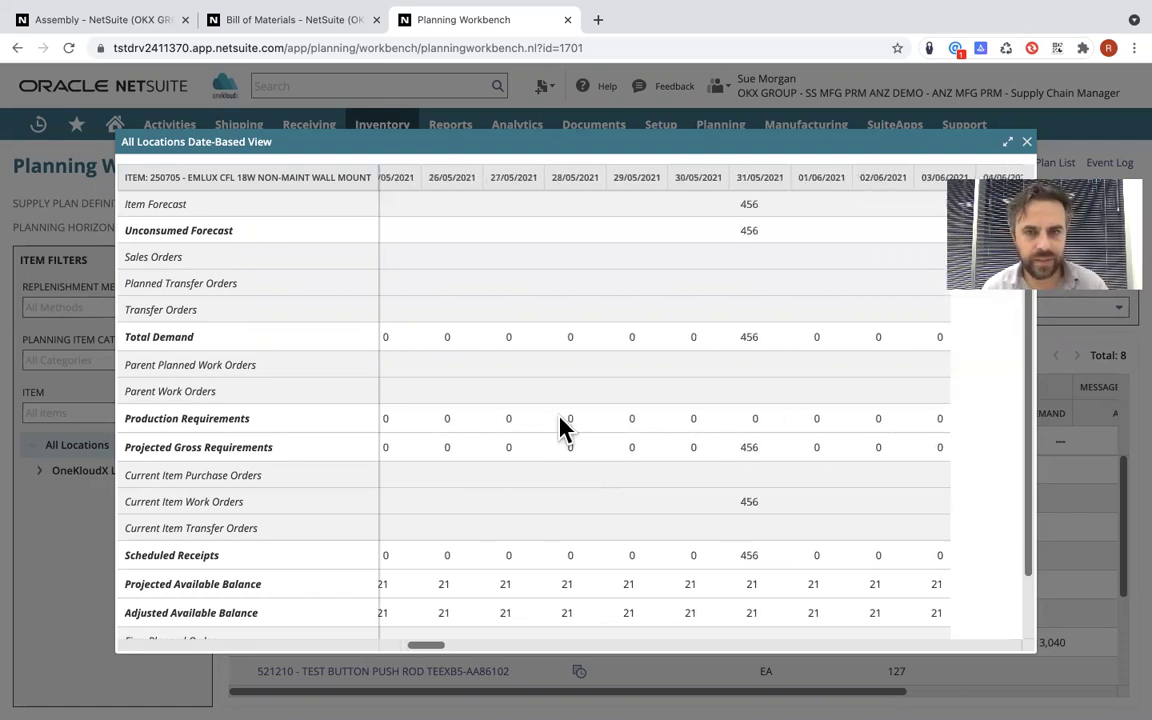
scroll(560, 428, "left", 4)
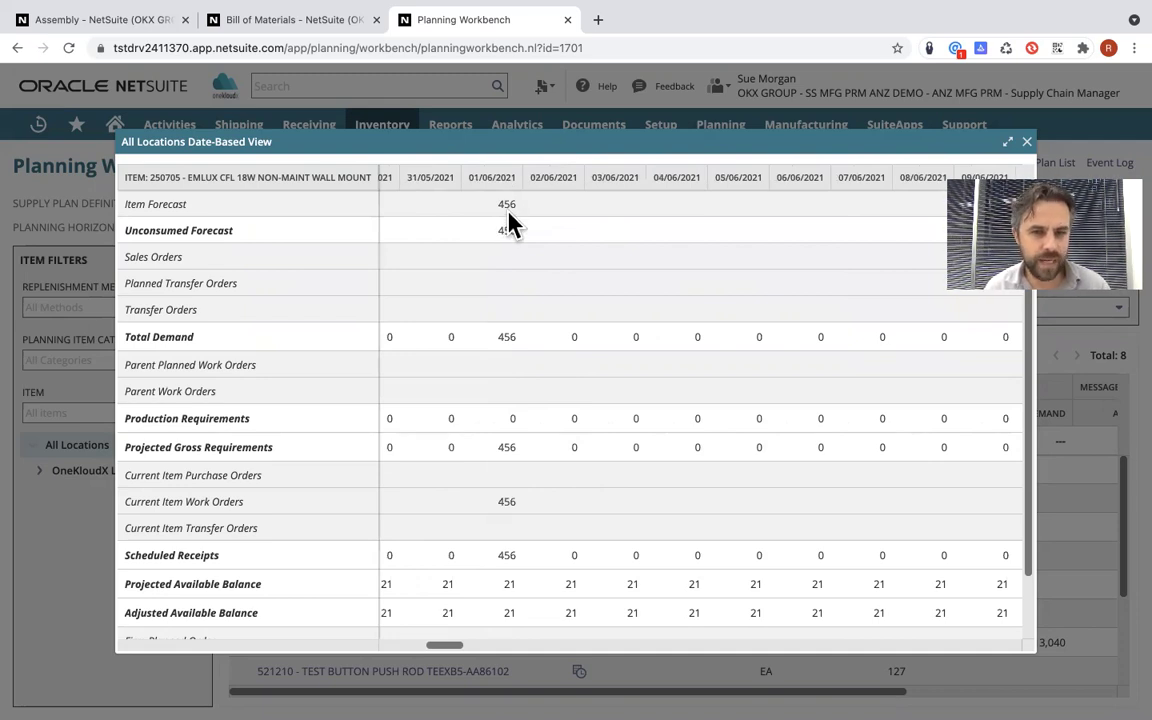
scroll(500, 313, "down", 3)
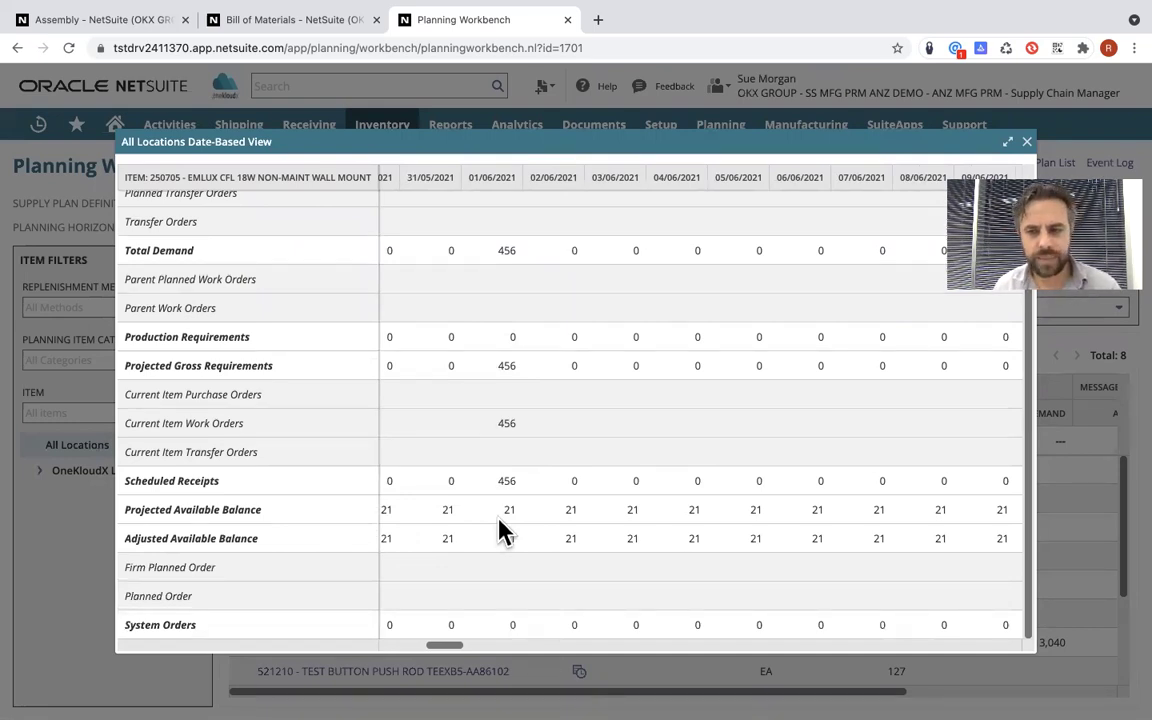
scroll(503, 530, "right", 5)
scroll(503, 530, "right", 2)
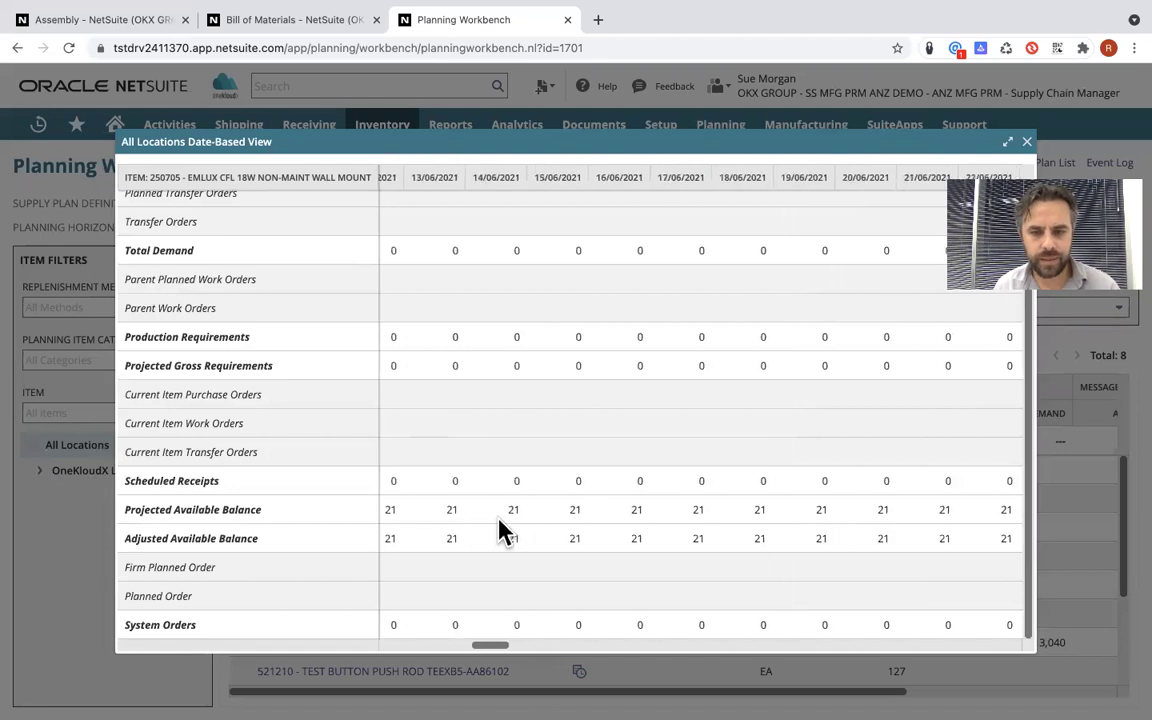
Close the date-based view and open 250705's three demand lines (456, 34, 45 EA).
left_click(1027, 141)
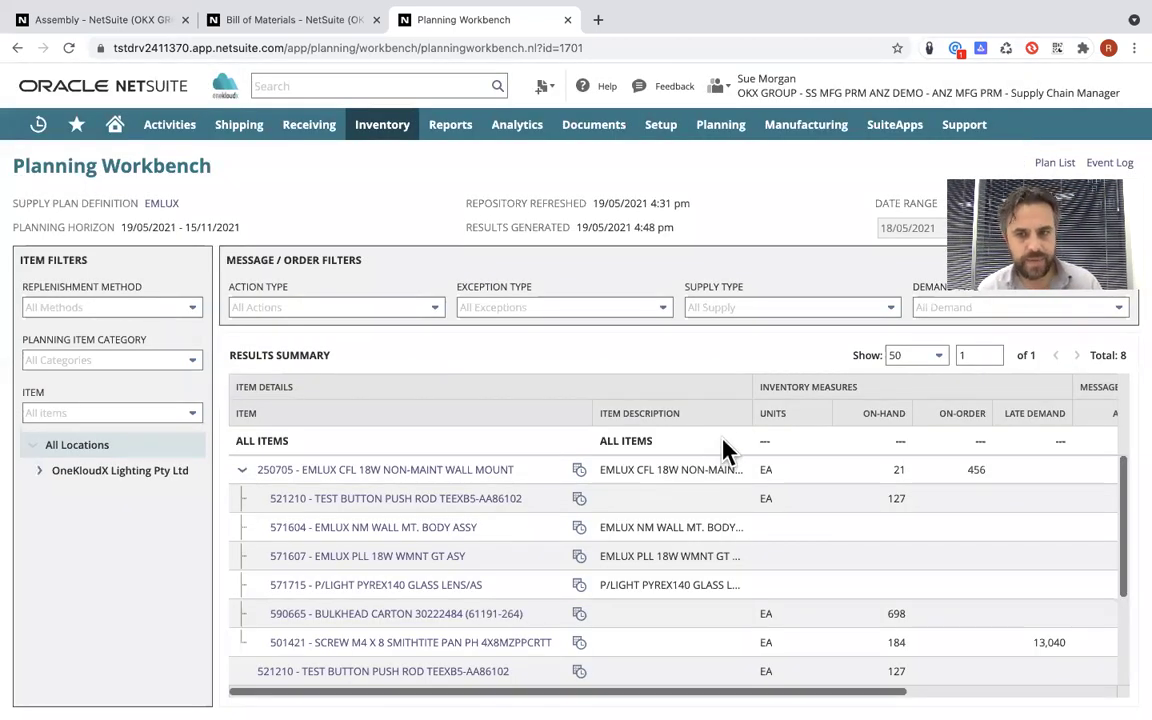
scroll(742, 475, "right", 4)
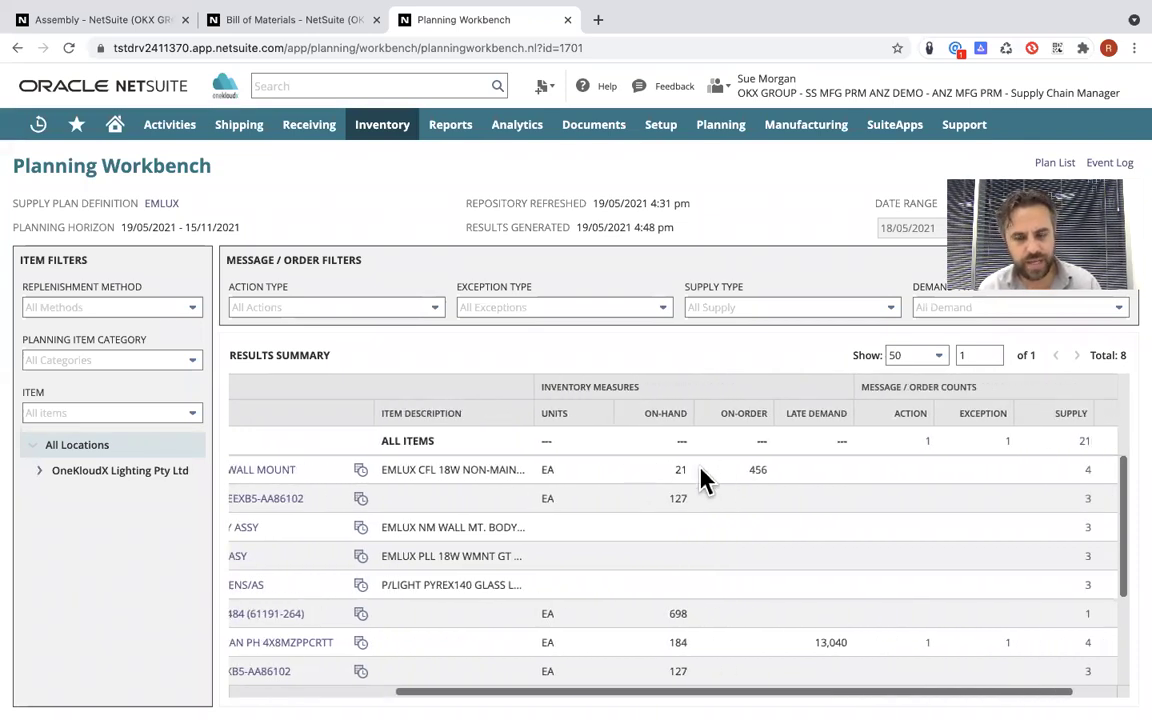
scroll(703, 474, "right", 1)
scroll(701, 470, "right", 1)
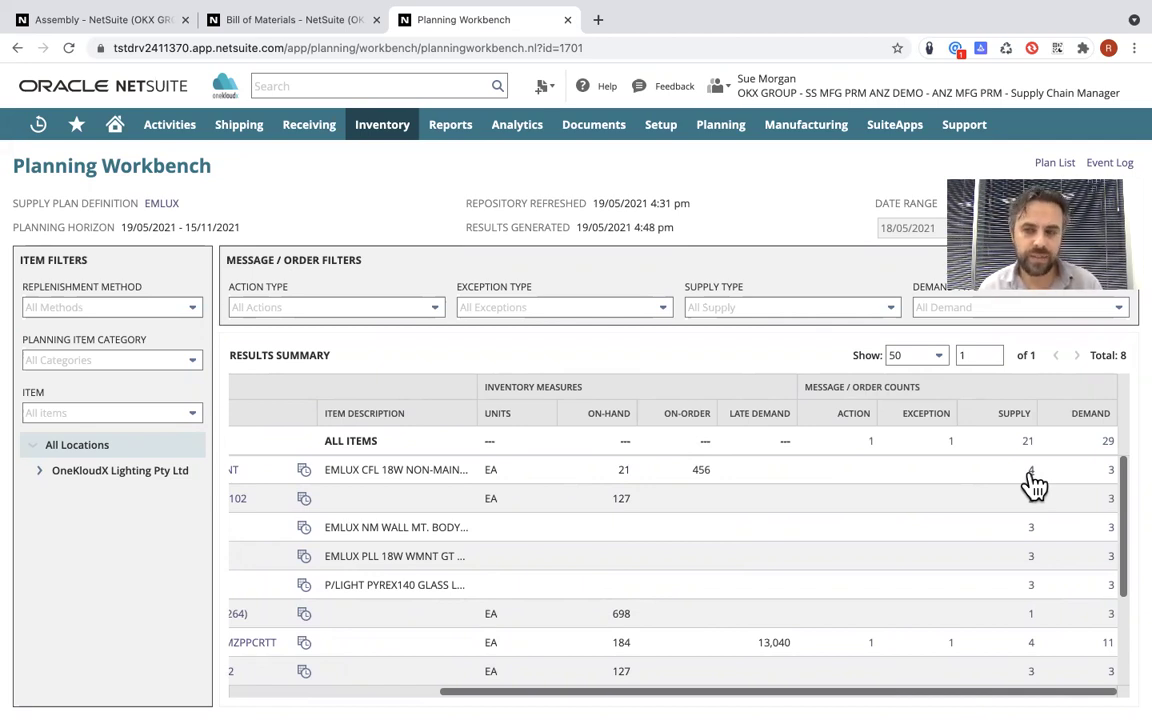
left_click(1109, 470)
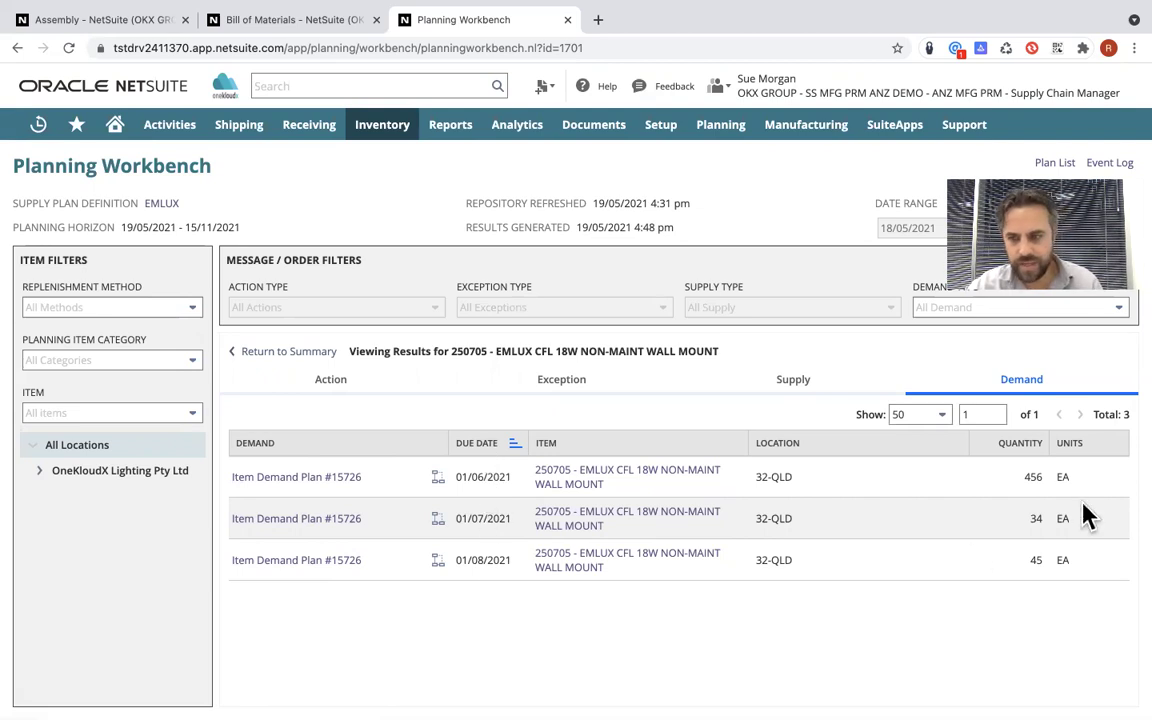
left_click(330, 480)
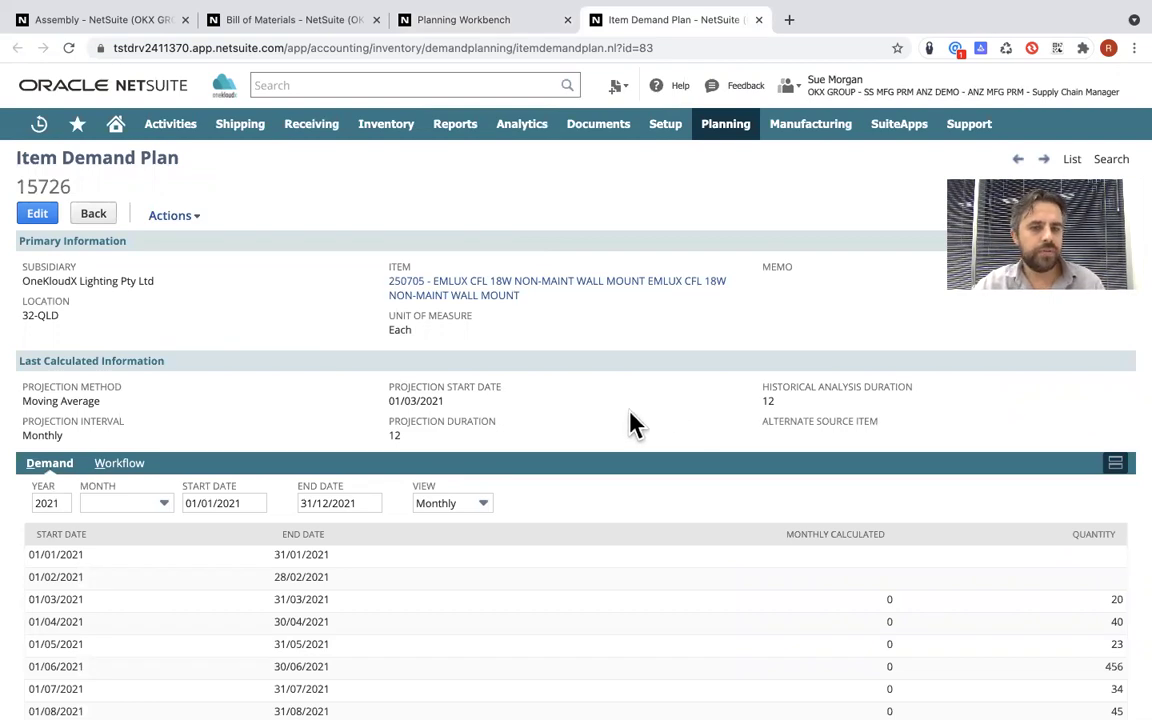
scroll(822, 668, "down", 3)
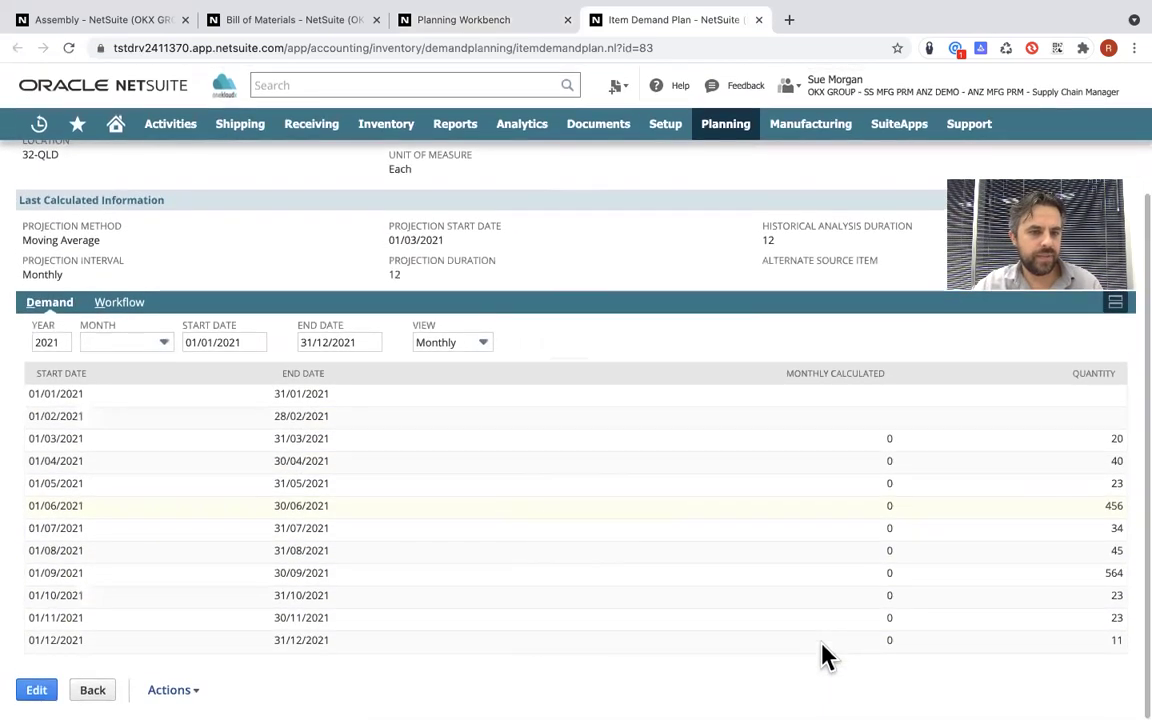
scroll(810, 609, "up", 3)
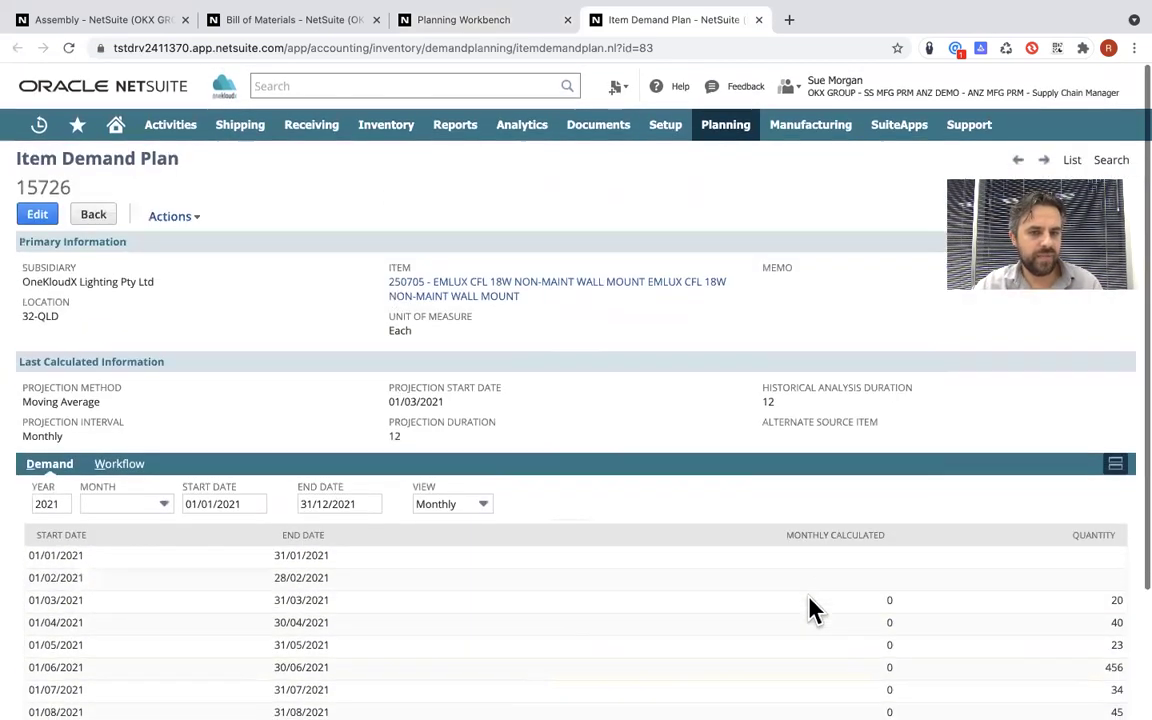
left_click(758, 20)
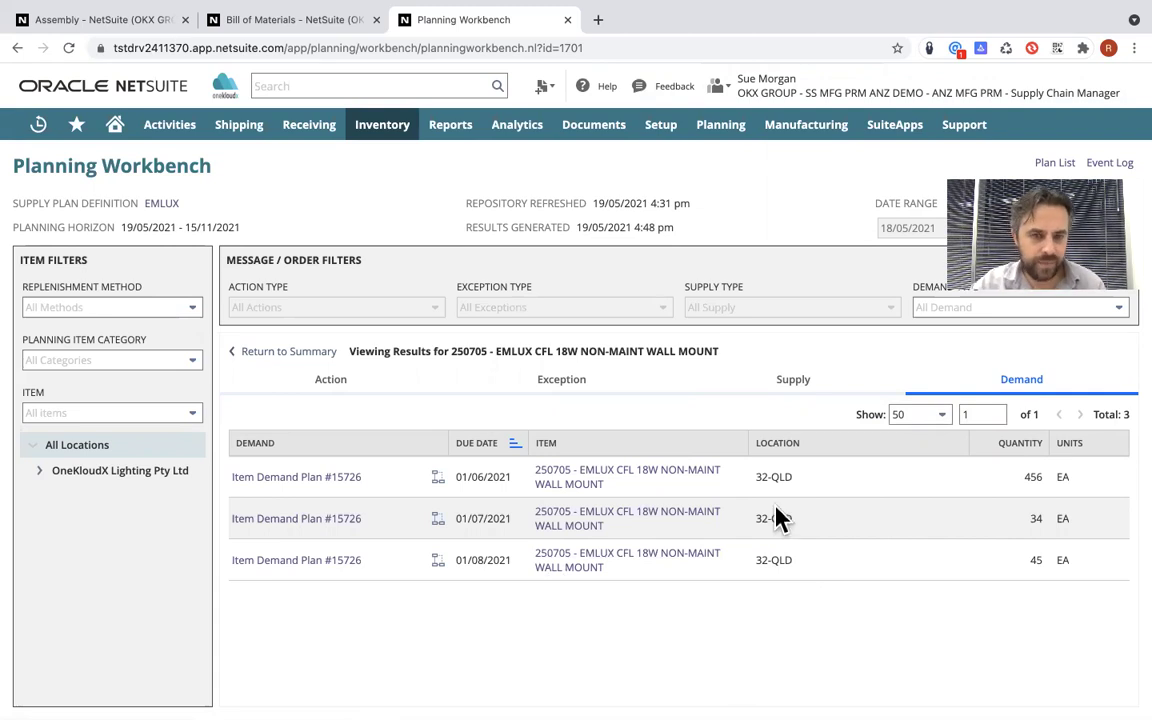
Show 250705's Supply lines: on-hand 21, Work Order #WO86, and Planned Work Orders #1513 and #1613.
left_click_drag(451, 351, 491, 352)
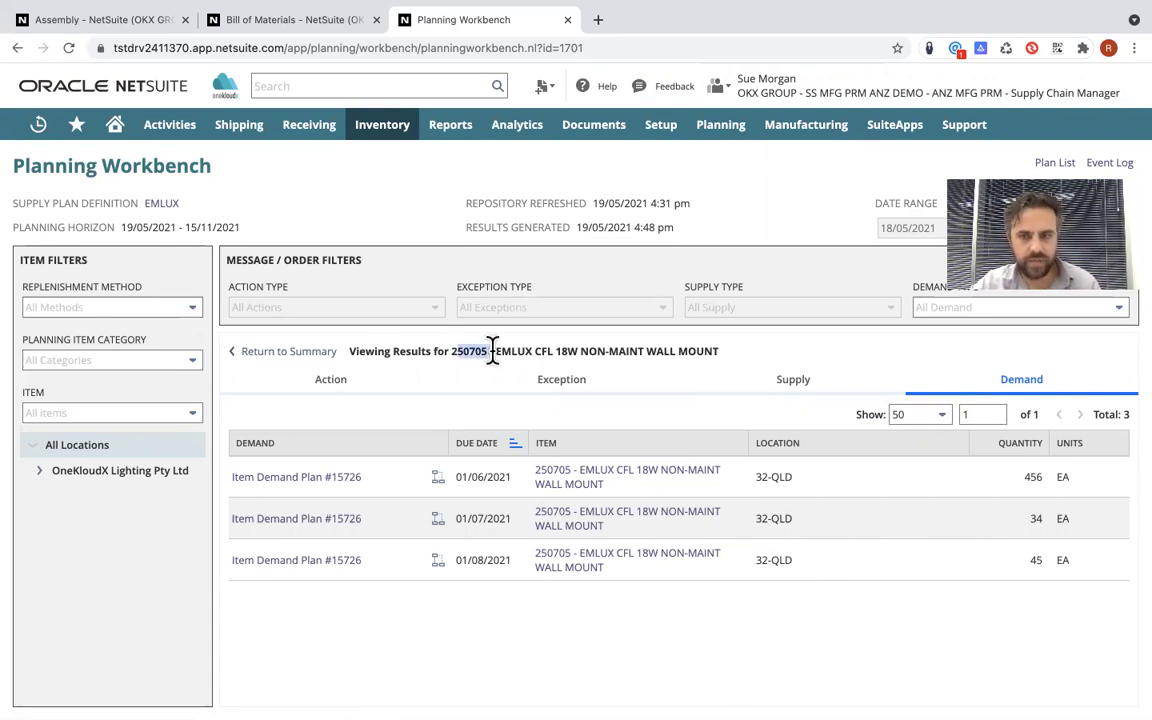
left_click(751, 391)
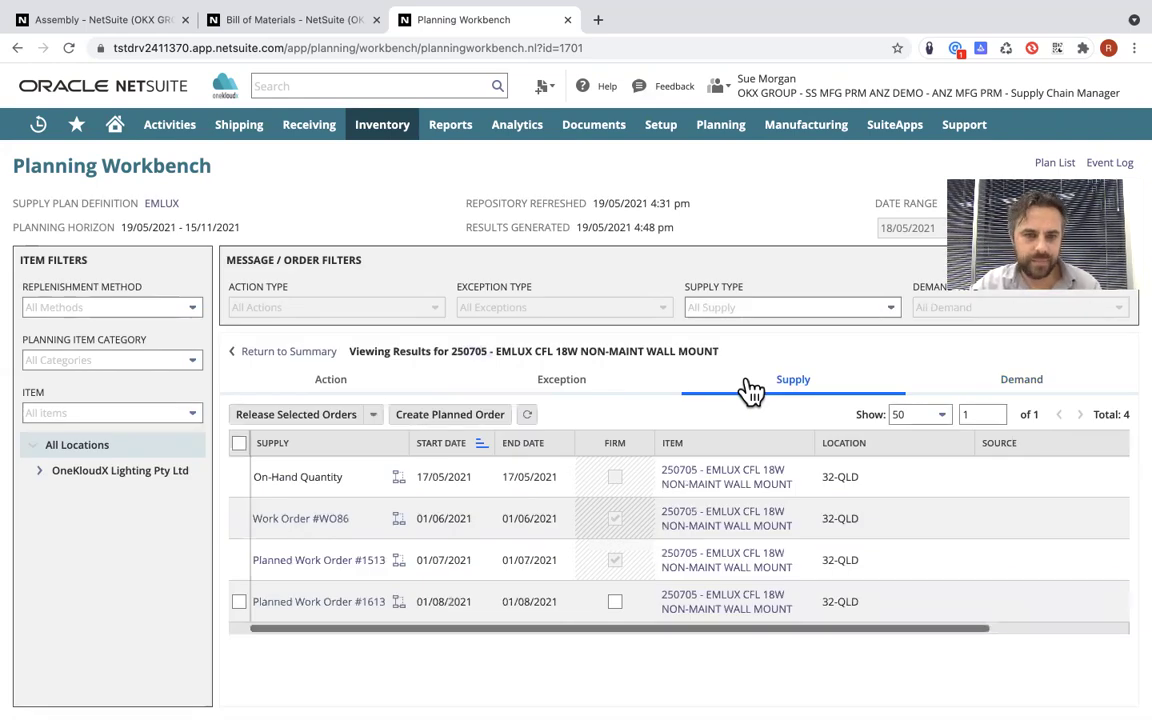
scroll(555, 485, "right", 3)
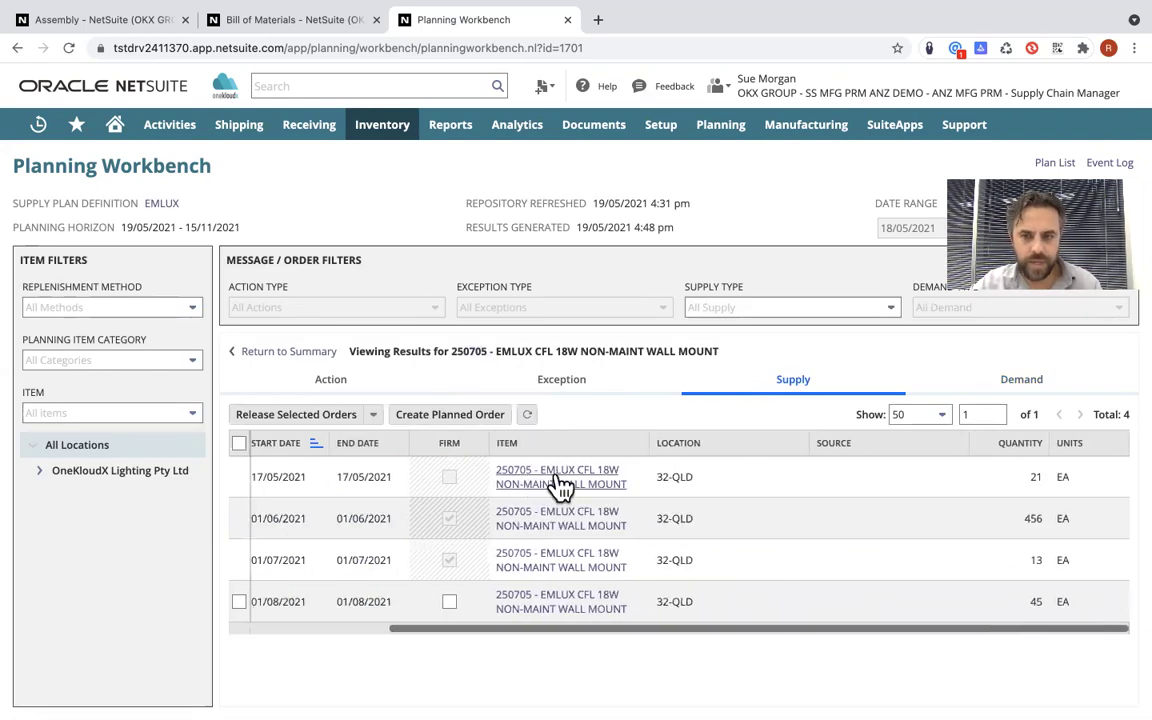
scroll(645, 467, "left", 3)
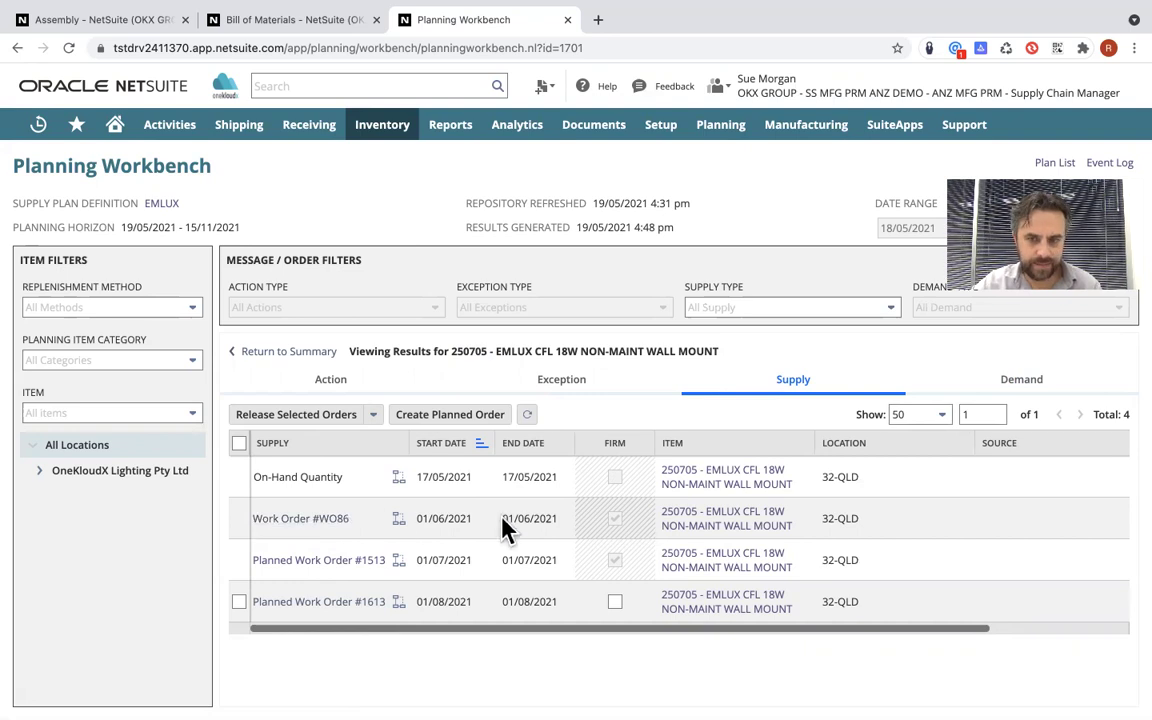
scroll(625, 467, "right", 3)
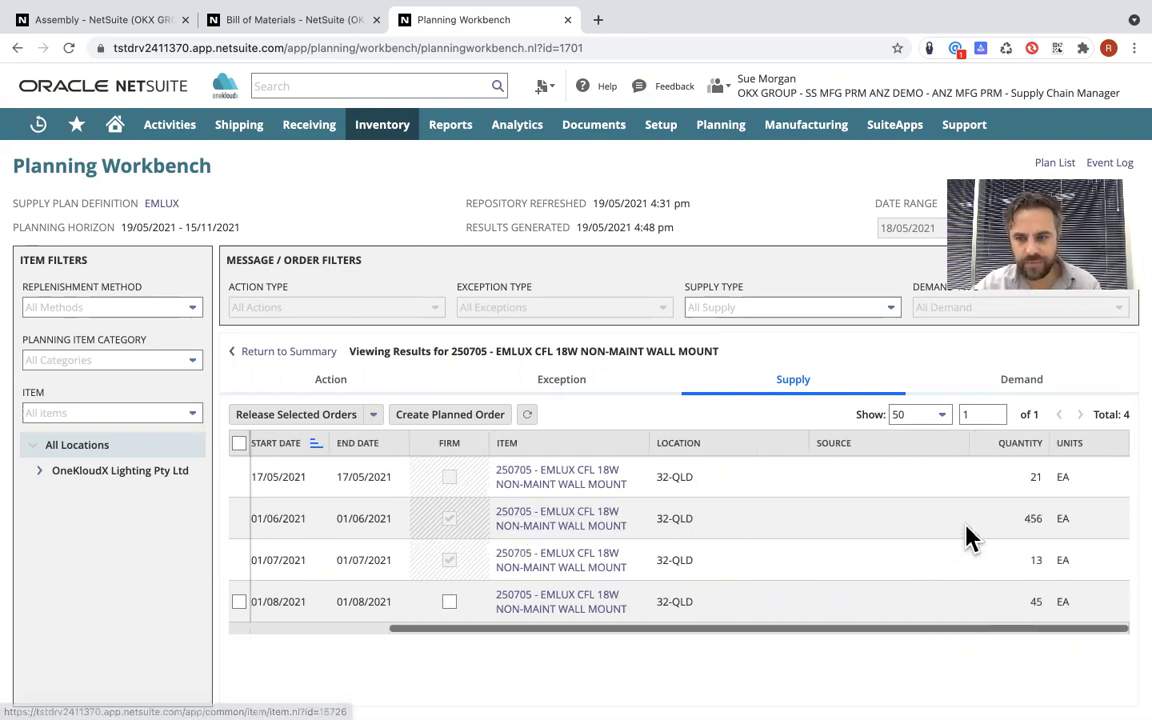
scroll(967, 535, "left", 5)
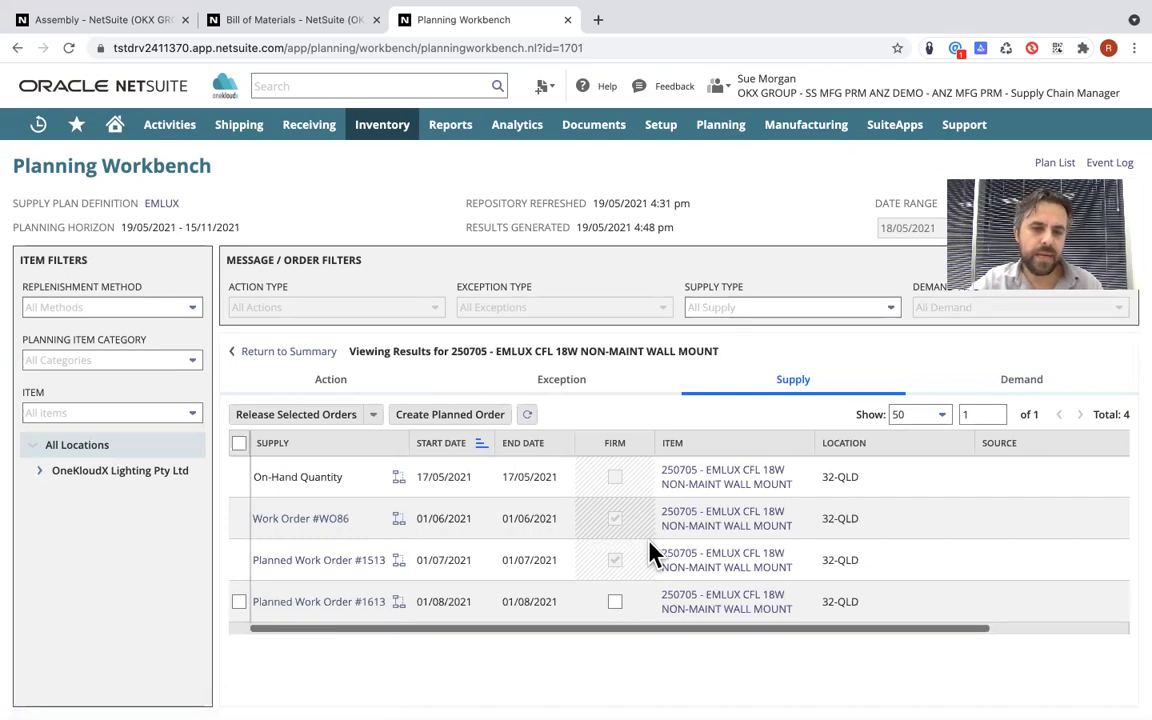
right_click(338, 578)
left_click(360, 438)
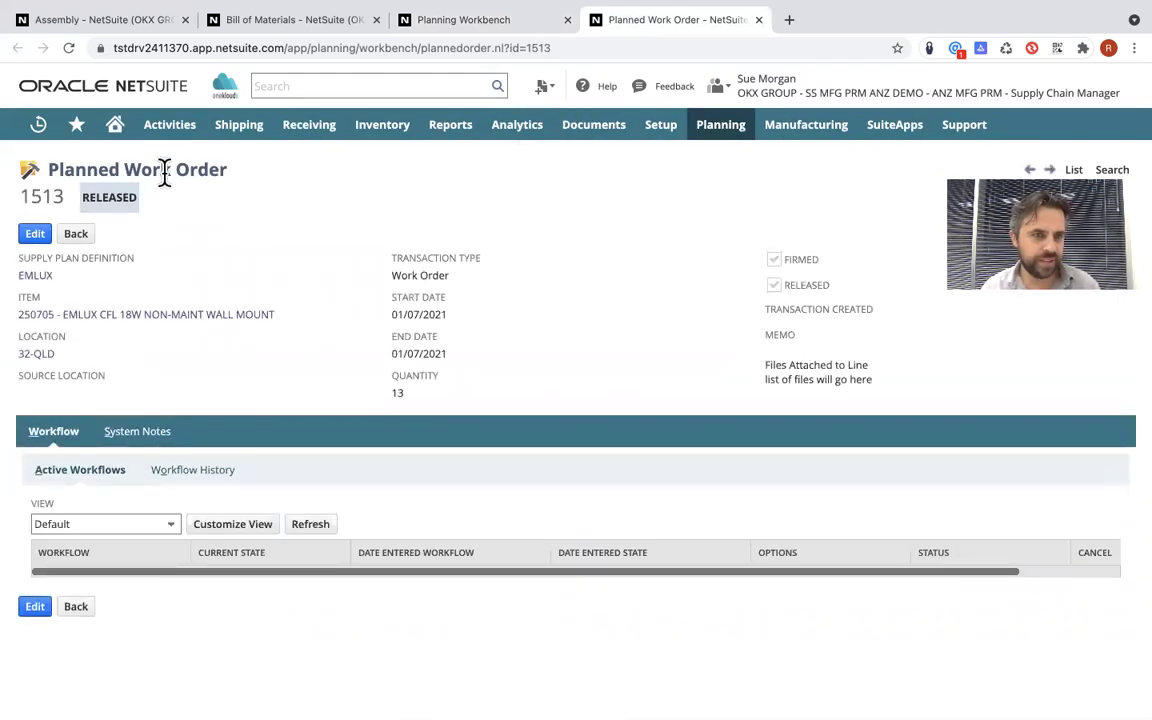
left_click_drag(165, 170, 265, 198)
left_click(265, 218)
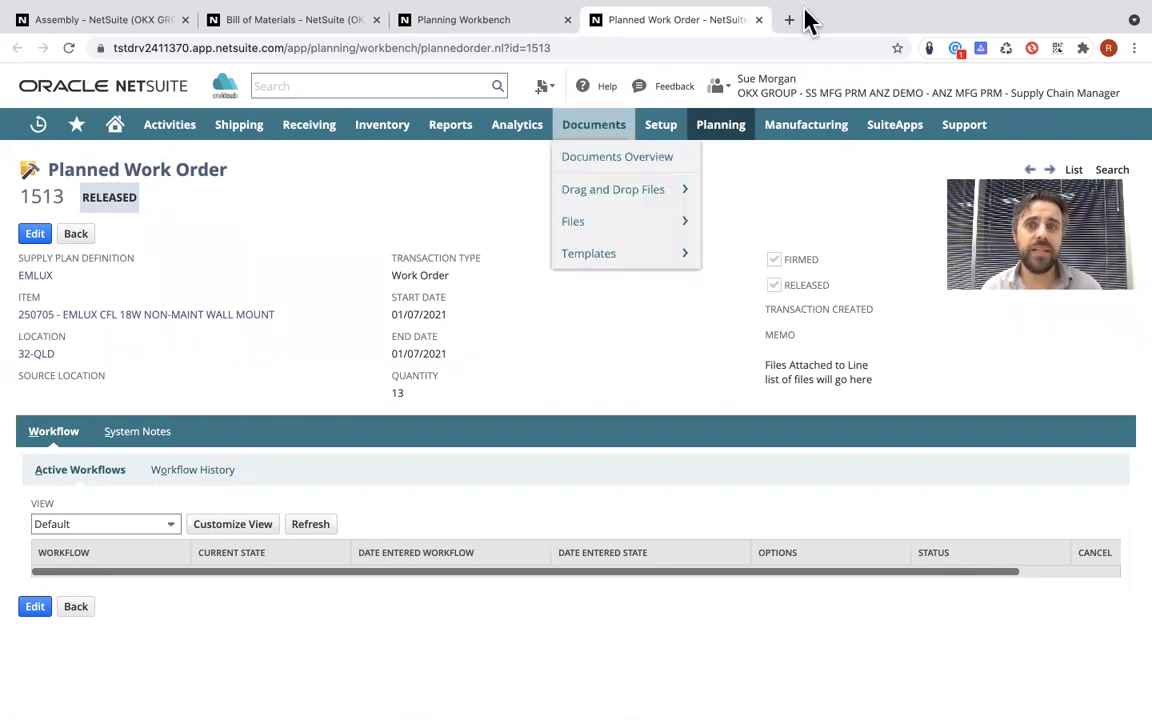
left_click(758, 20)
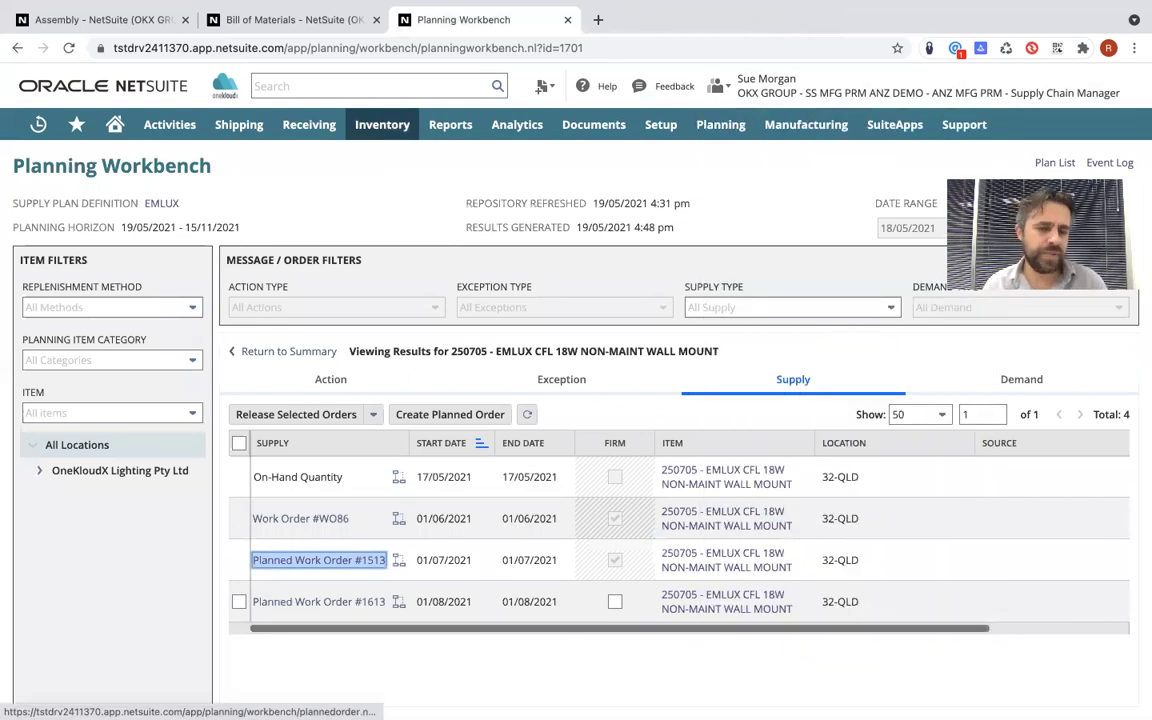
Tick Planned Work Order #1613 for release, then review 250705's exceptions and actions (none).
left_click(239, 603)
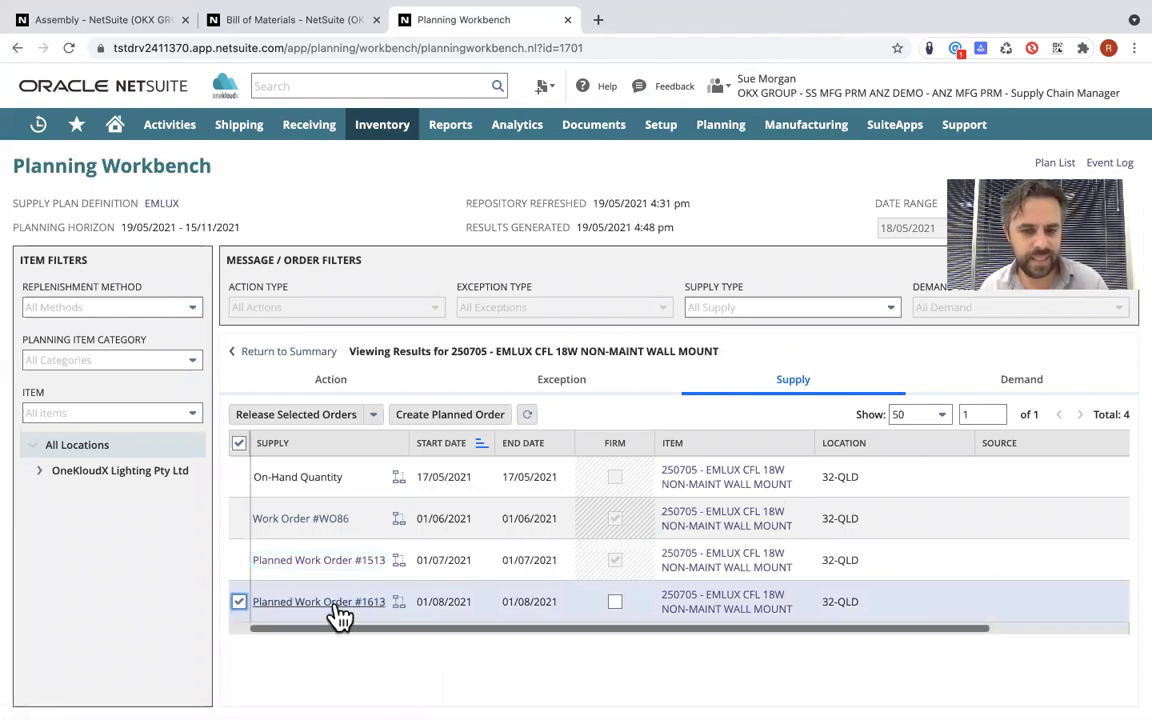
scroll(505, 600, "right", 3)
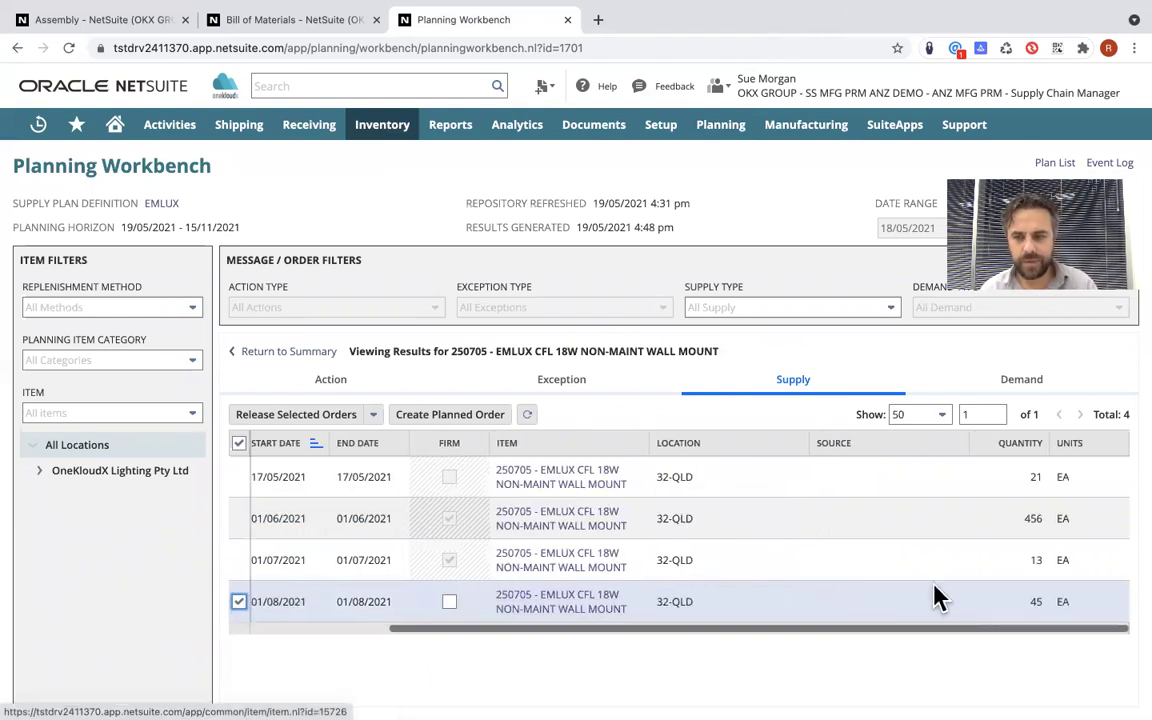
scroll(938, 597, "left", 3)
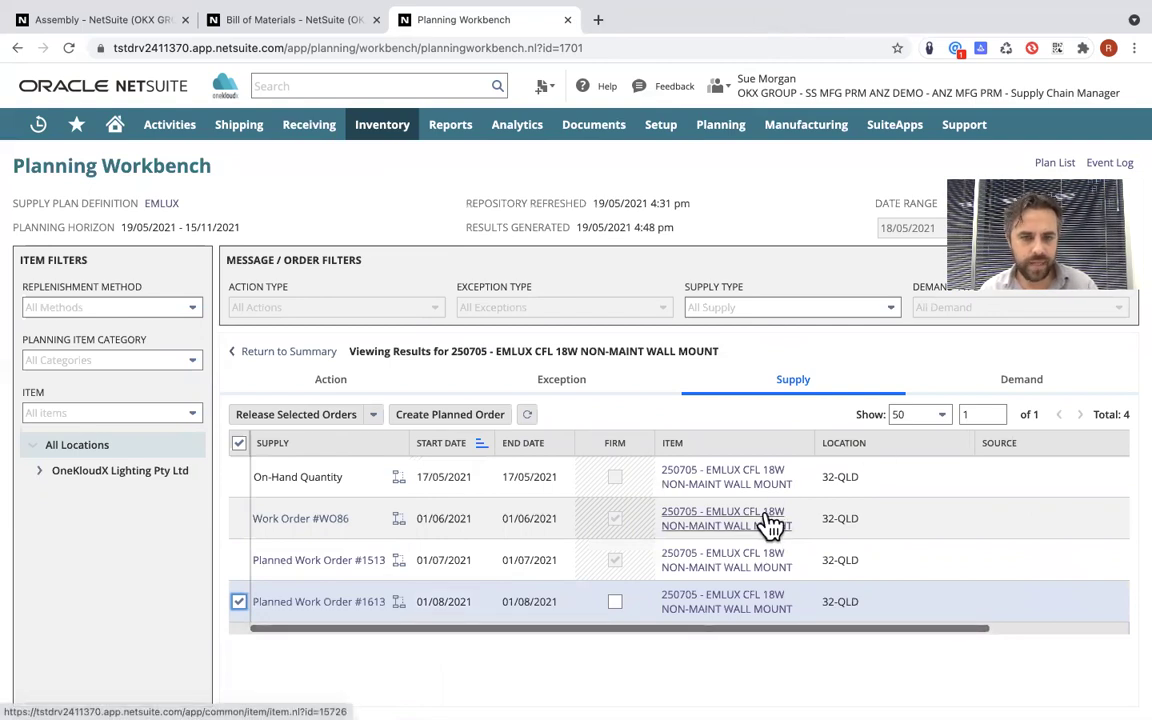
left_click(578, 392)
left_click(386, 380)
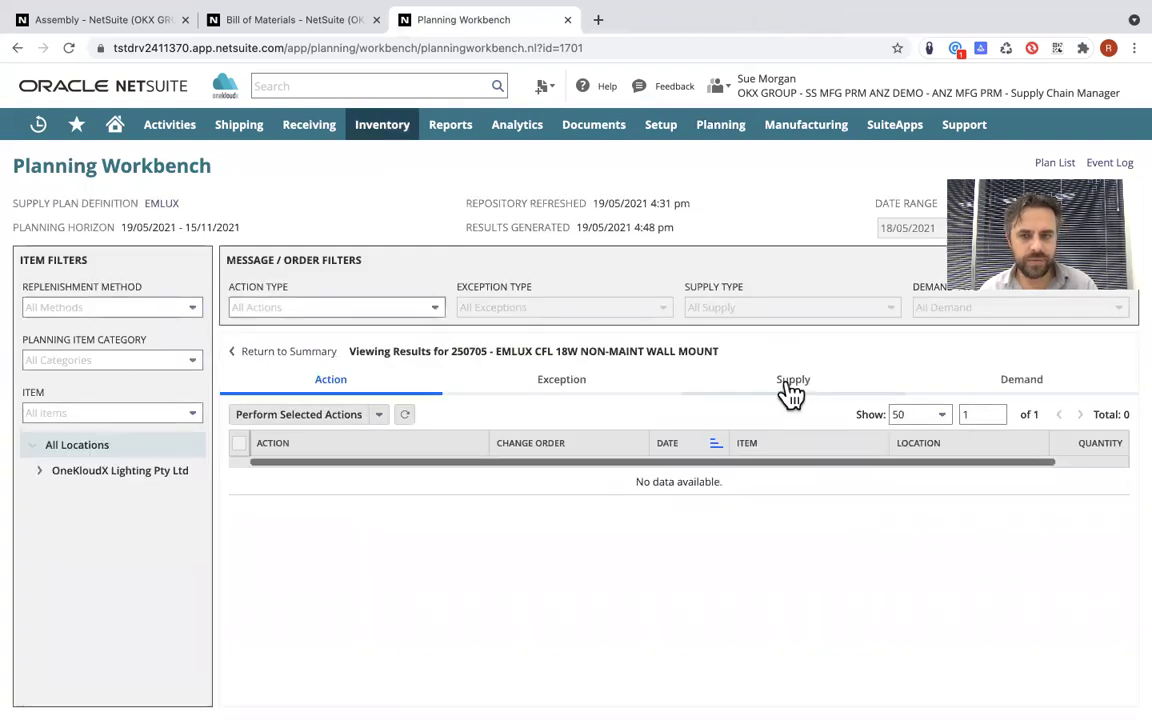
Return to the summary, list all 21 supply lines, and view the release recommendation for #1601.
left_click(289, 351)
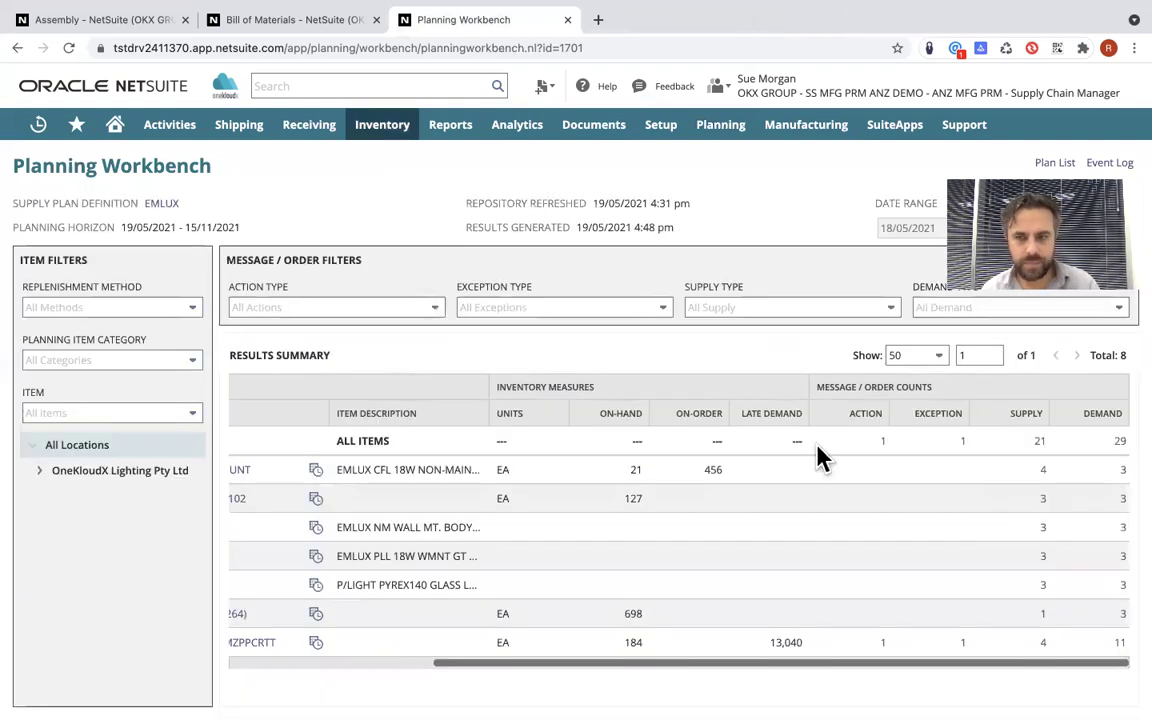
left_click(1042, 465)
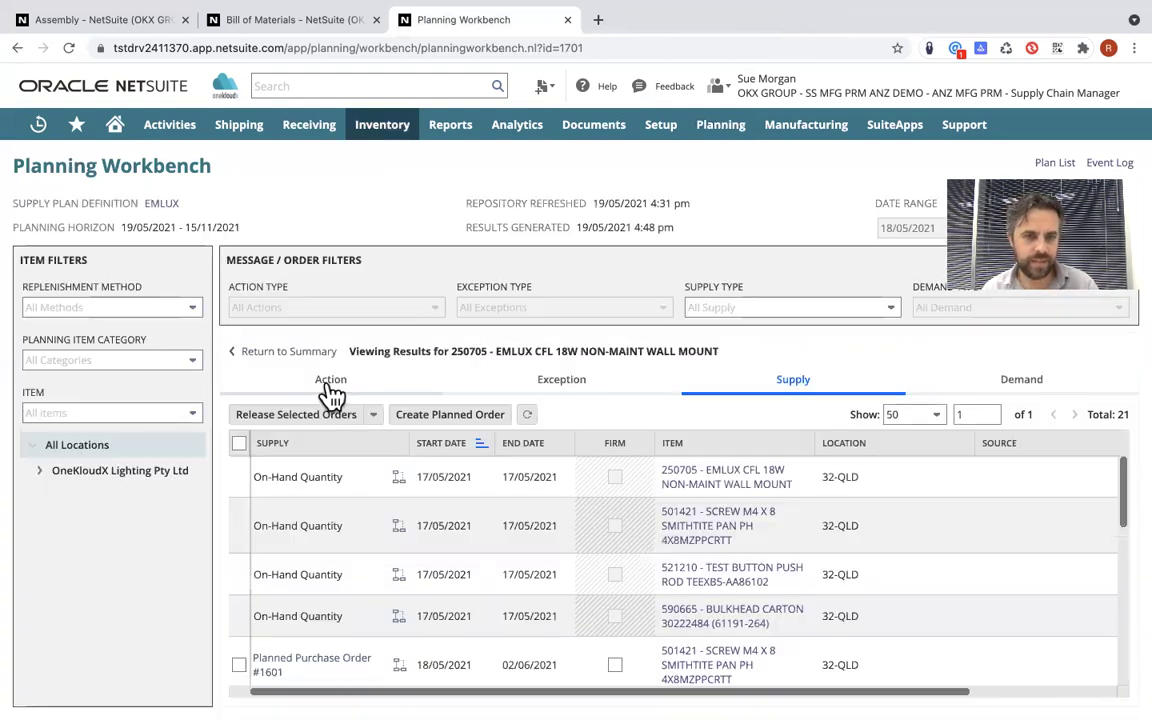
left_click(333, 392)
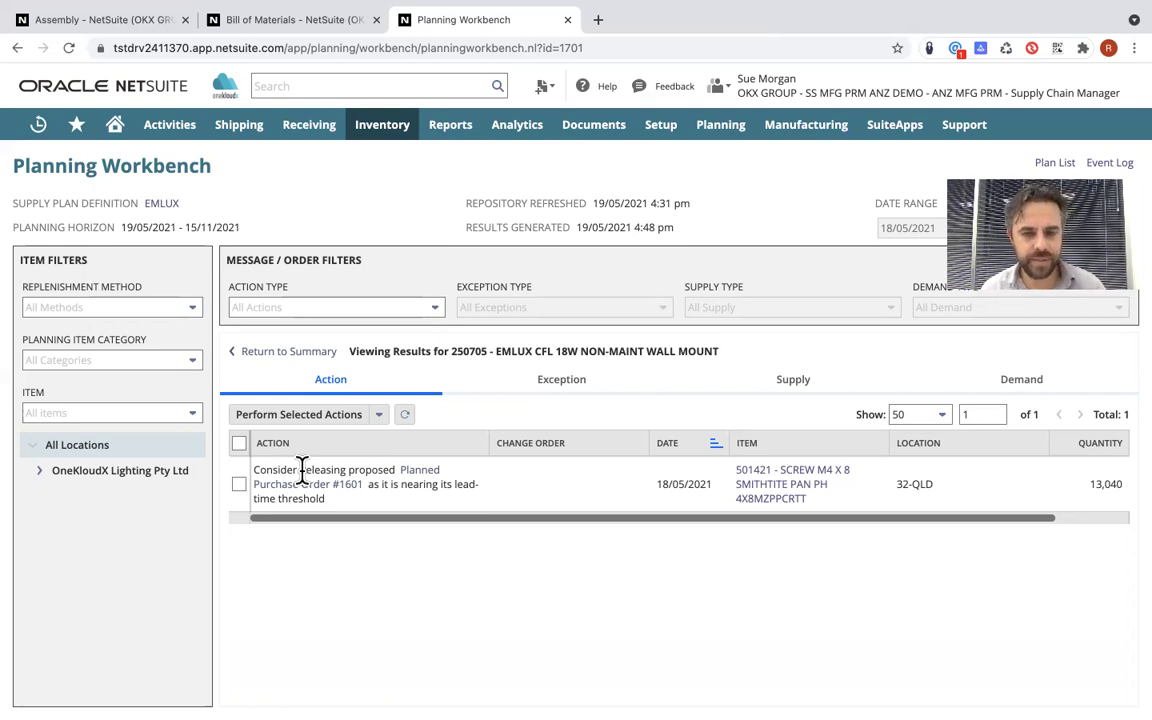
Tick Planned Purchase Order #1601 and Planned Work Order #1604 in Supply and release both.
left_click(762, 391)
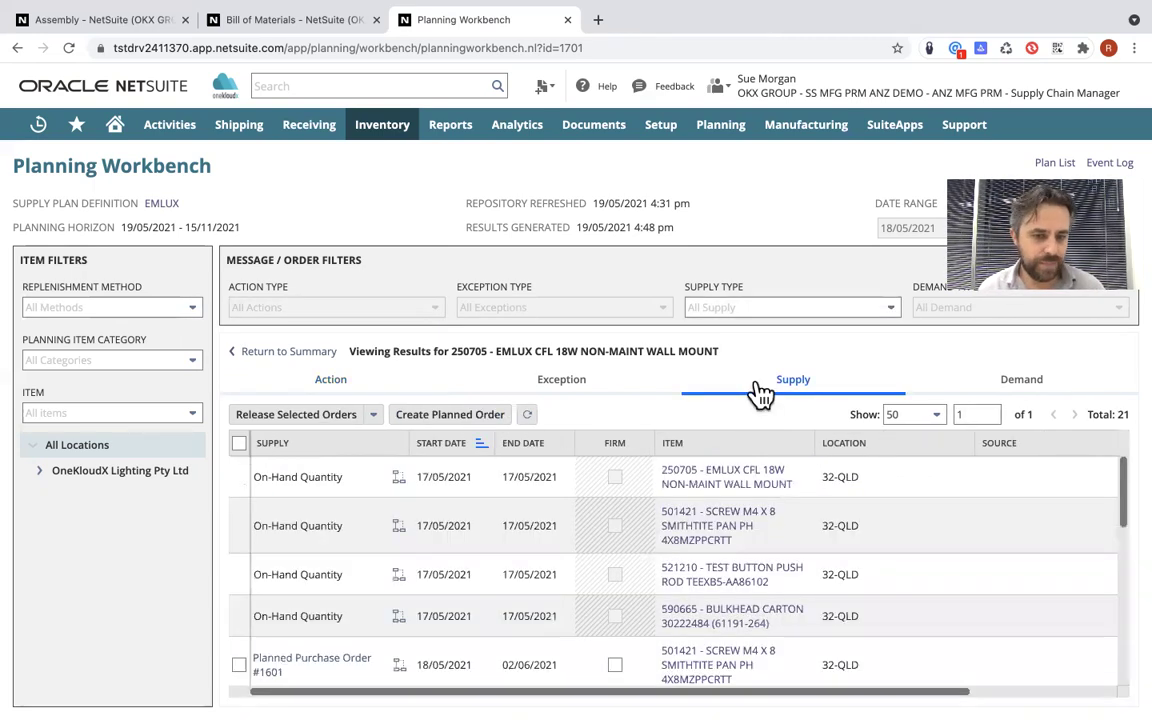
scroll(637, 676, "down", 5)
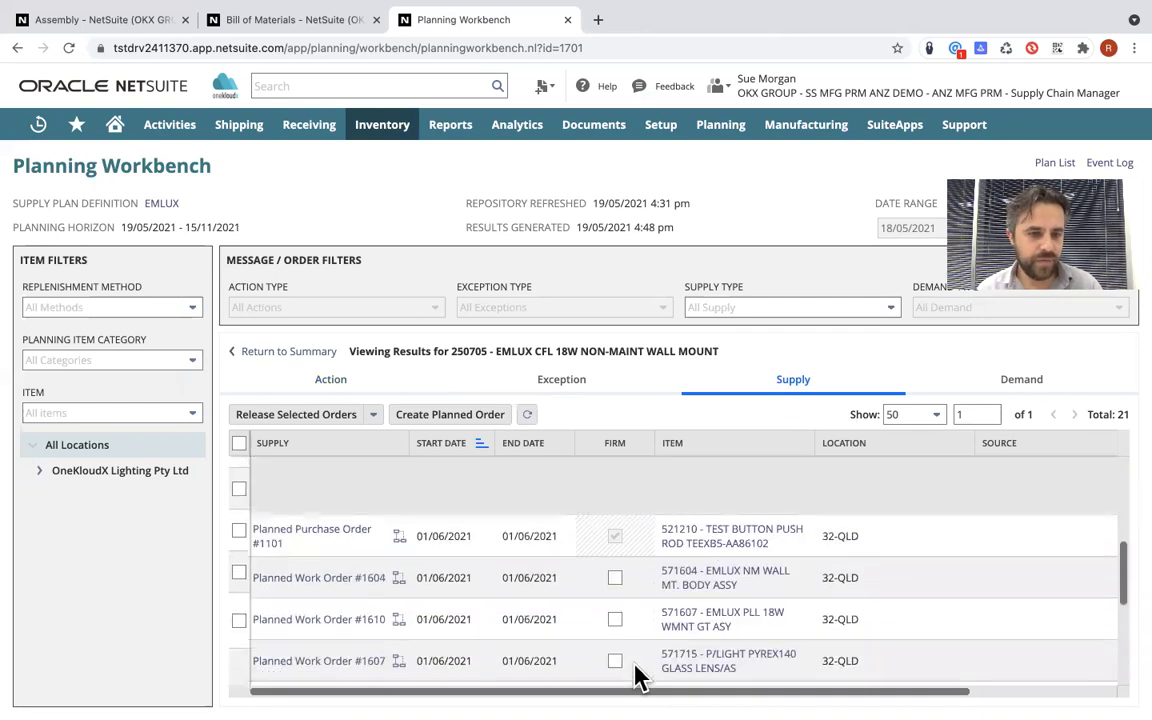
scroll(637, 676, "up", 2)
scroll(637, 676, "down", 1)
scroll(607, 658, "up", 2)
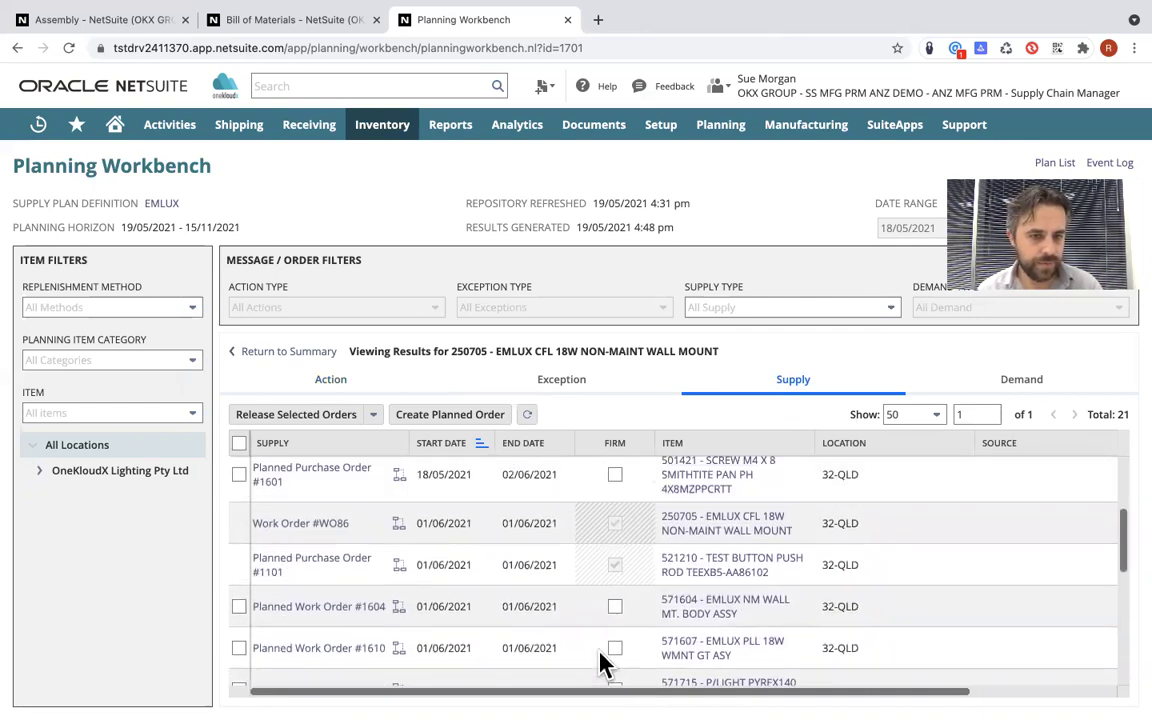
scroll(257, 527, "up", 1)
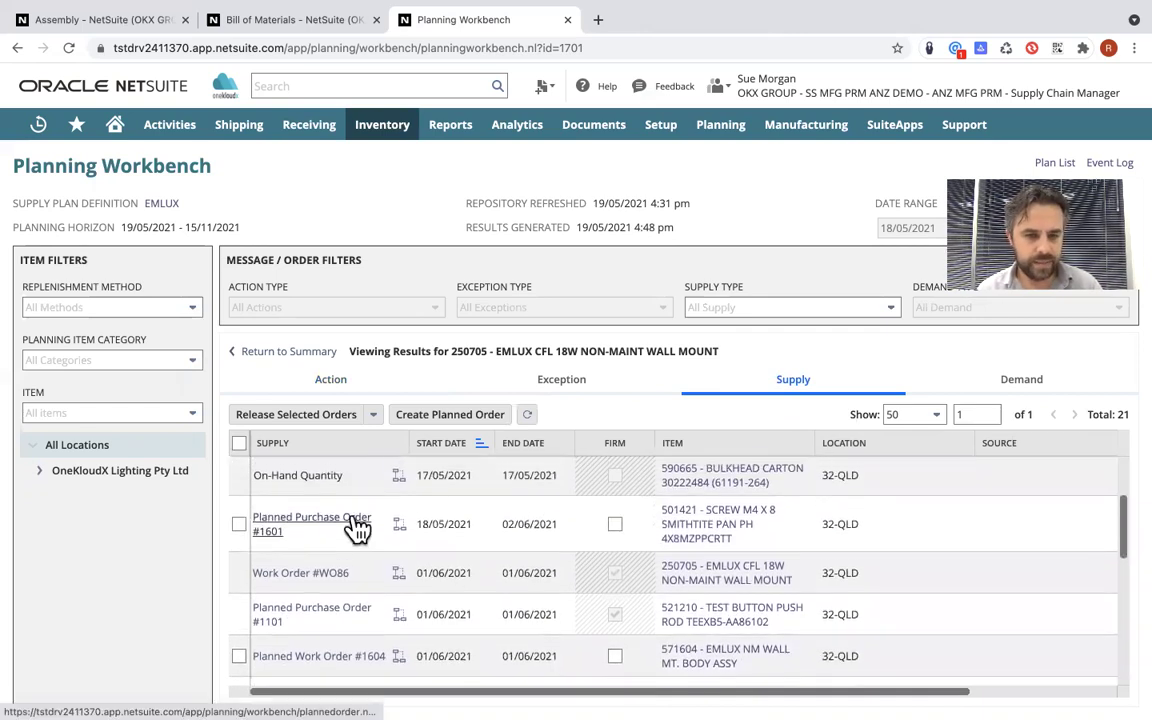
left_click(238, 526)
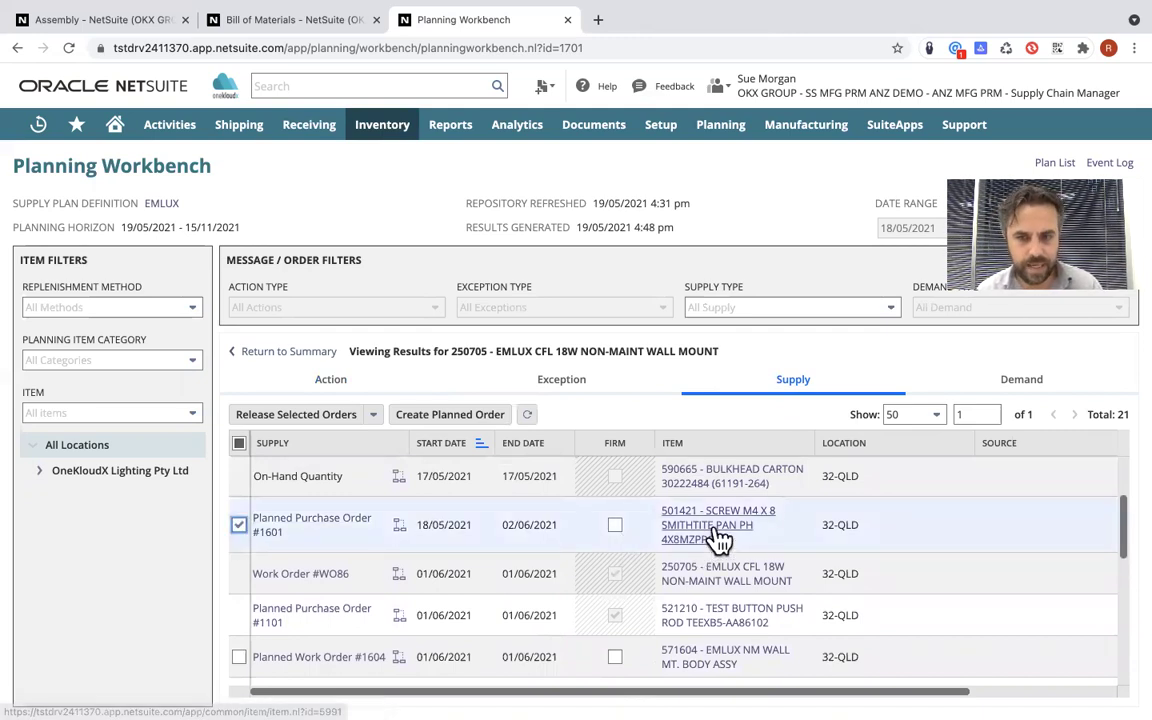
scroll(515, 532, "down", 2)
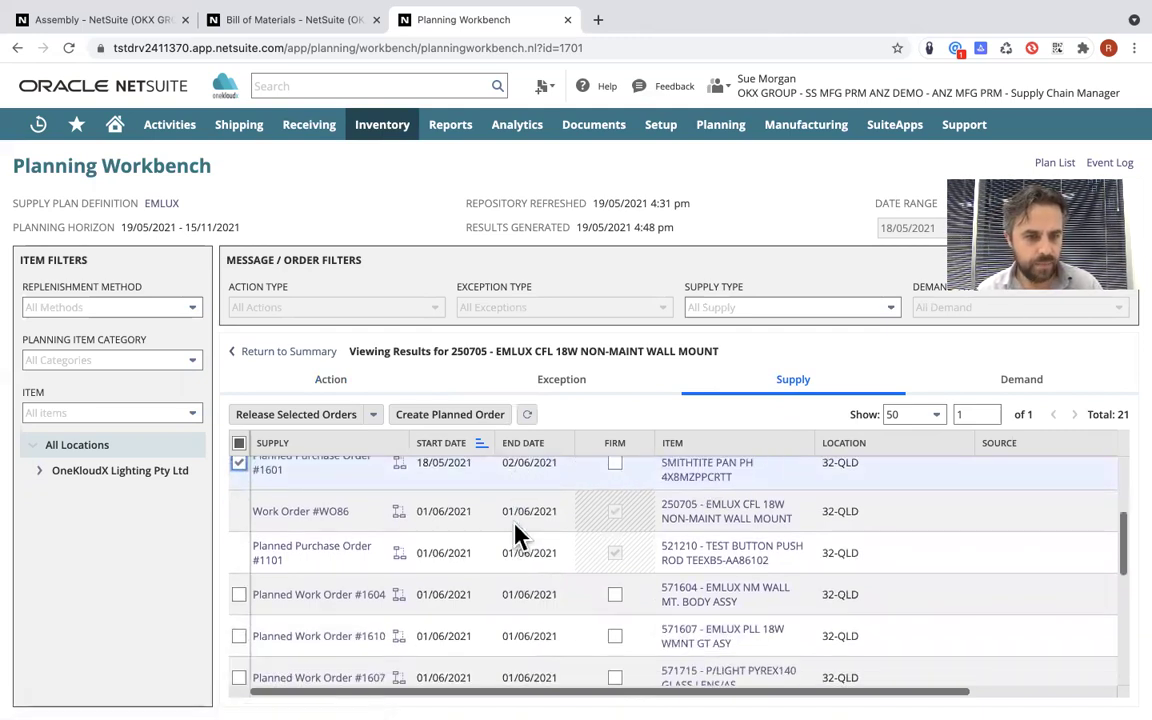
left_click(239, 594)
left_click(331, 424)
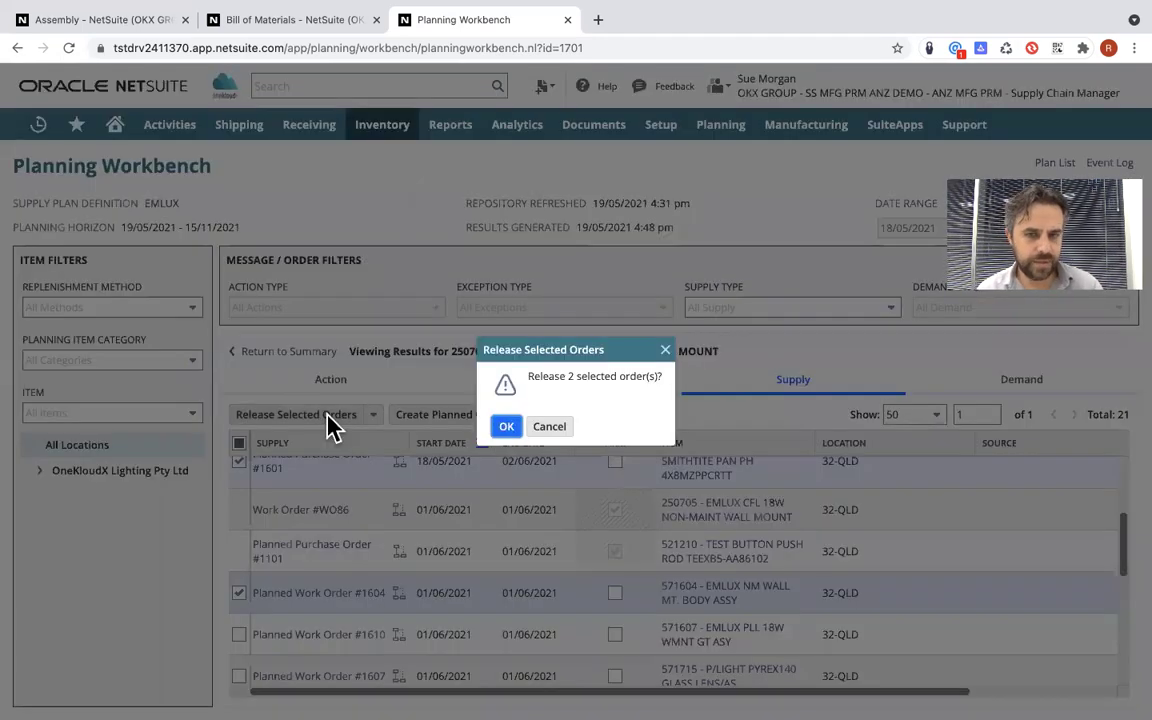
left_click(506, 427)
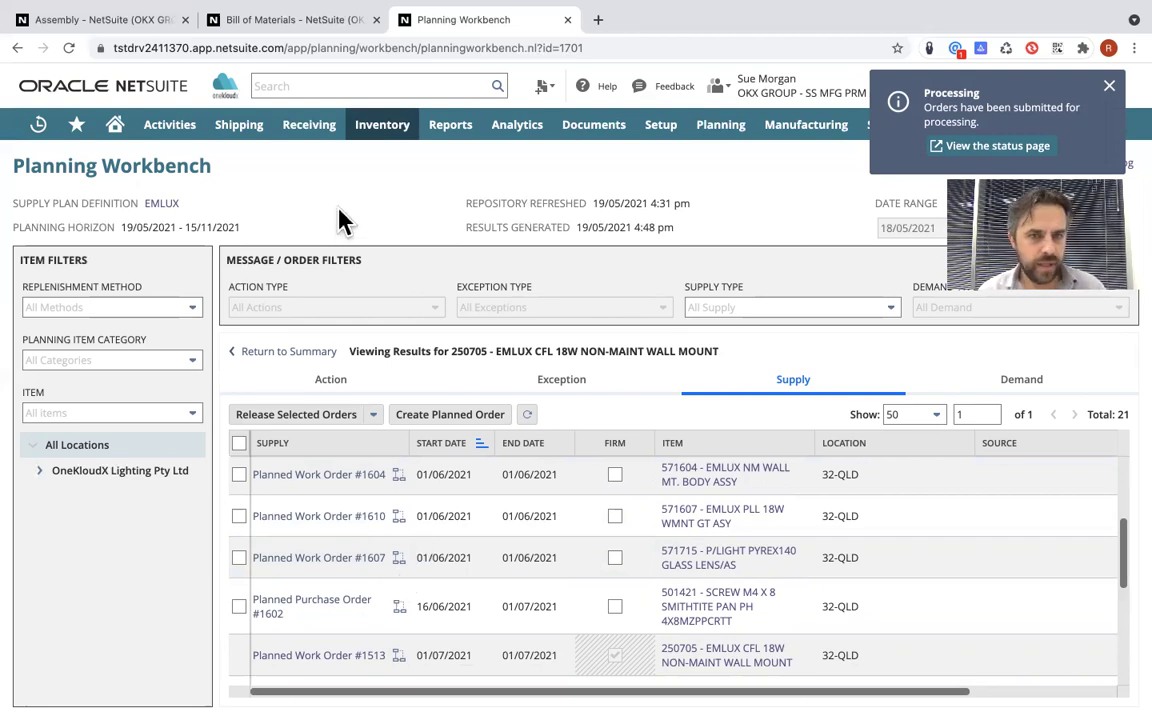
Go to Items to Order and show the planned orders awaiting purchase.
mouse_move(360, 130)
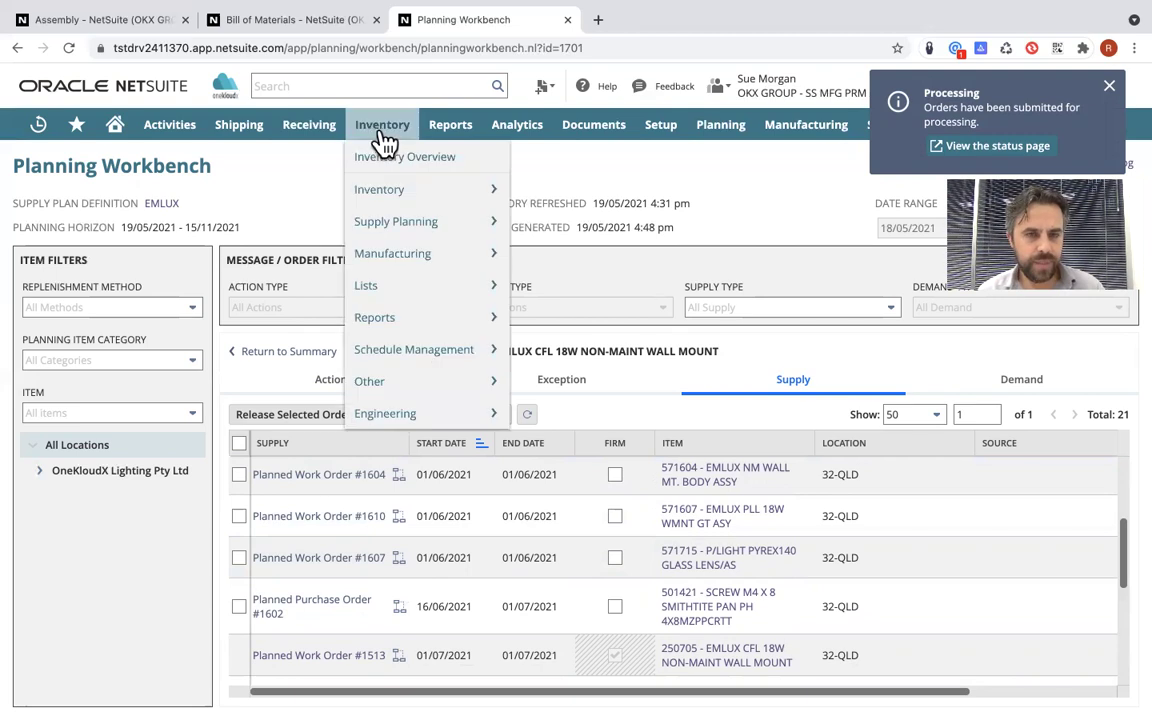
left_click(115, 124)
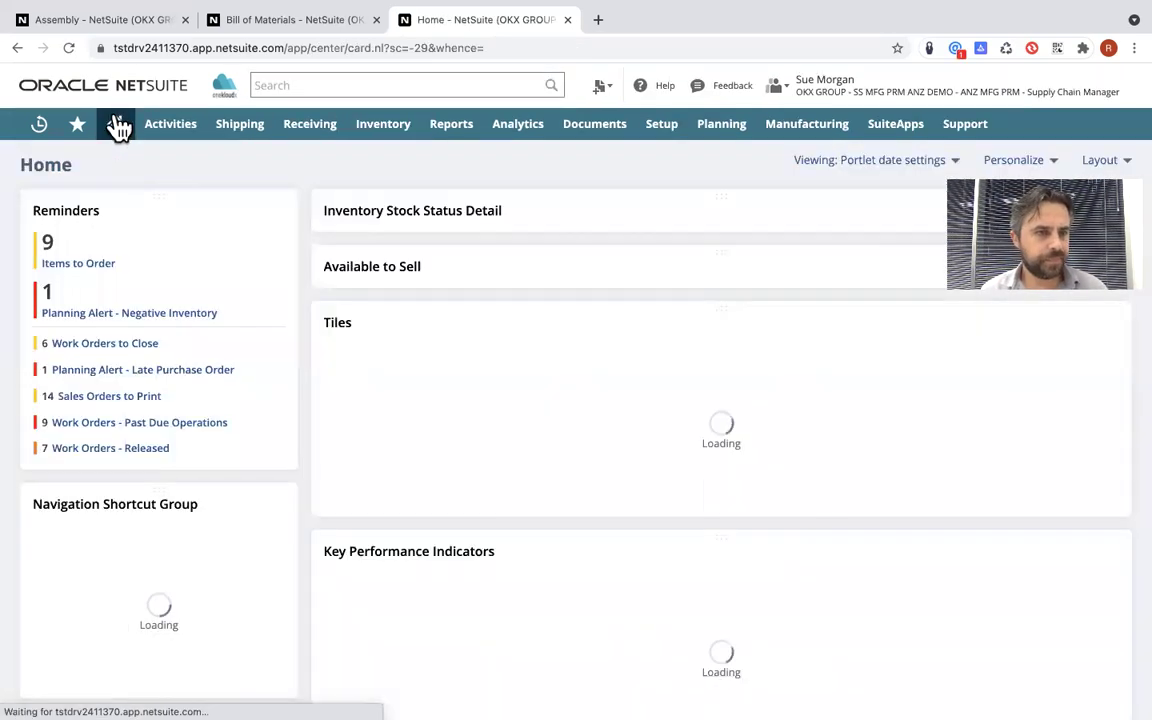
left_click(76, 268)
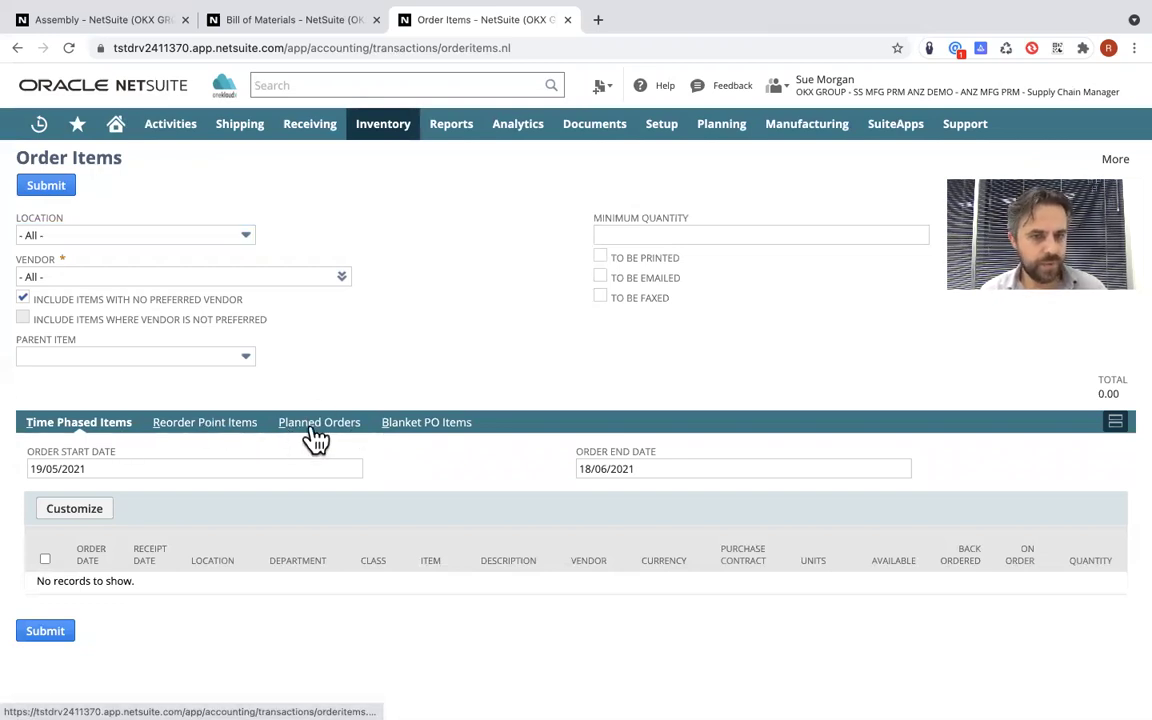
left_click(315, 436)
scroll(300, 500, "down", 2)
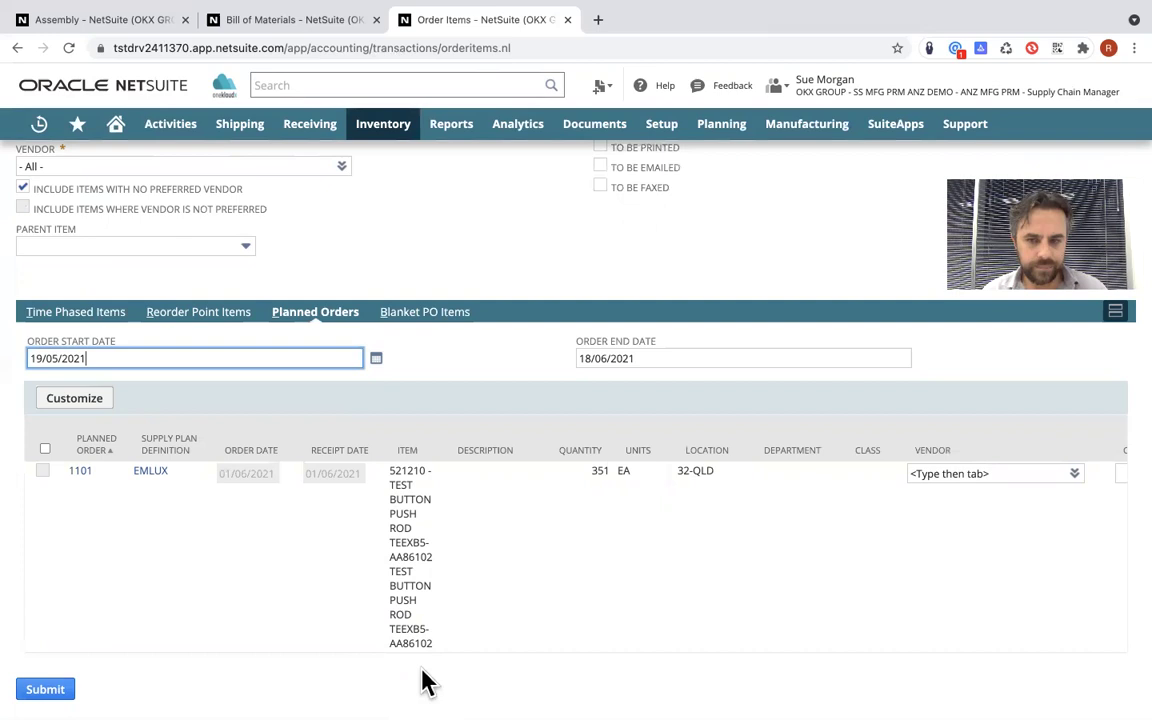
Set vendor 593015 EAGERS RETAIL P/L on planned order 1101 and submit it.
left_click(941, 473)
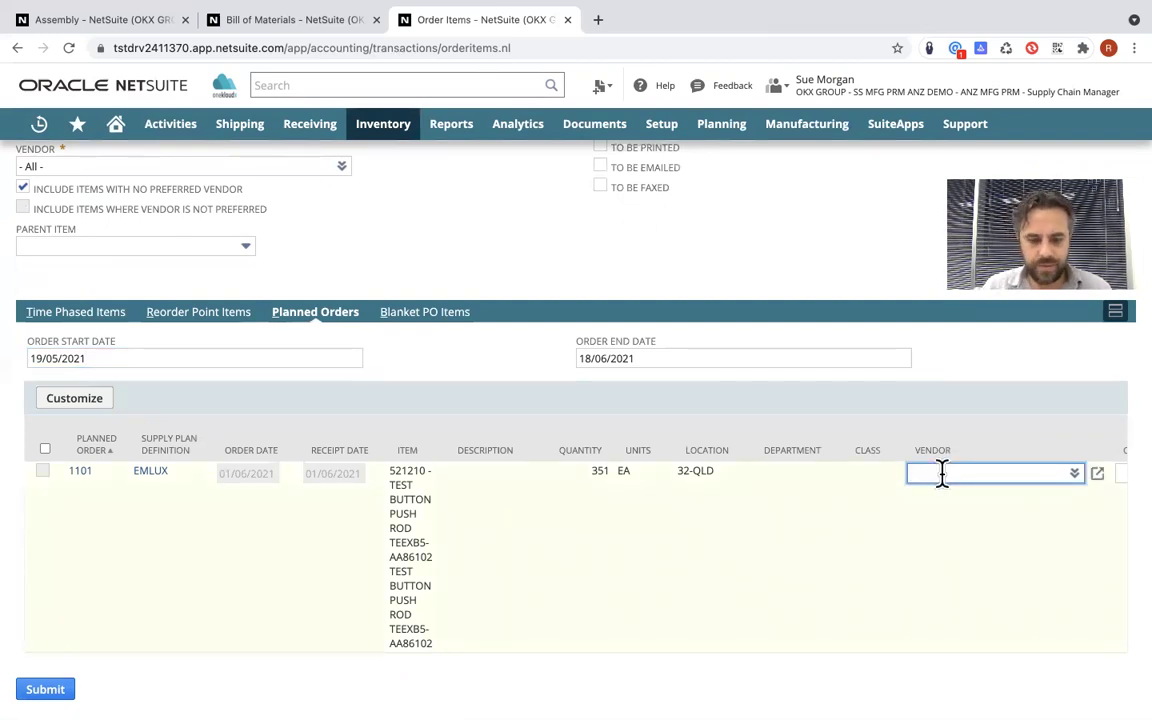
type("95")
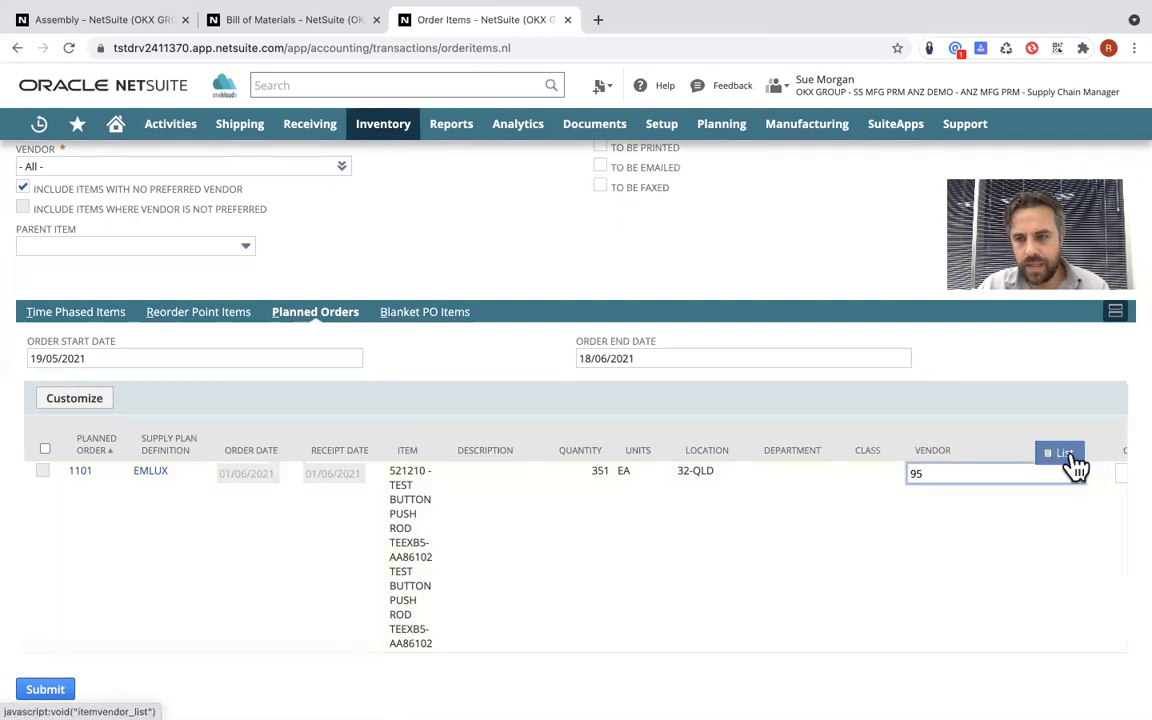
left_click(1074, 463)
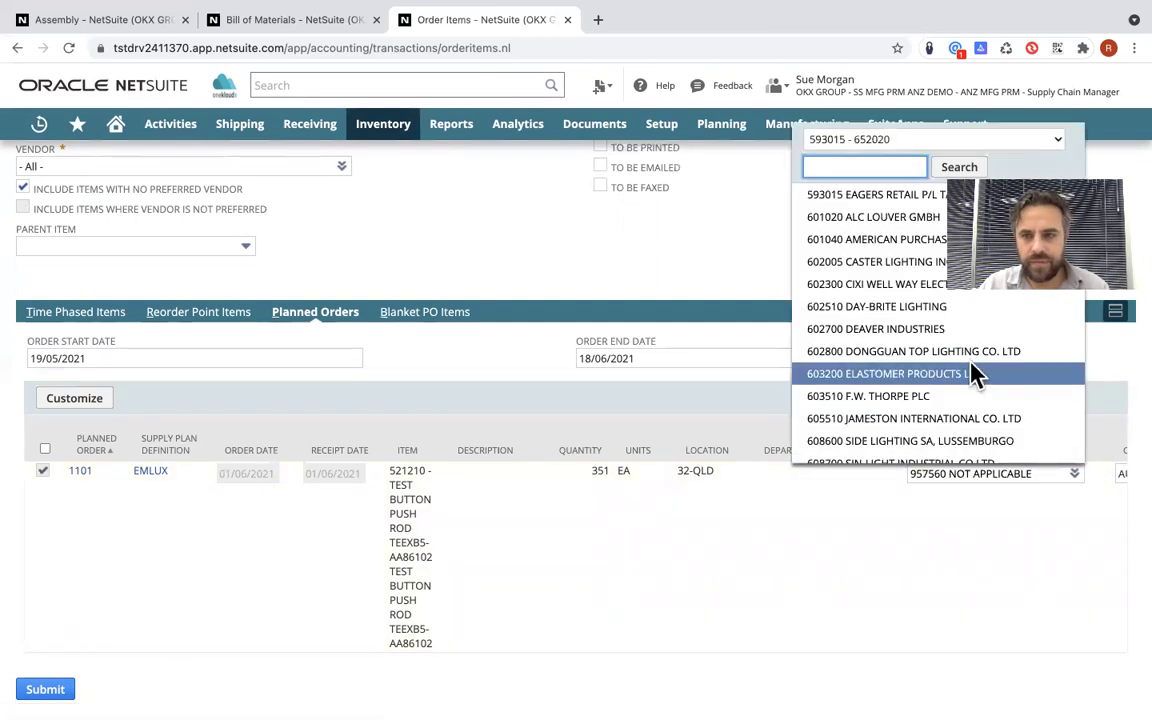
left_click(866, 196)
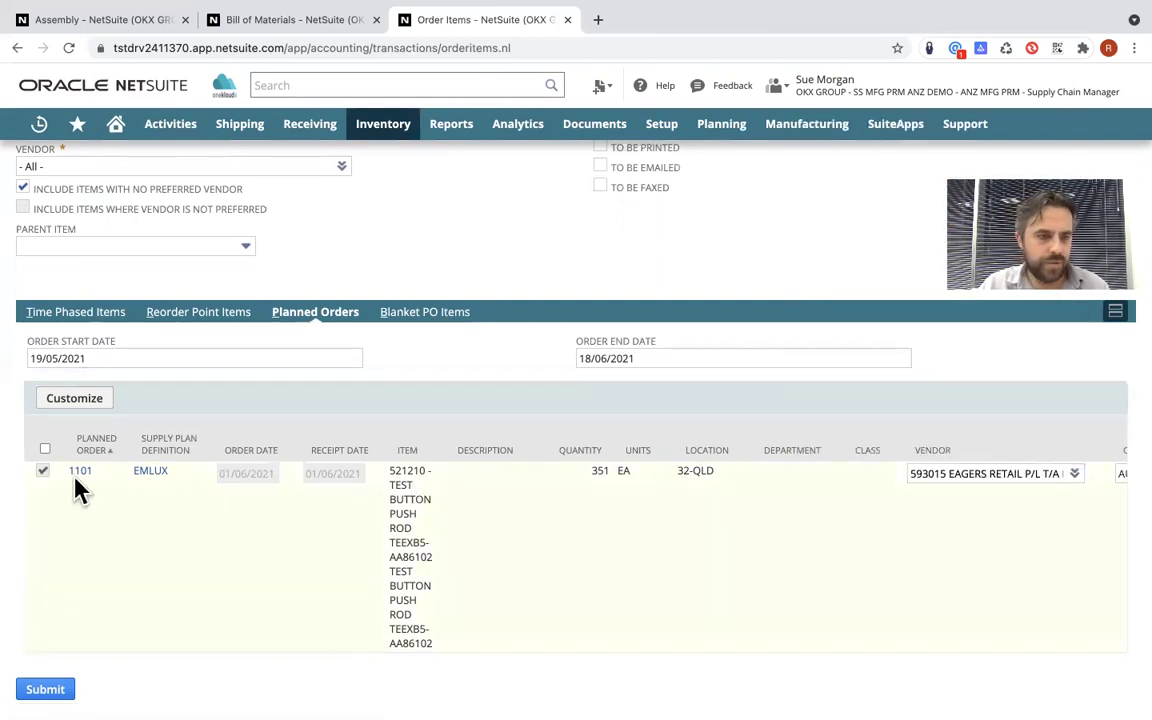
left_click(45, 689)
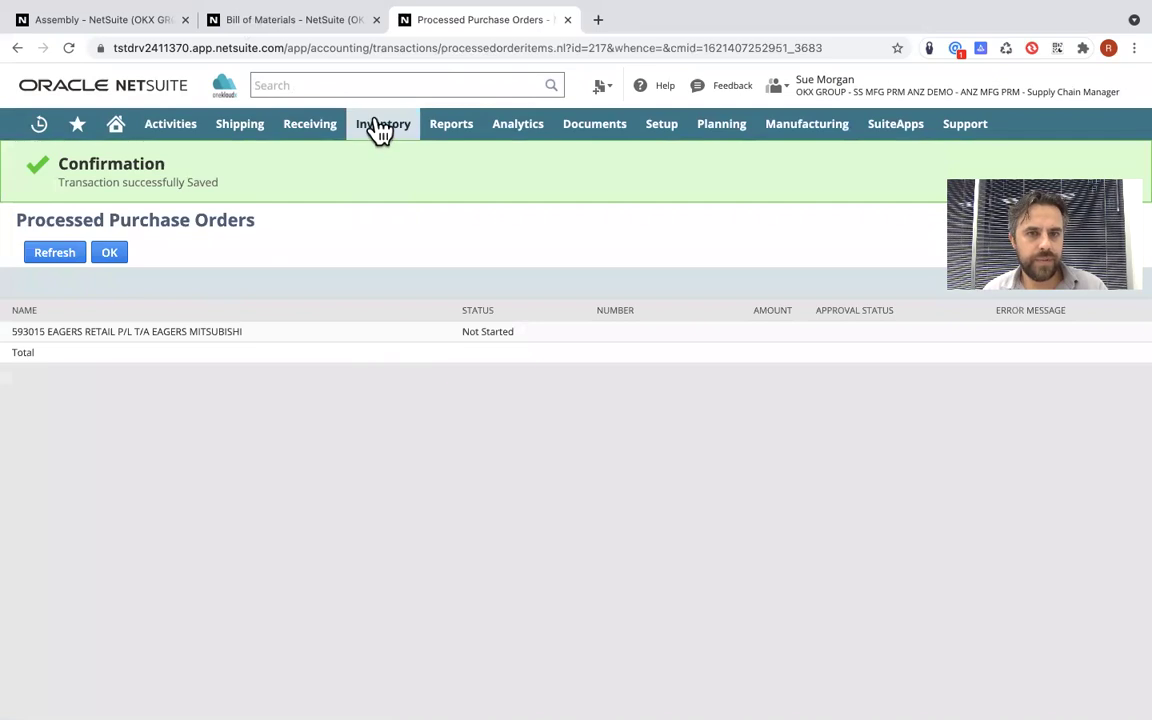
In Mass Create Work Orders, tick planned order 1604 (456 of item 571604) and submit.
mouse_move(380, 130)
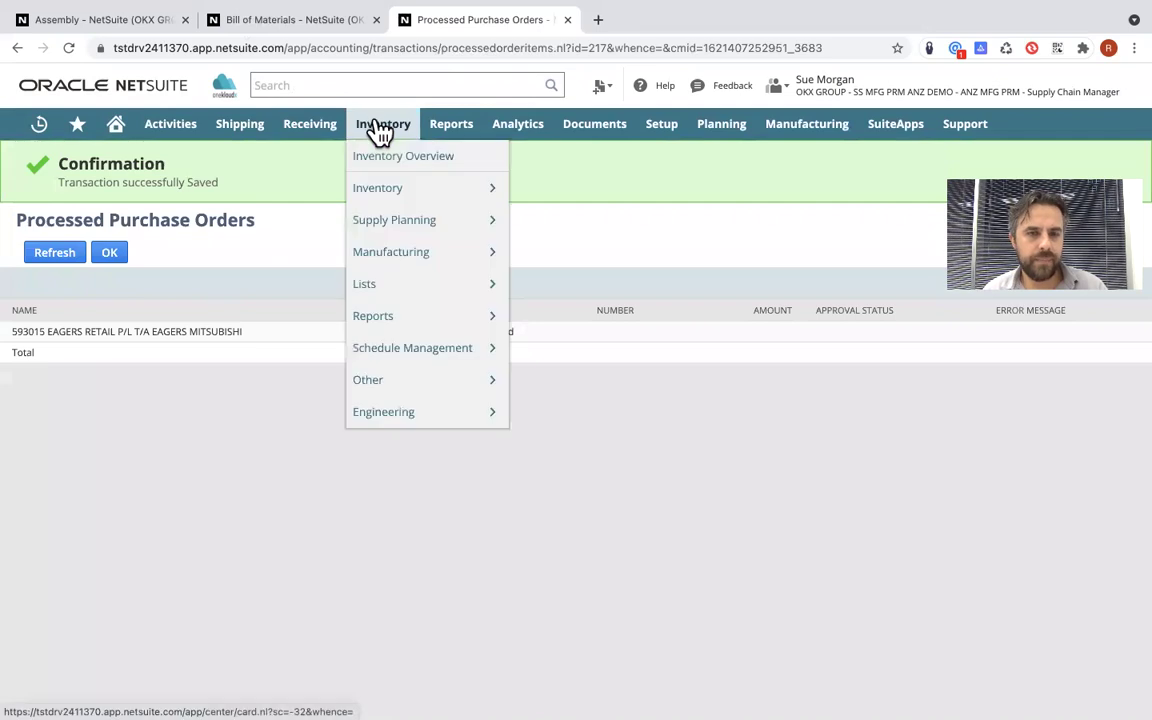
mouse_move(405, 256)
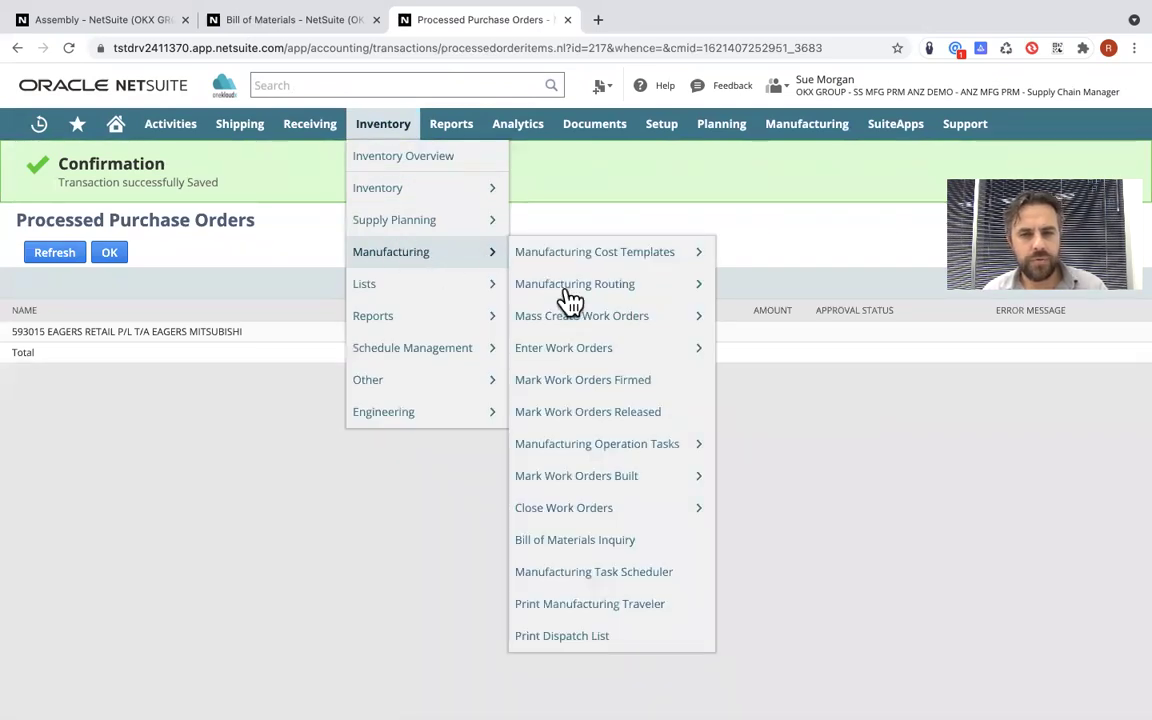
mouse_move(576, 319)
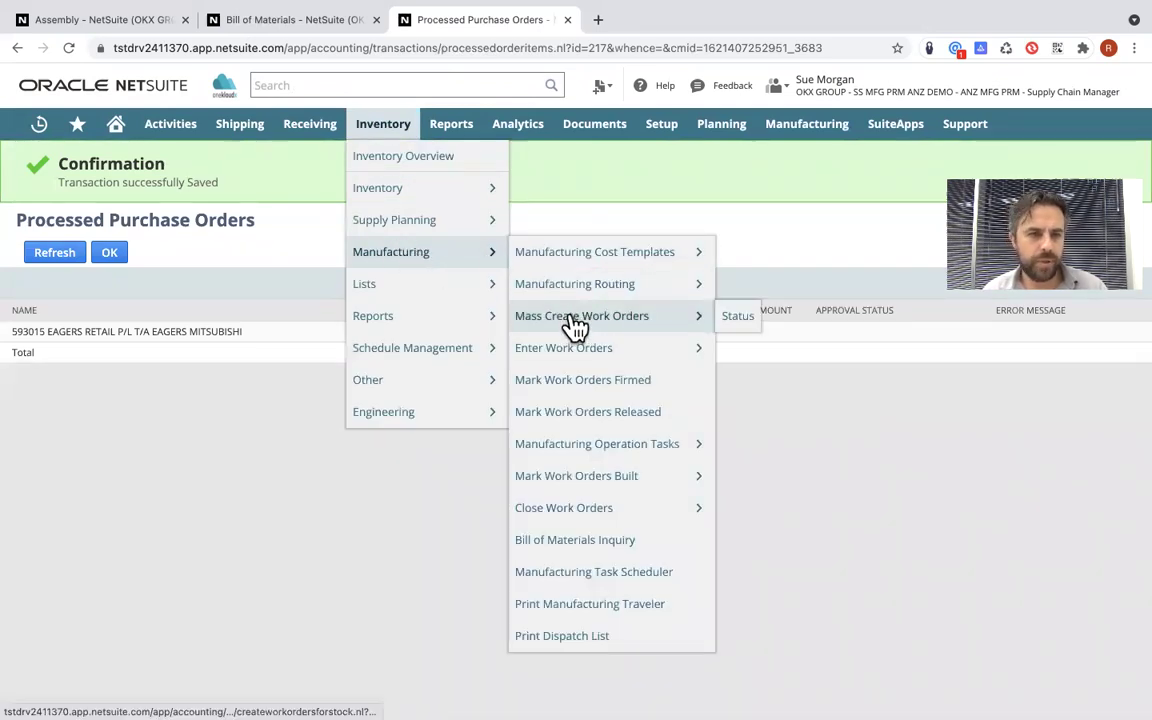
left_click(576, 319)
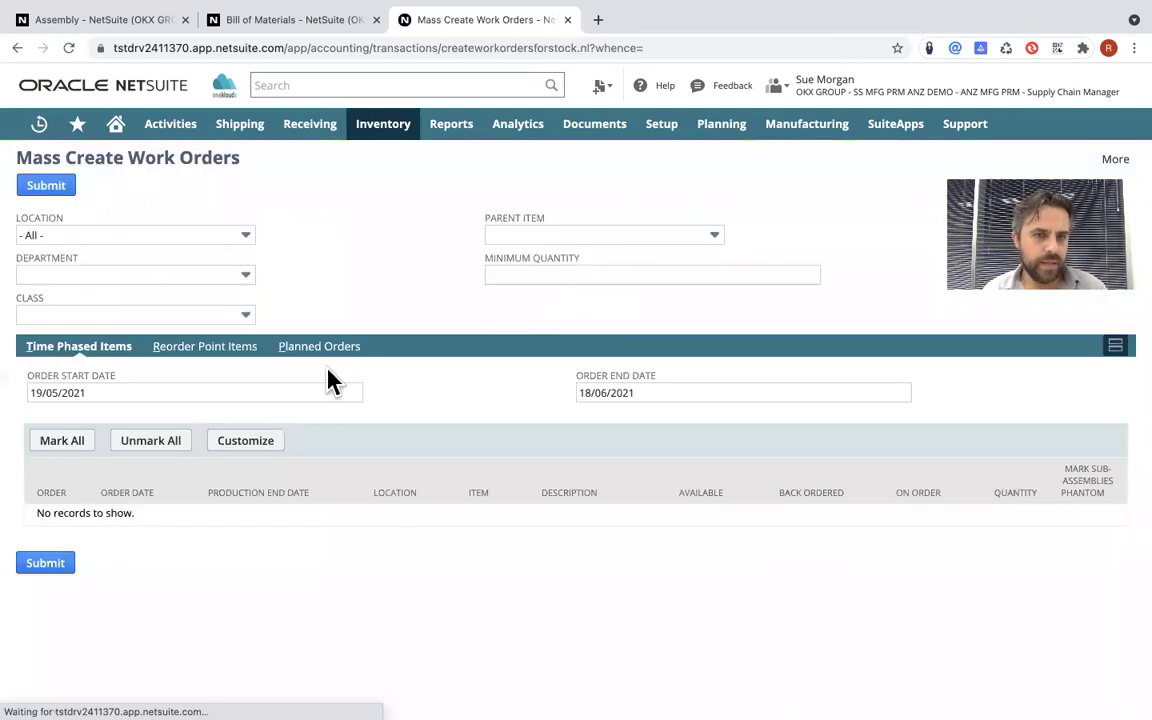
left_click(312, 350)
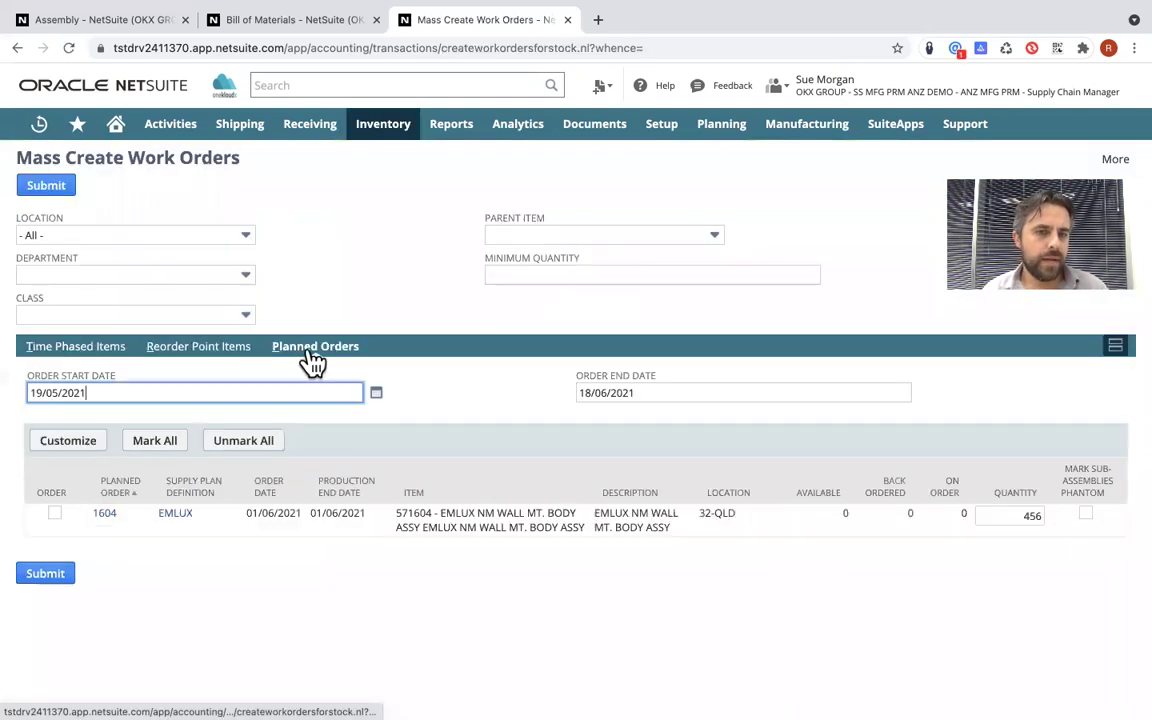
left_click(55, 515)
left_click(35, 575)
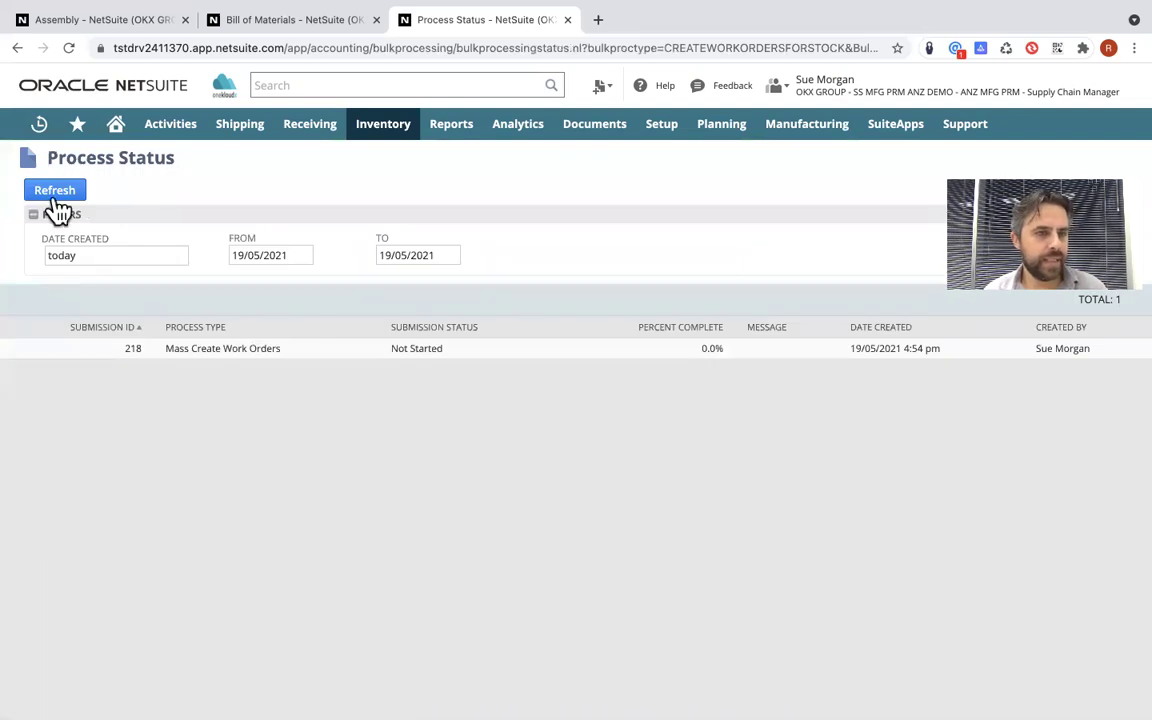
Refresh until submission 218 completes with 0 errors, then open Work Order #WO89.
left_click(58, 200)
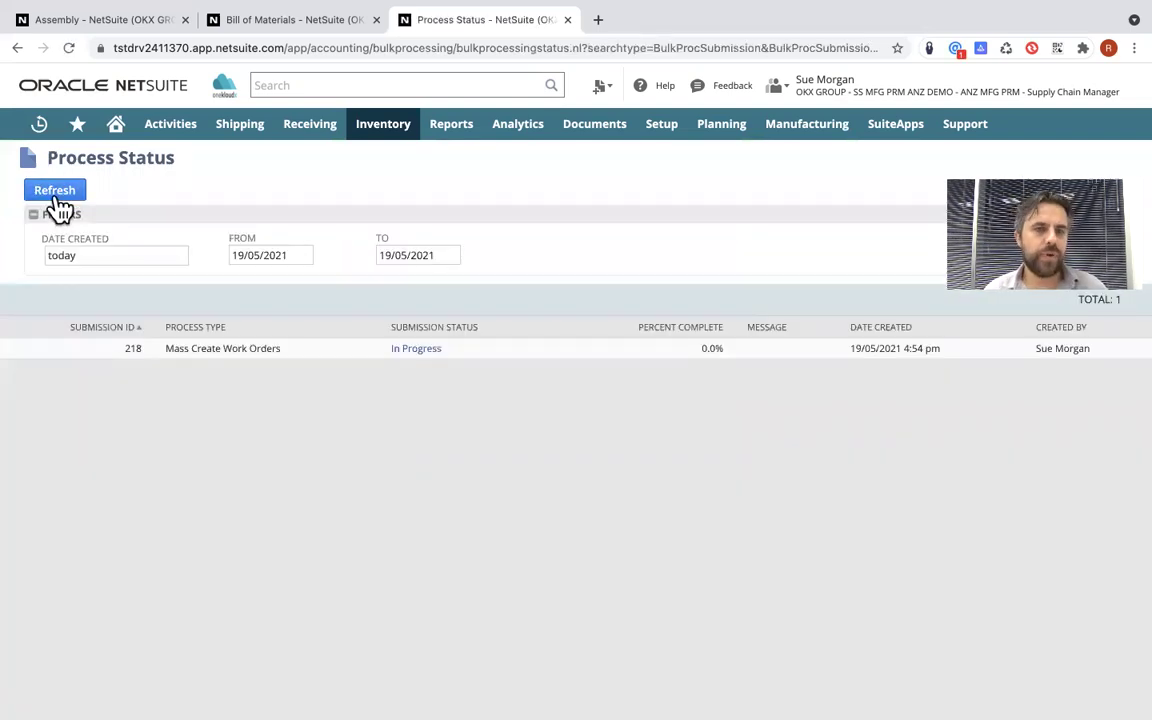
left_click(58, 200)
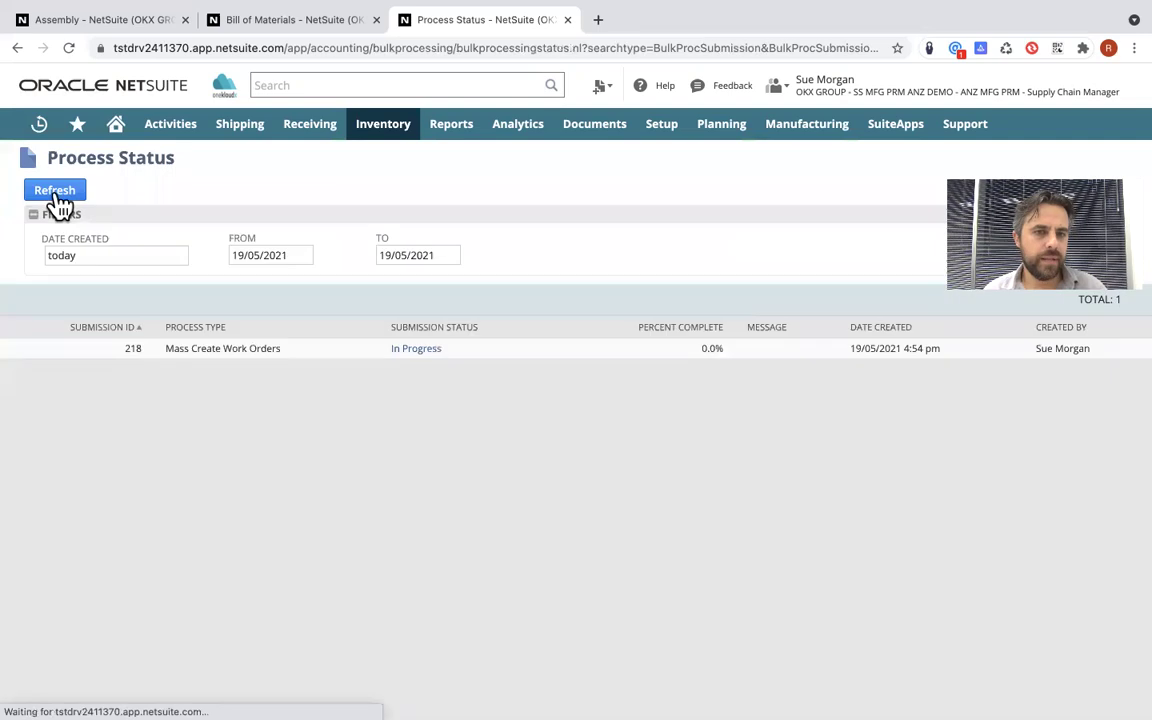
left_click(58, 200)
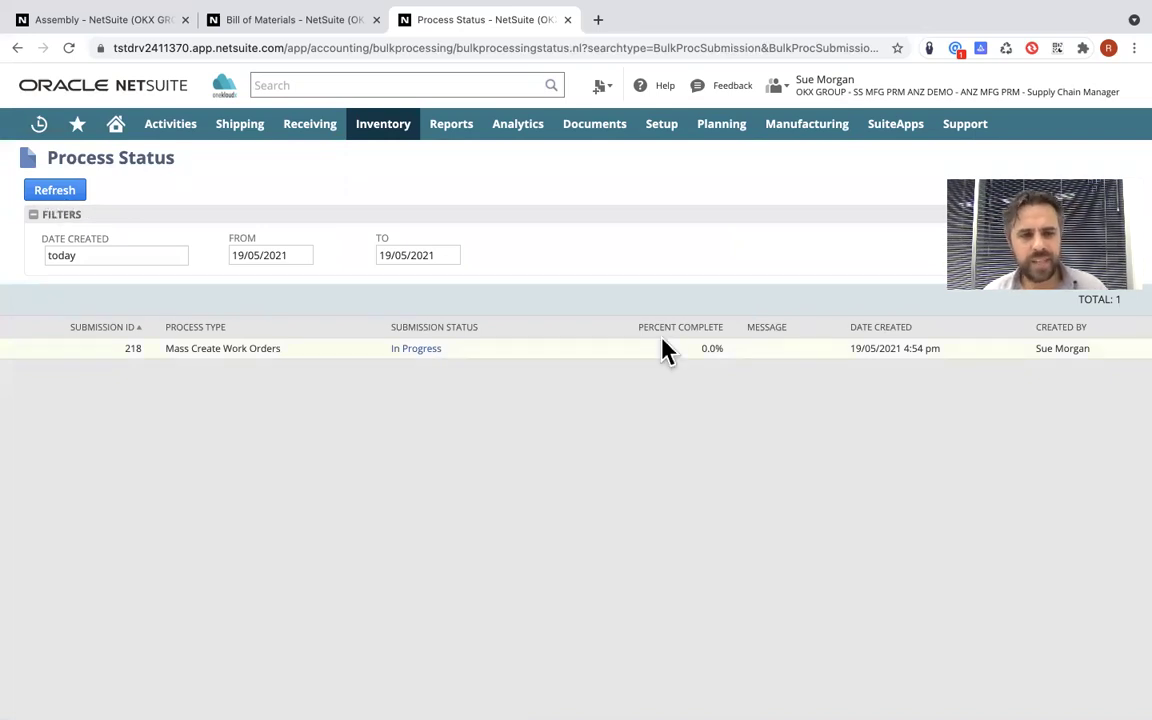
left_click(78, 198)
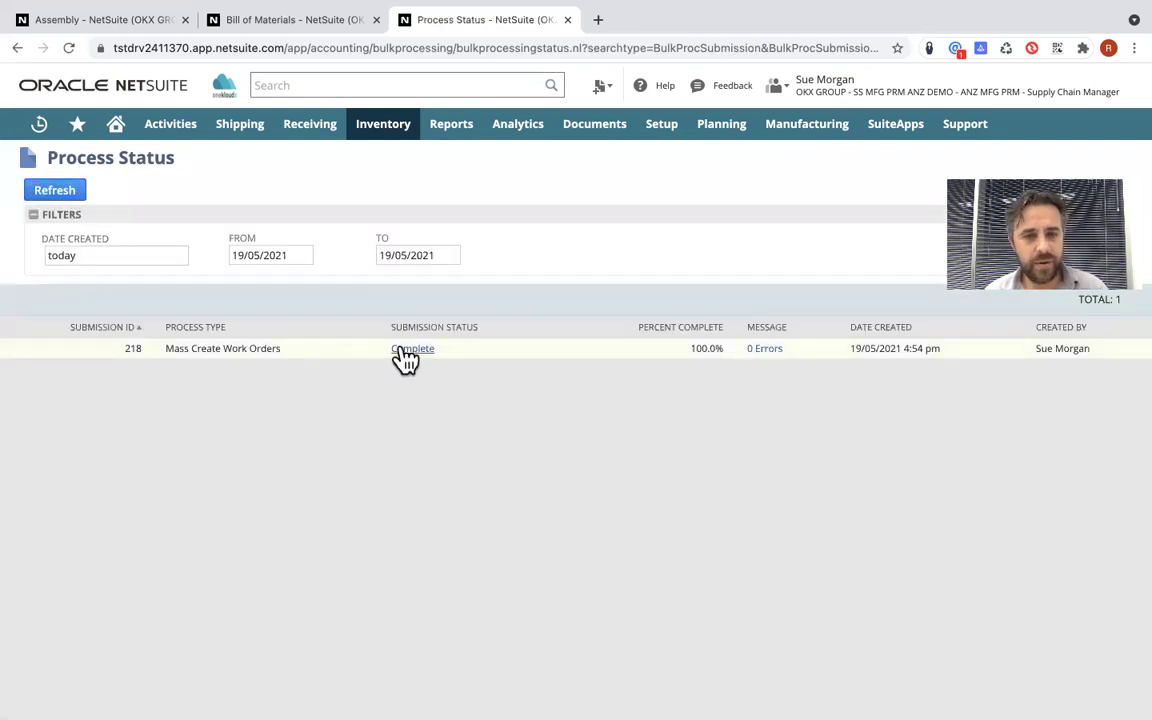
left_click(405, 352)
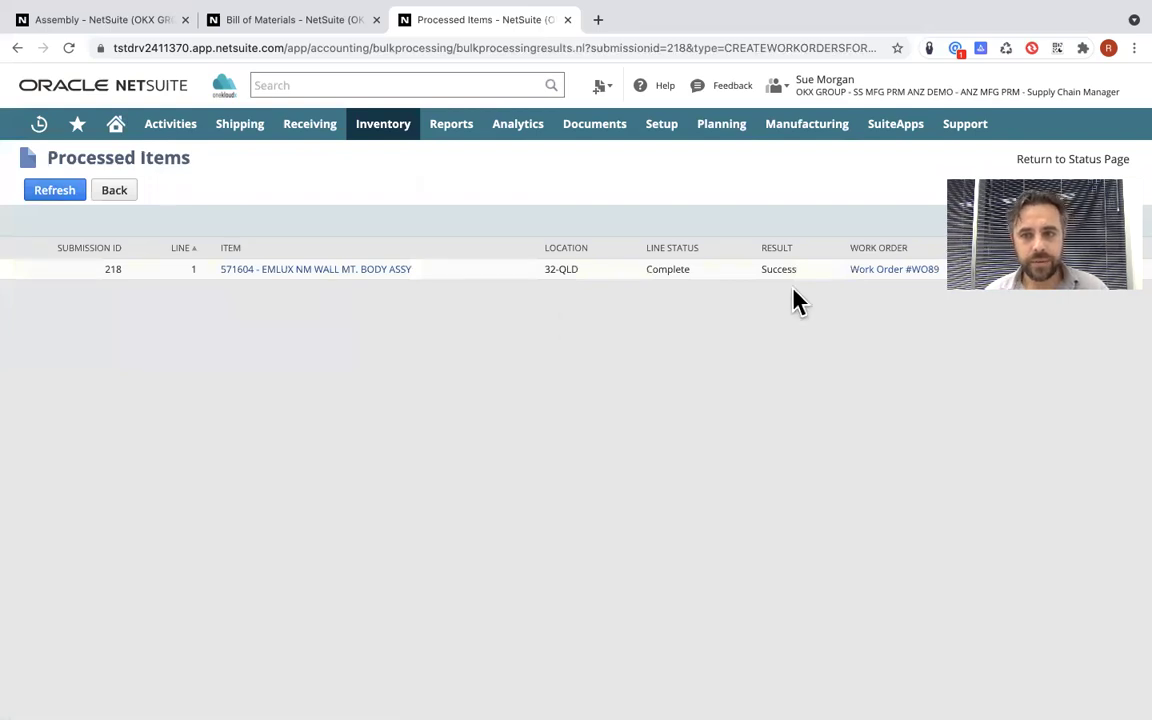
left_click(866, 270)
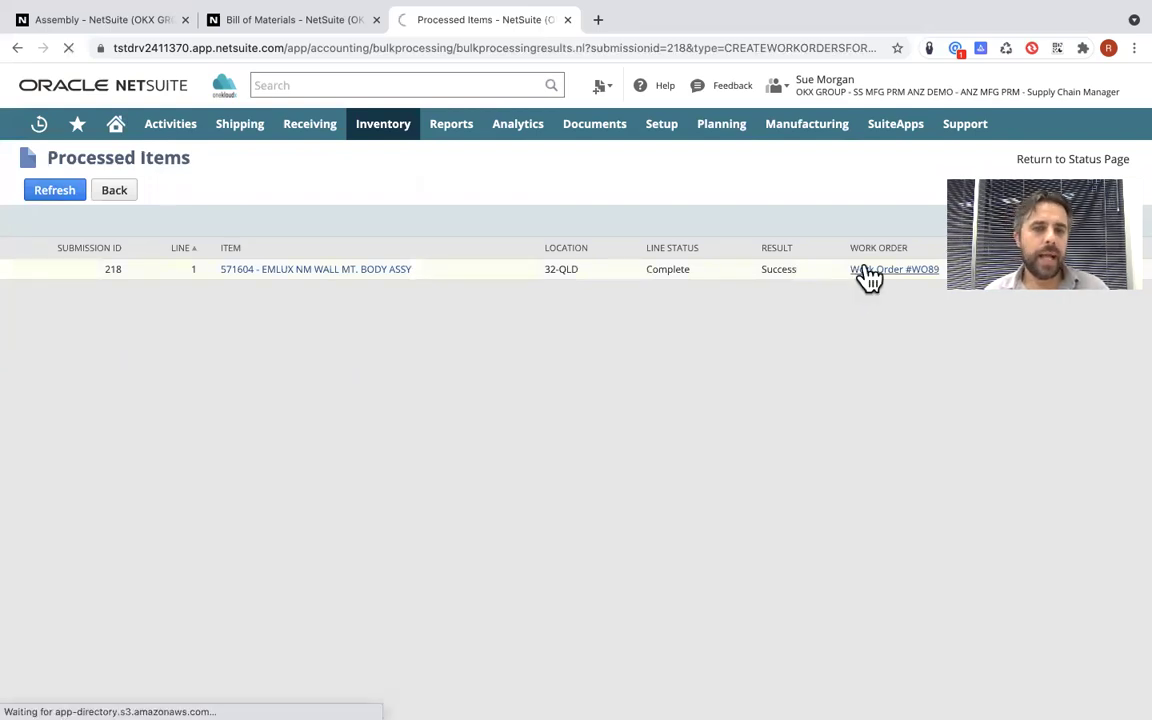